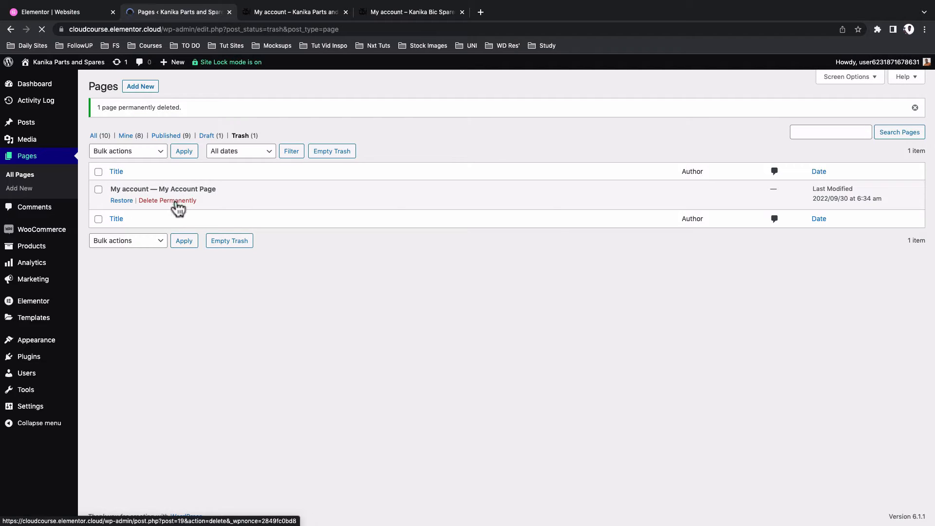
Permanently delete the trashed My account page, and publish a new page titled "My account" opened for editing in Elementor.
{"action": "left_click", "coordinate": [176, 201]}
{"action": "left_click", "coordinate": [142, 89]}
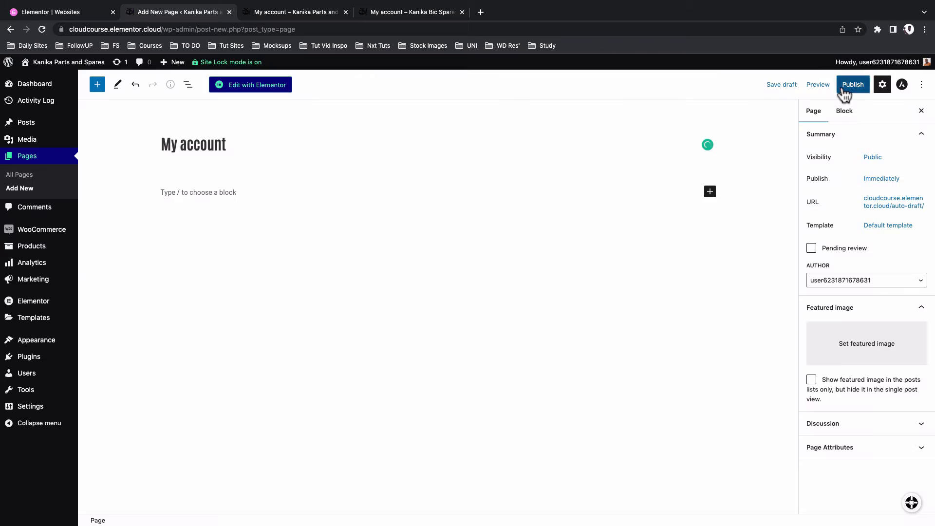
{"action": "left_click", "coordinate": [850, 85]}
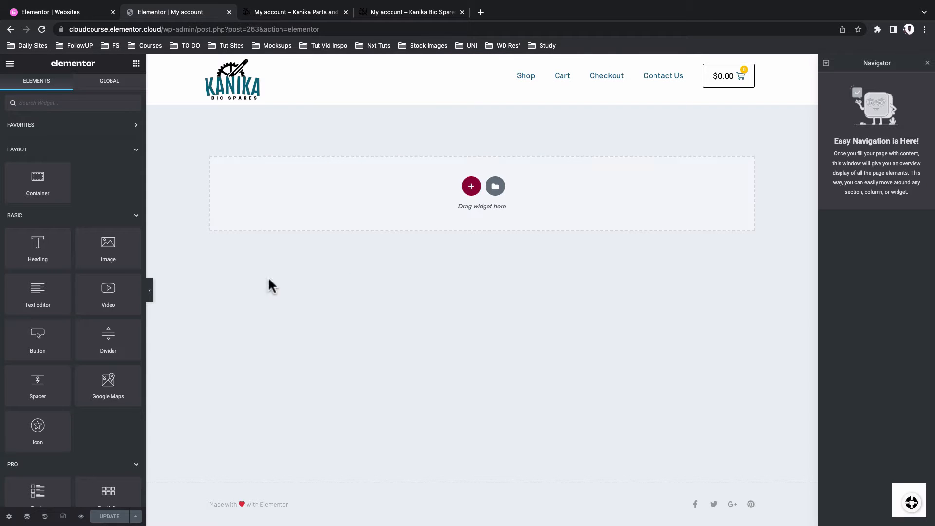
{"action": "left_click", "coordinate": [9, 516]}
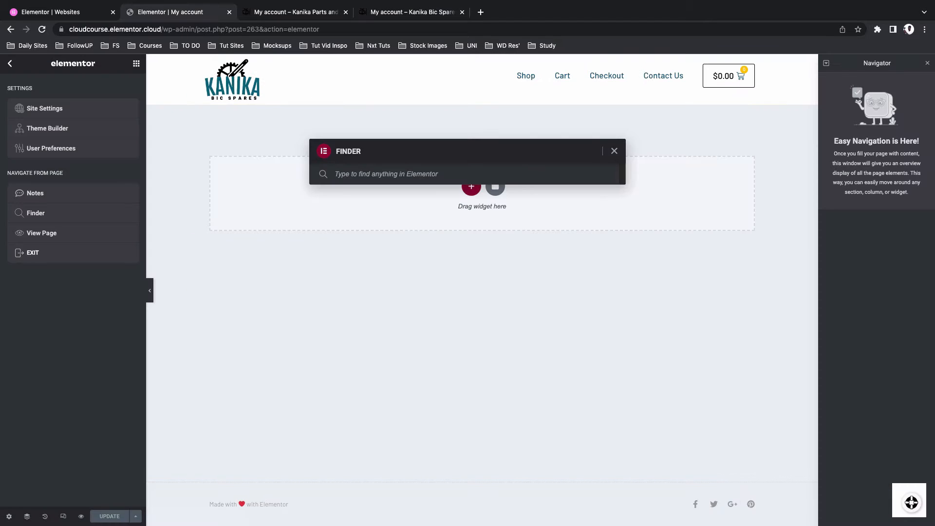
Find the Purchase summary page, copy its greeting container, and paste it into the empty My account page.
{"action": "type", "text": "pur"}
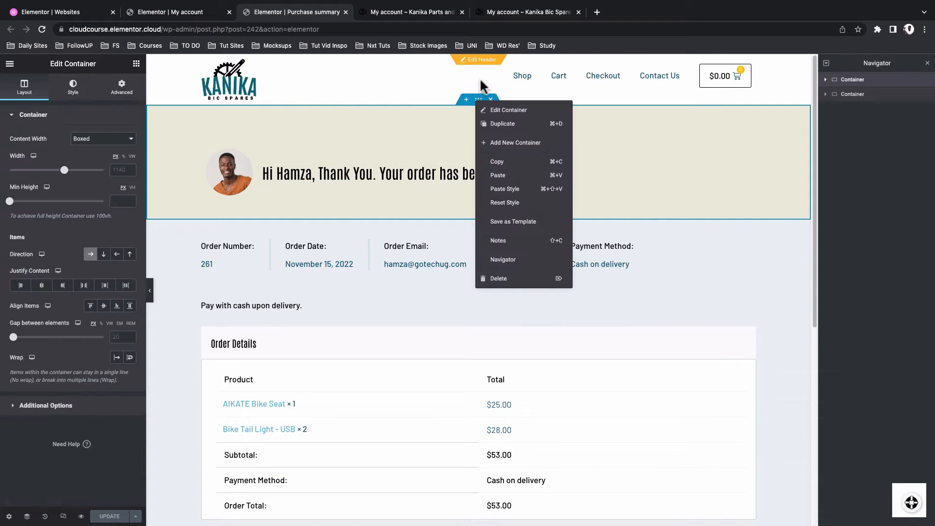
{"action": "left_click", "coordinate": [480, 82]}
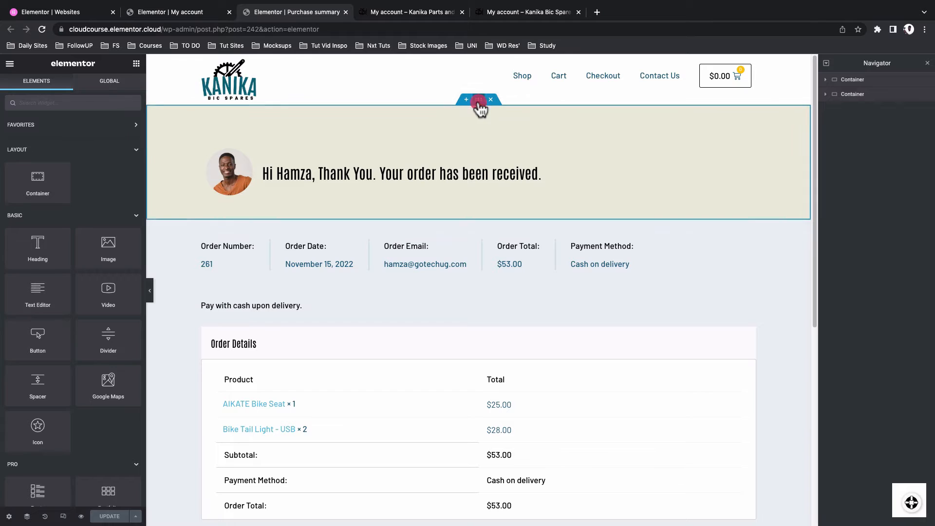
{"action": "left_click", "coordinate": [478, 101]}
{"action": "left_click", "coordinate": [187, 14]}
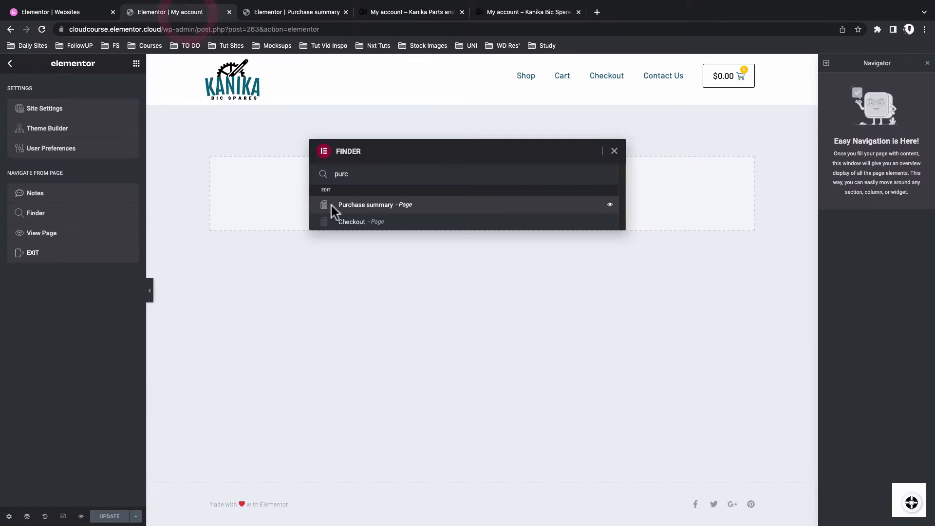
{"action": "left_click", "coordinate": [276, 181]}
{"action": "right_click", "coordinate": [383, 195]}
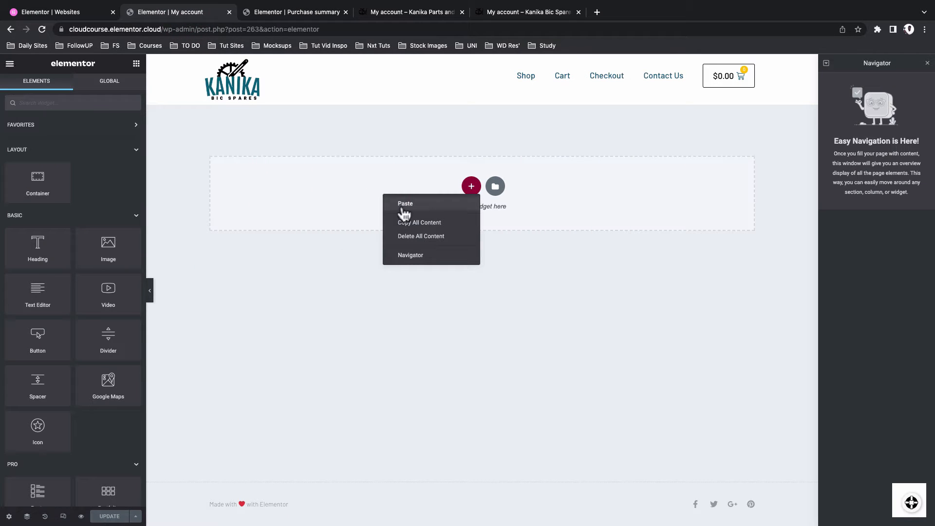
{"action": "left_click", "coordinate": [401, 203]}
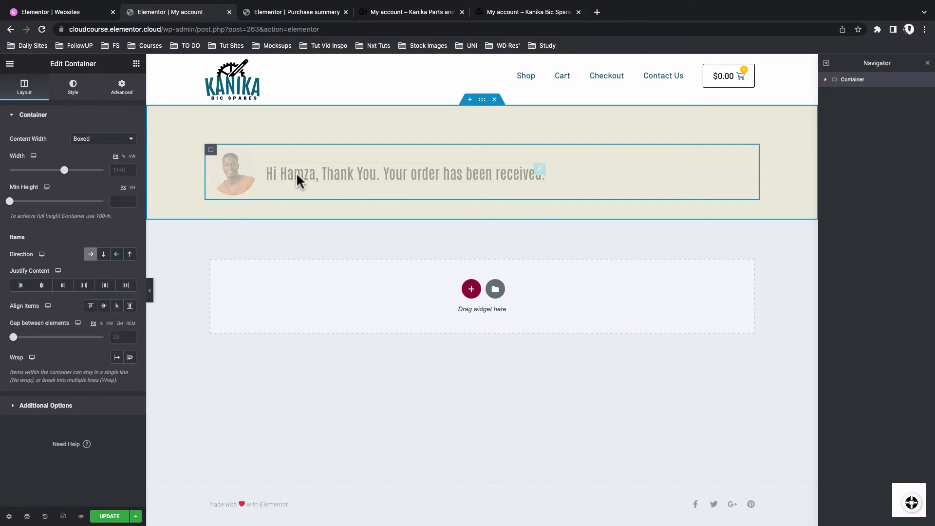
Replace the text after the dynamic first name in the greeting heading with ", Welcome back" and close the Purchase summary page.
{"action": "left_click", "coordinate": [251, 159]}
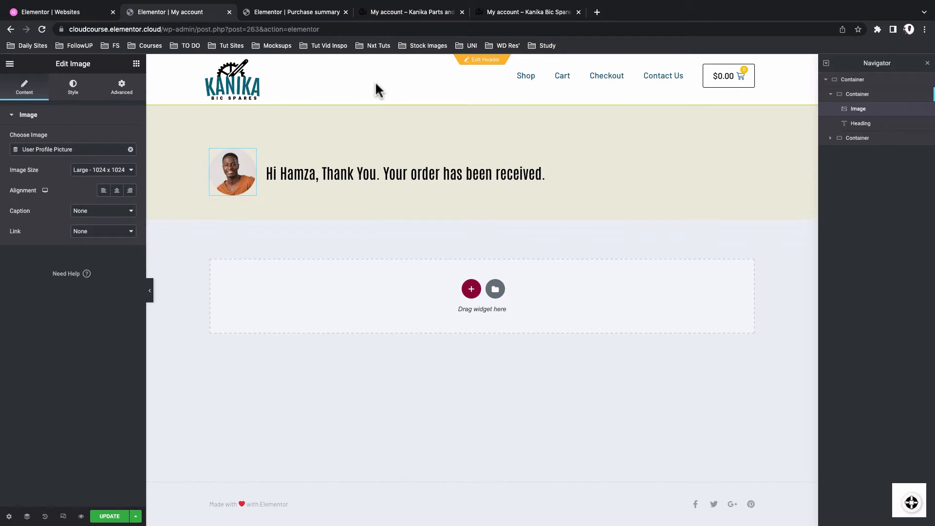
{"action": "left_click", "coordinate": [507, 13]}
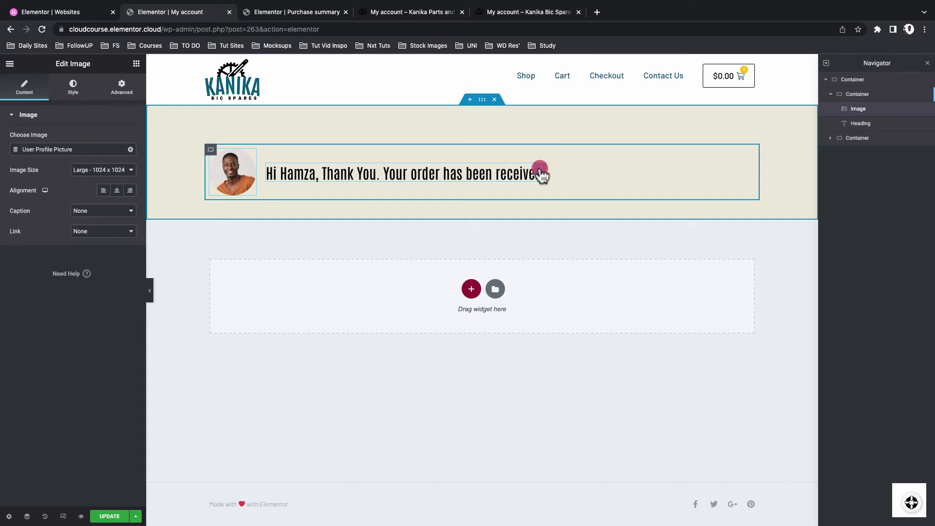
{"action": "left_click", "coordinate": [541, 173]}
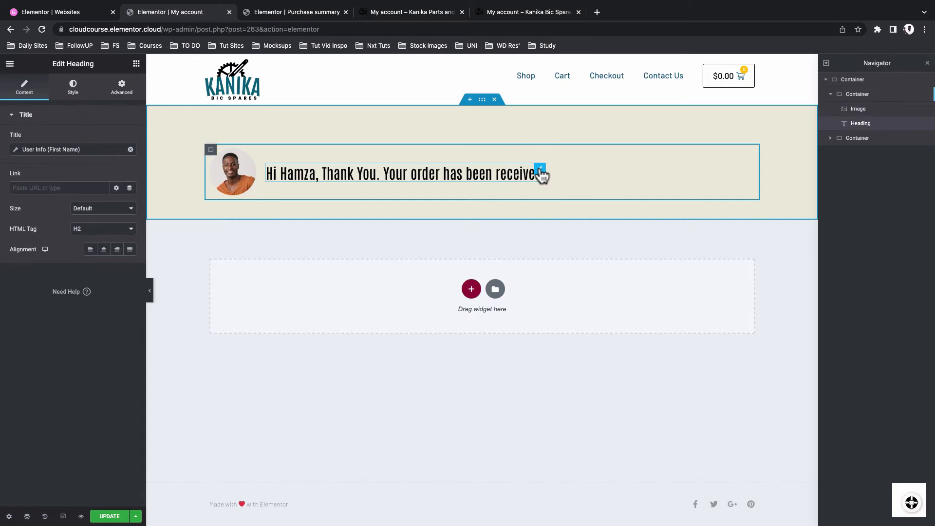
{"action": "left_click", "coordinate": [64, 150]}
{"action": "left_click", "coordinate": [75, 223]}
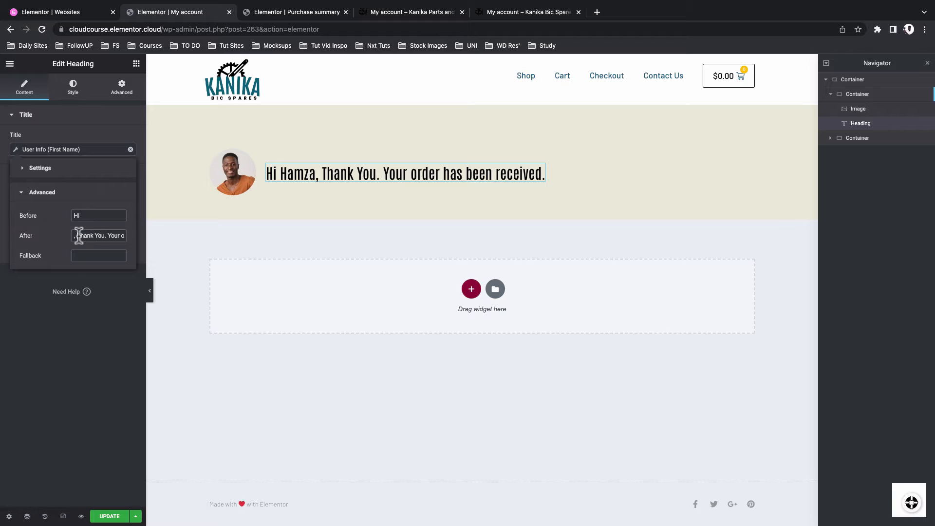
{"action": "left_click_drag", "start_coordinate": [78, 235], "coordinate": [97, 258]}
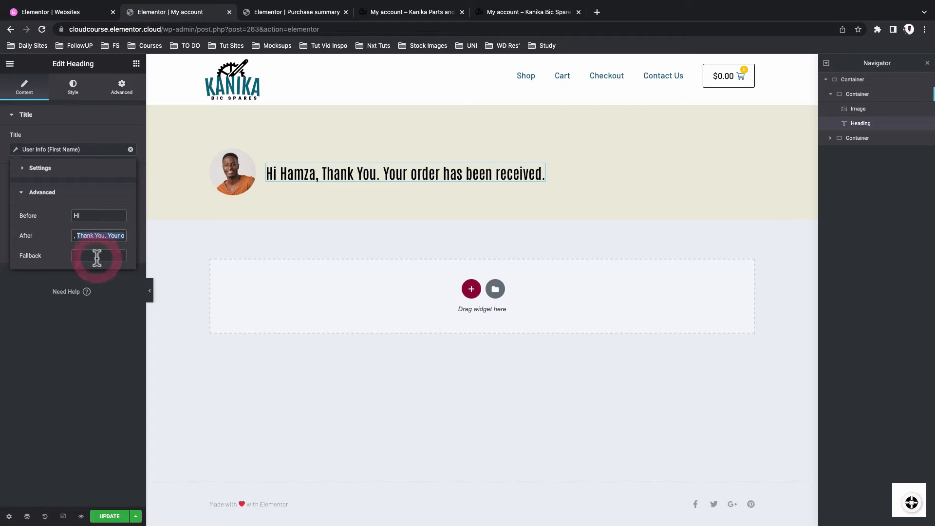
{"action": "type", "text": "Welcom"}
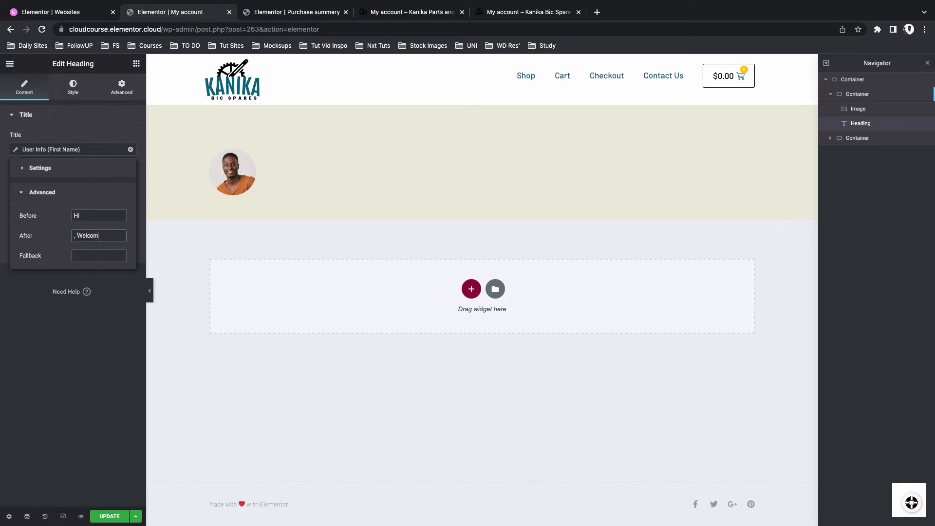
{"action": "type", "text": "e back"}
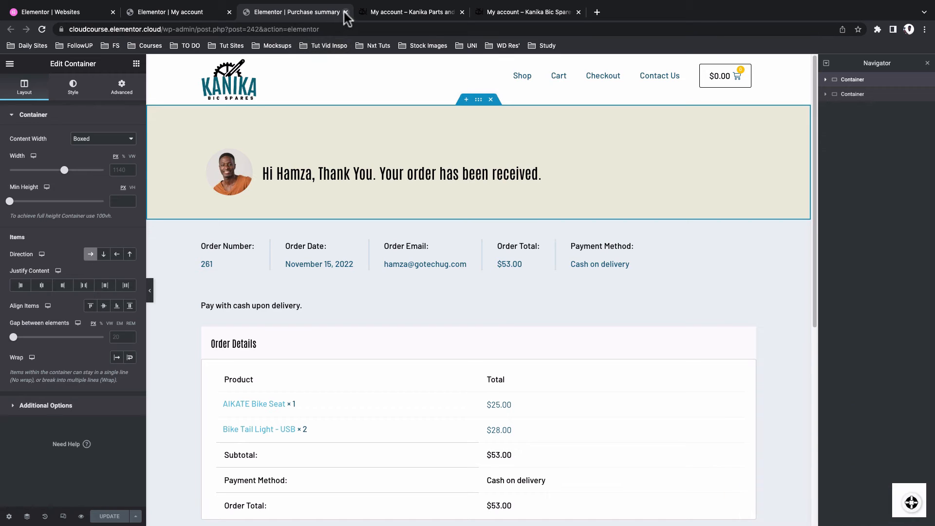
{"action": "left_click", "coordinate": [345, 12]}
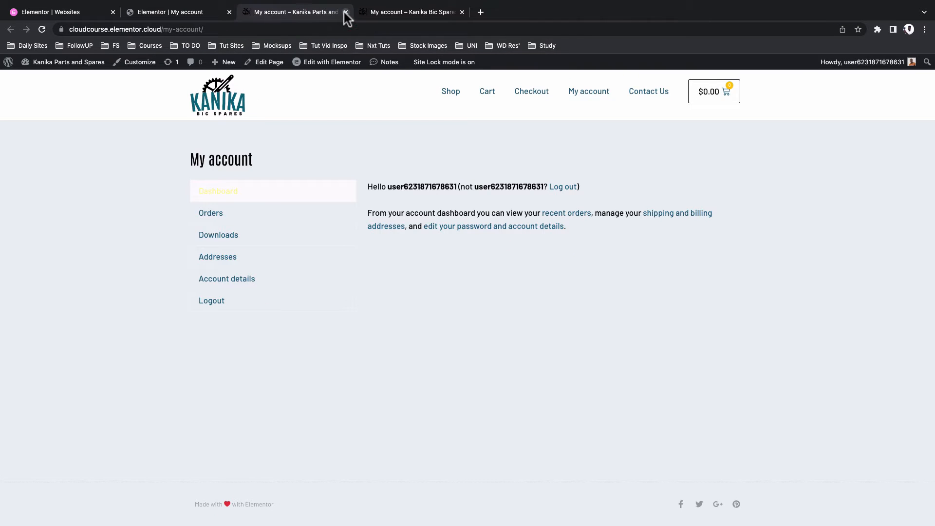
{"action": "left_click", "coordinate": [192, 13]}
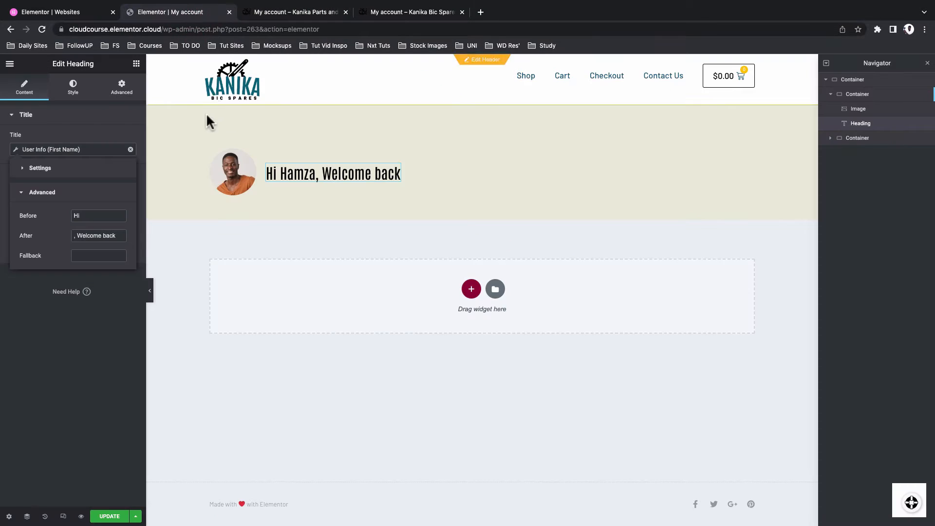
{"action": "left_click", "coordinate": [109, 317]}
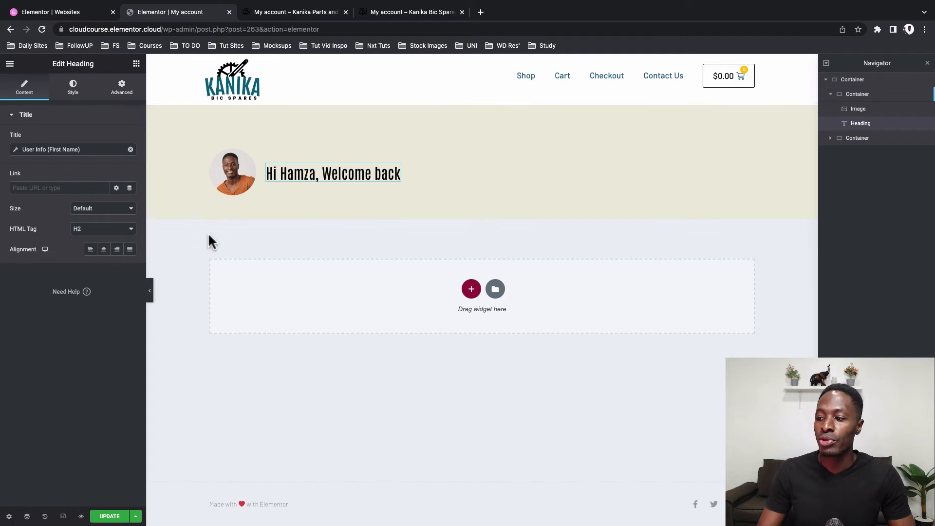
Find the My Account widget and place it in a new container below the greeting banner.
{"action": "left_click", "coordinate": [136, 65]}
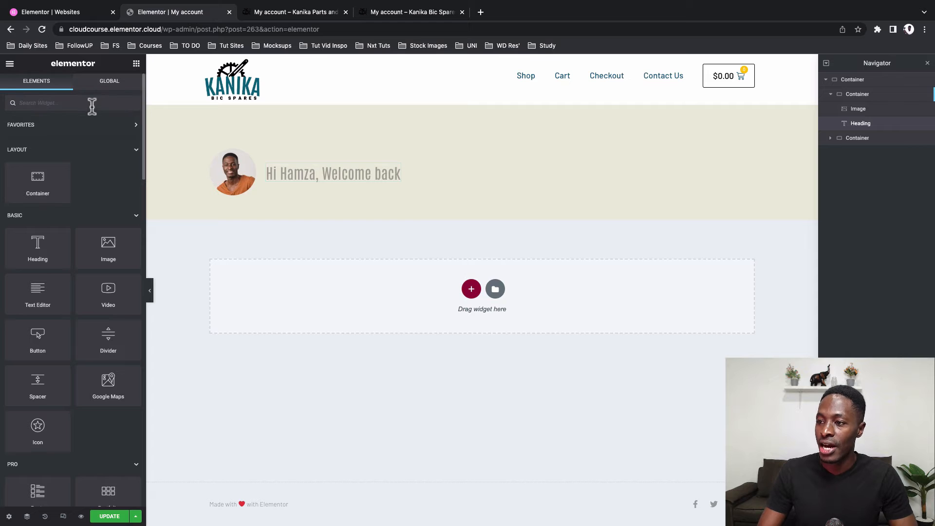
{"action": "left_click", "coordinate": [92, 106]}
{"action": "type", "text": "my acou"}
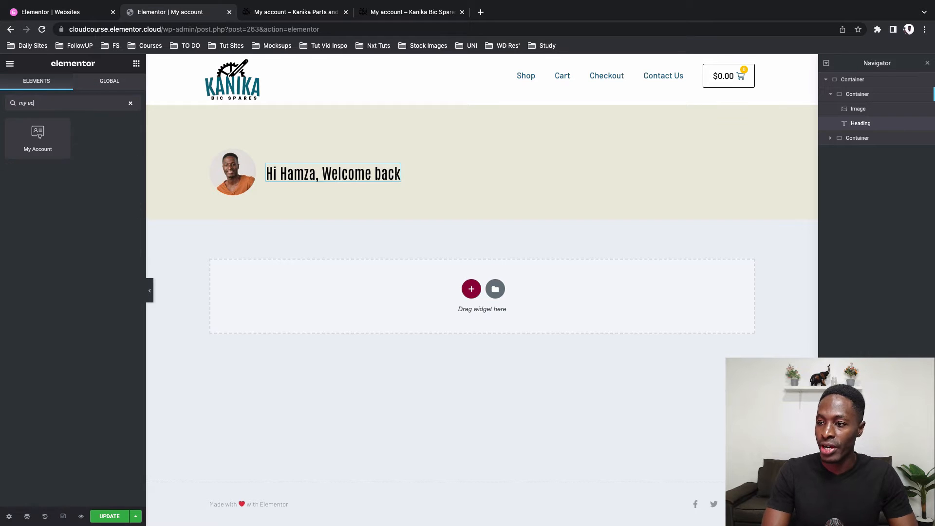
{"action": "left_click_drag", "start_coordinate": [35, 140], "coordinate": [336, 314]}
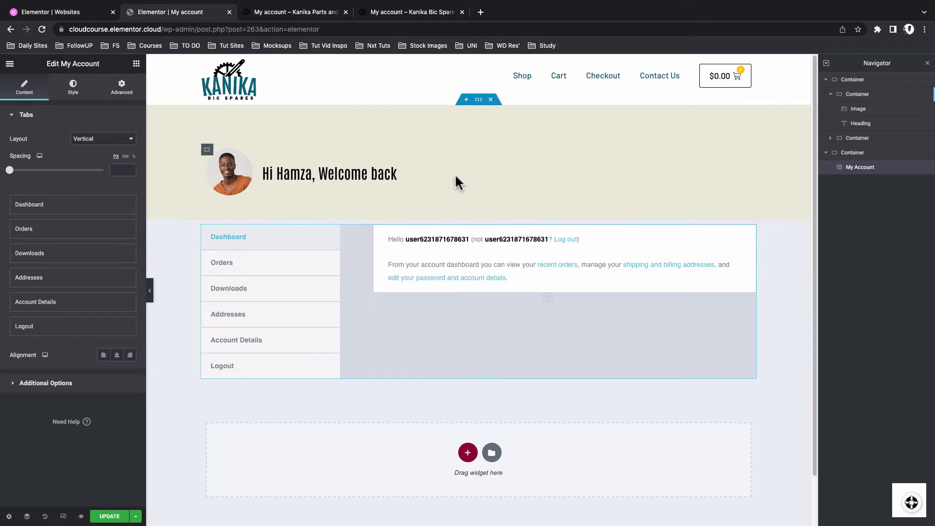
Examine the finished reference My account page: dashboard cards, New in stock products, account details form and addresses view.
{"action": "left_click", "coordinate": [404, 14]}
{"action": "left_click", "coordinate": [286, 267]}
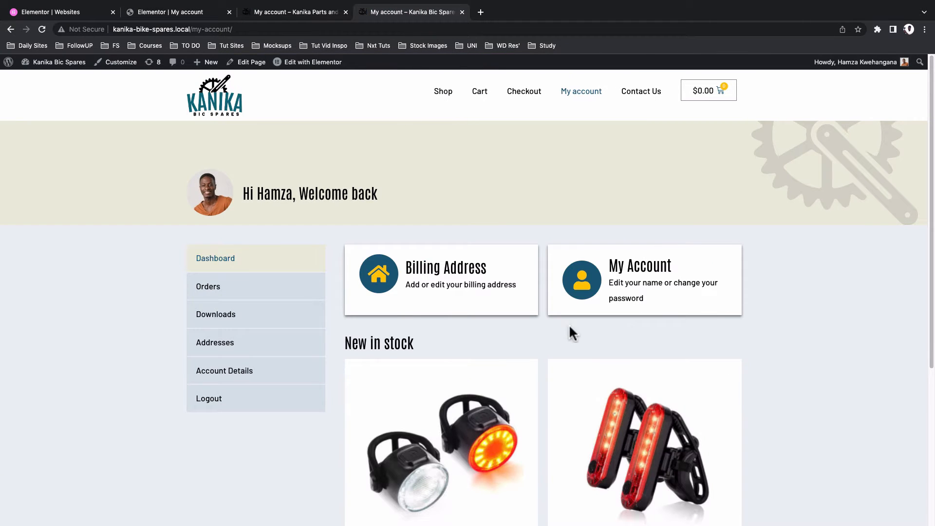
{"action": "scroll", "coordinate": [682, 302], "scroll_direction": "down", "scroll_amount": 2}
{"action": "scroll", "coordinate": [657, 405], "scroll_direction": "down", "scroll_amount": 3}
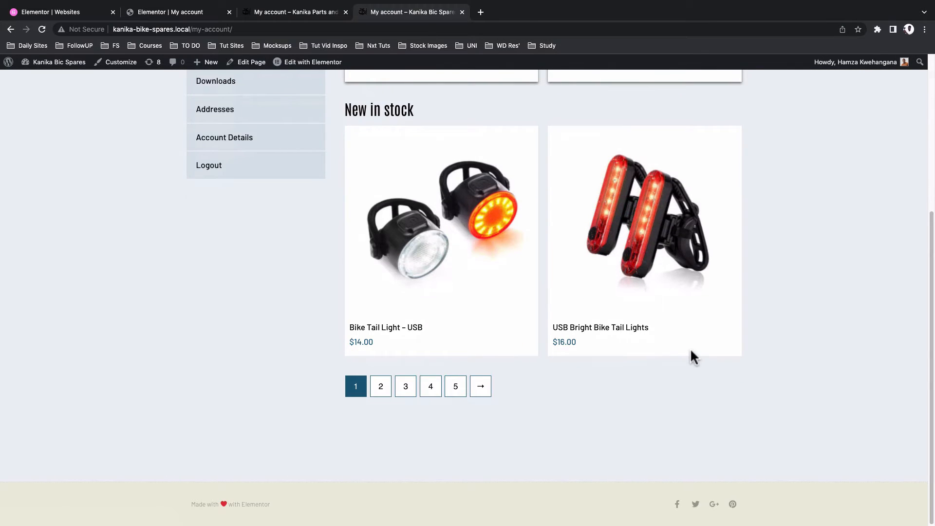
{"action": "scroll", "coordinate": [691, 353], "scroll_direction": "up", "scroll_amount": 5}
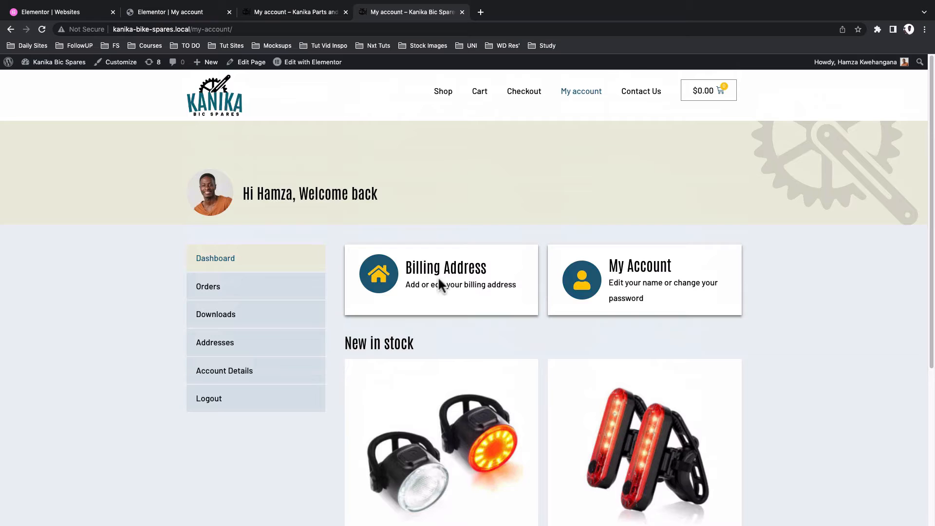
{"action": "scroll", "coordinate": [706, 302], "scroll_direction": "down", "scroll_amount": 4}
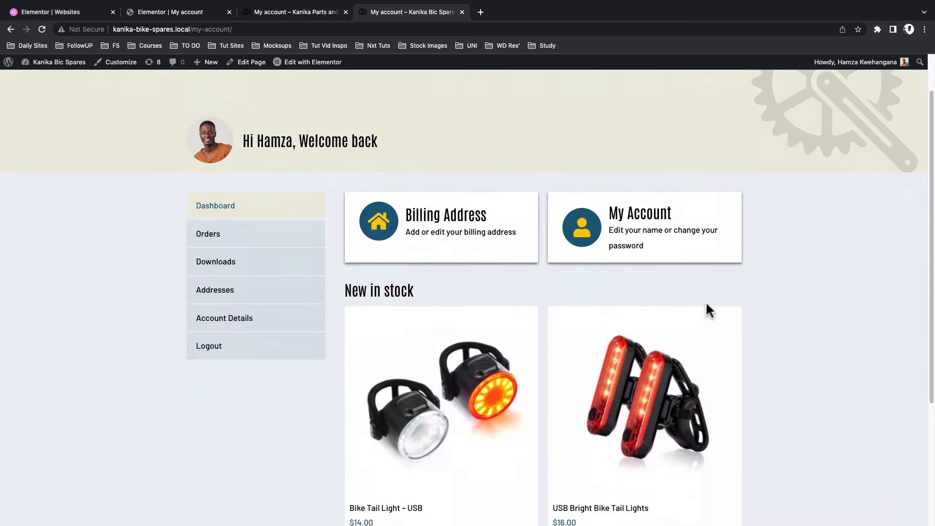
{"action": "scroll", "coordinate": [709, 311], "scroll_direction": "up", "scroll_amount": 4}
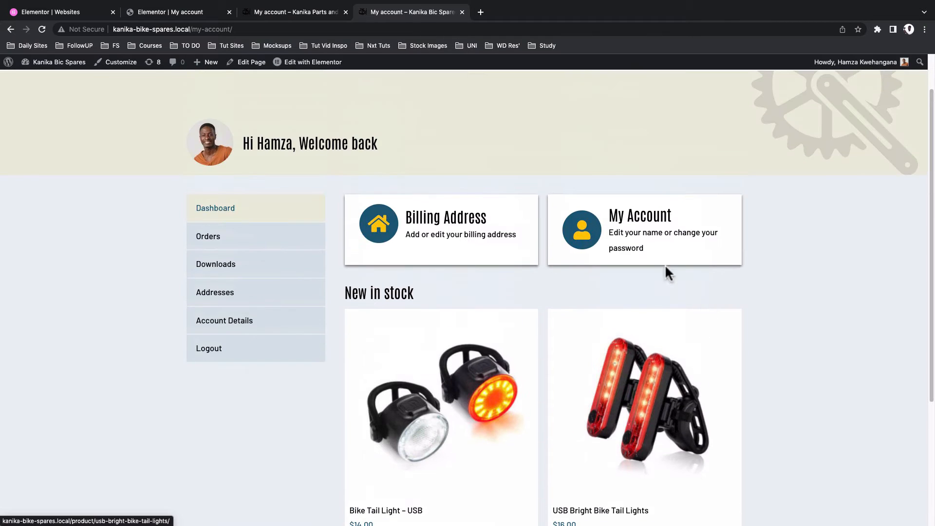
{"action": "left_click", "coordinate": [643, 226]}
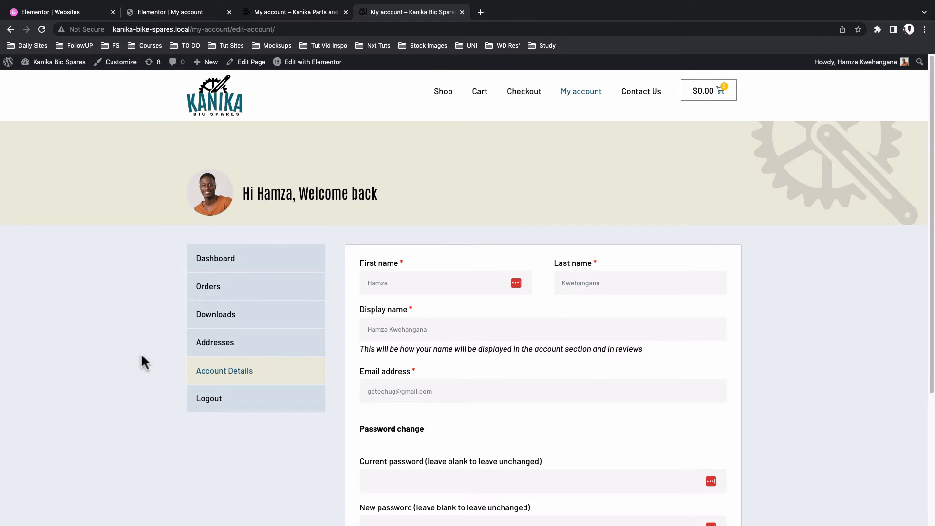
{"action": "left_click", "coordinate": [239, 263]}
{"action": "left_click", "coordinate": [239, 264]}
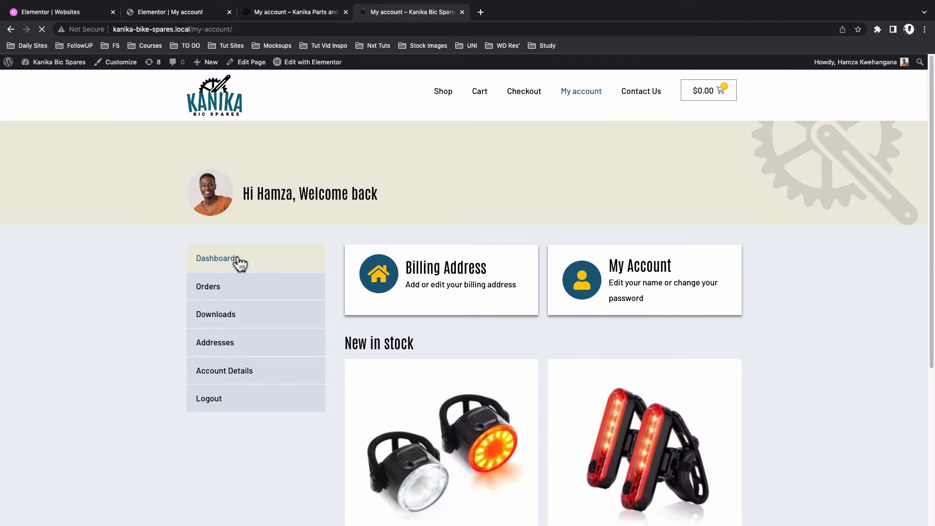
{"action": "left_click", "coordinate": [449, 277]}
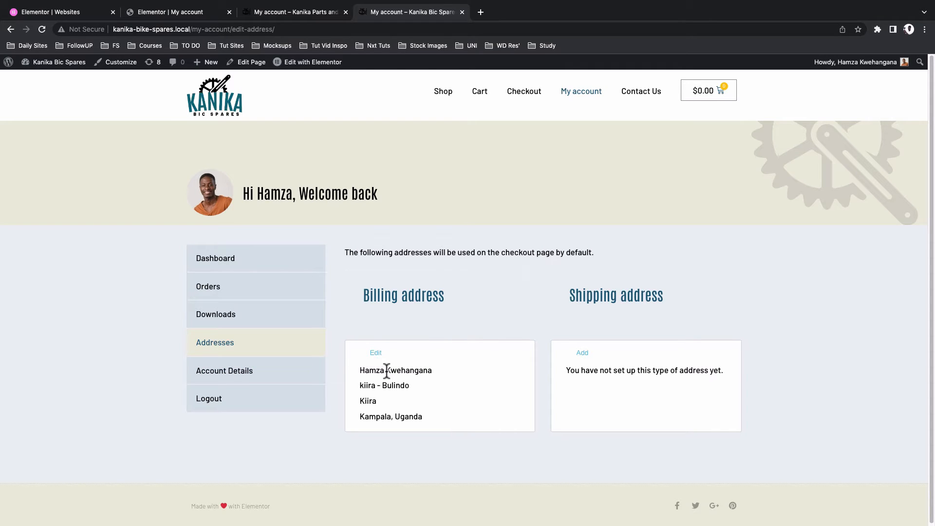
{"action": "left_click", "coordinate": [261, 267]}
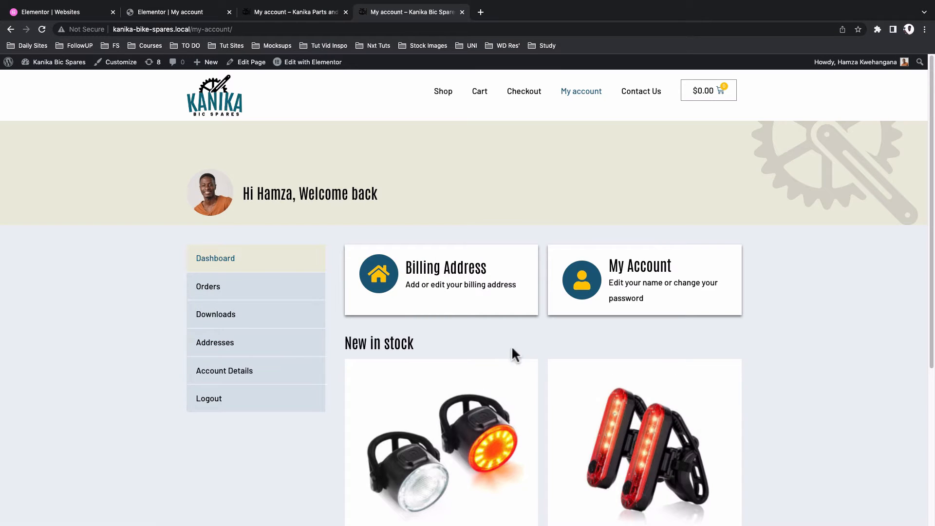
{"action": "left_click", "coordinate": [291, 19]}
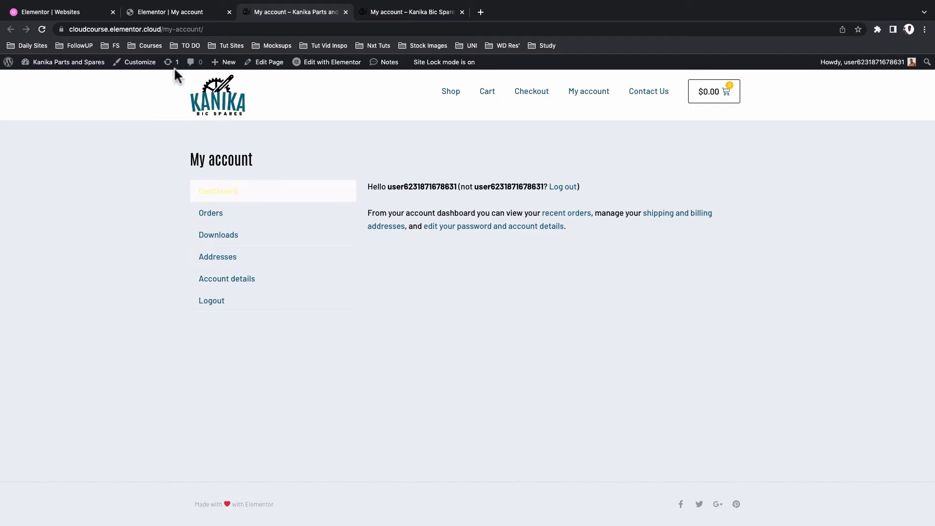
Back in the Elementor editor, enable Customize Dashboard for the My Account widget and open the saved templates list.
{"action": "left_click", "coordinate": [166, 15]}
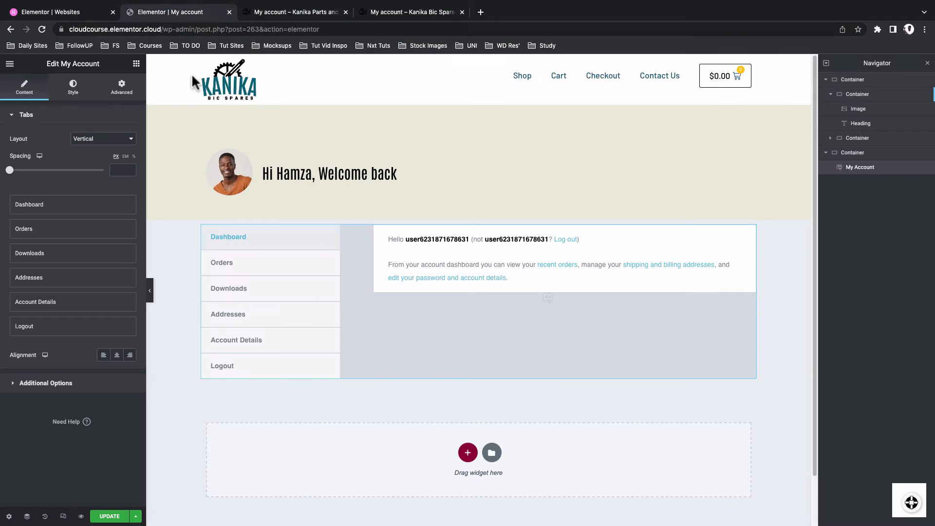
{"action": "left_click", "coordinate": [357, 331]}
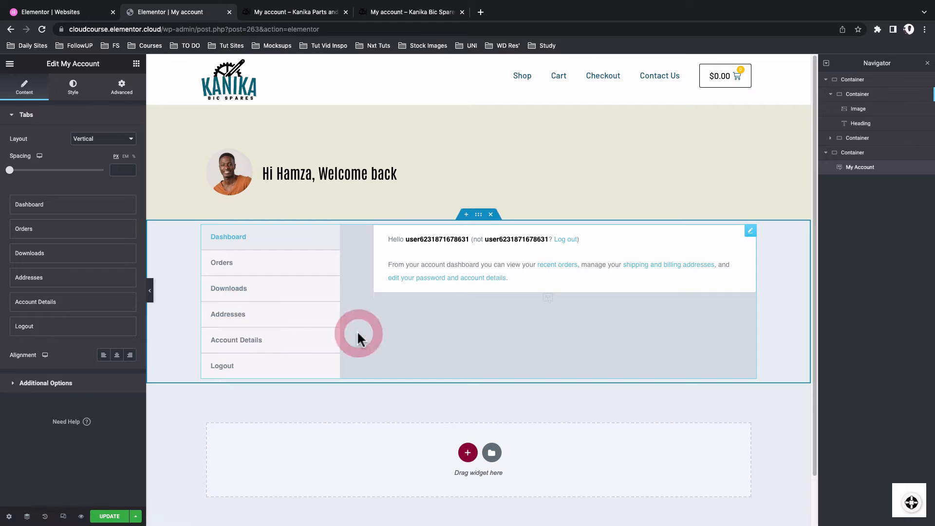
{"action": "left_click", "coordinate": [62, 385]}
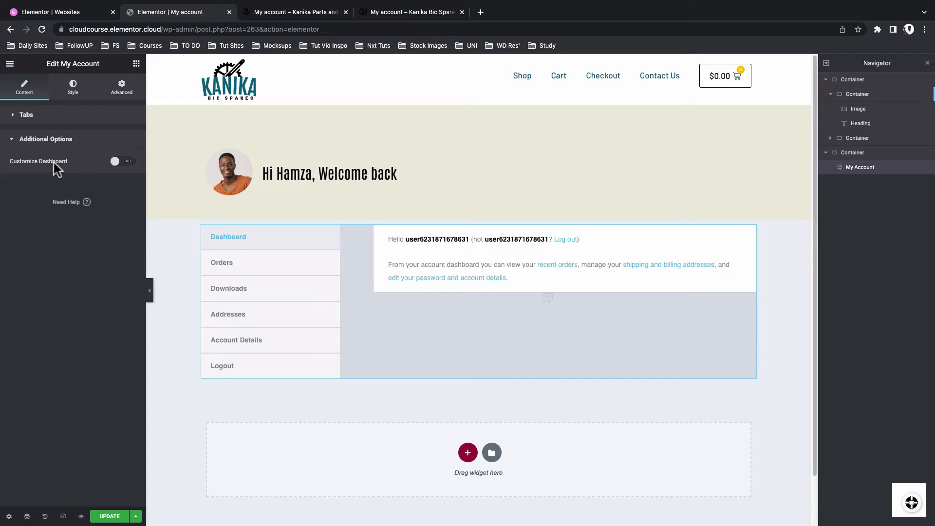
{"action": "left_click", "coordinate": [130, 161]}
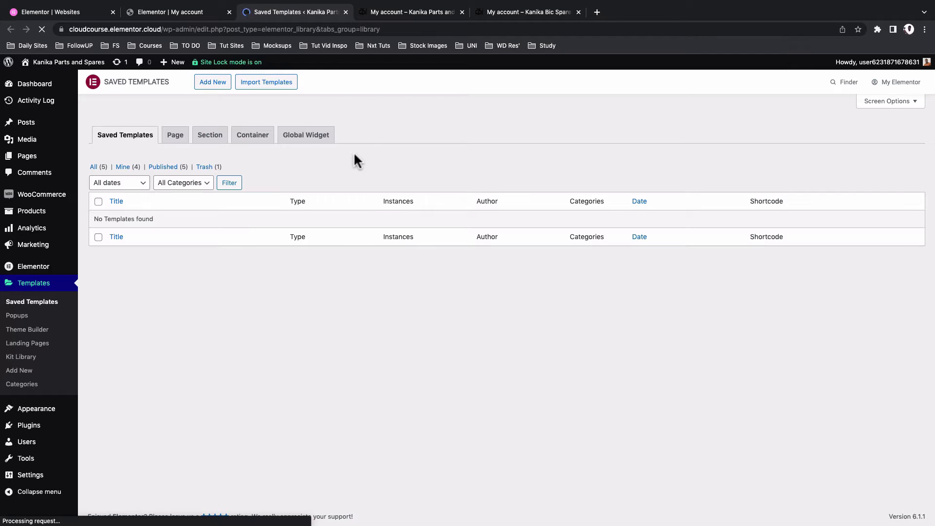
Create a new Section template named "Custom my account dashboard" and dismiss the block library to reach its blank canvas.
{"action": "left_click", "coordinate": [208, 82]}
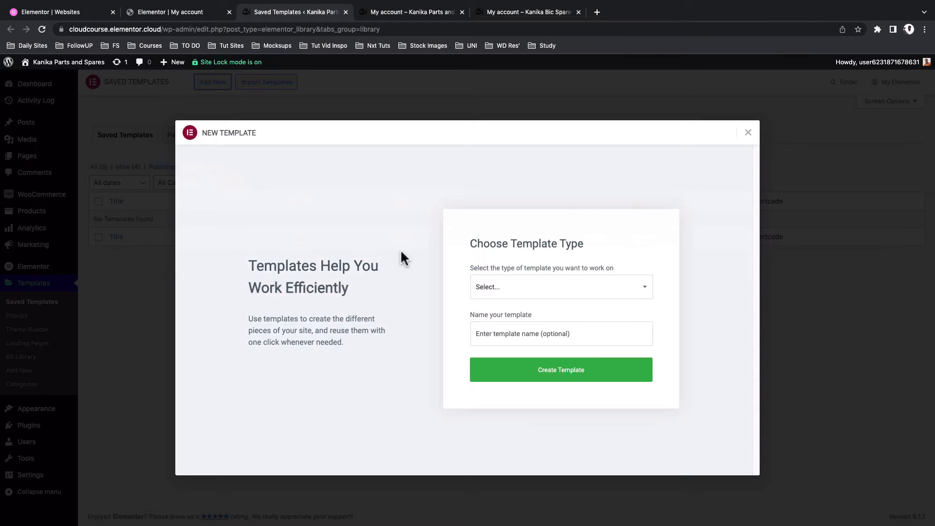
{"action": "left_click", "coordinate": [490, 287]}
{"action": "left_click", "coordinate": [502, 398]}
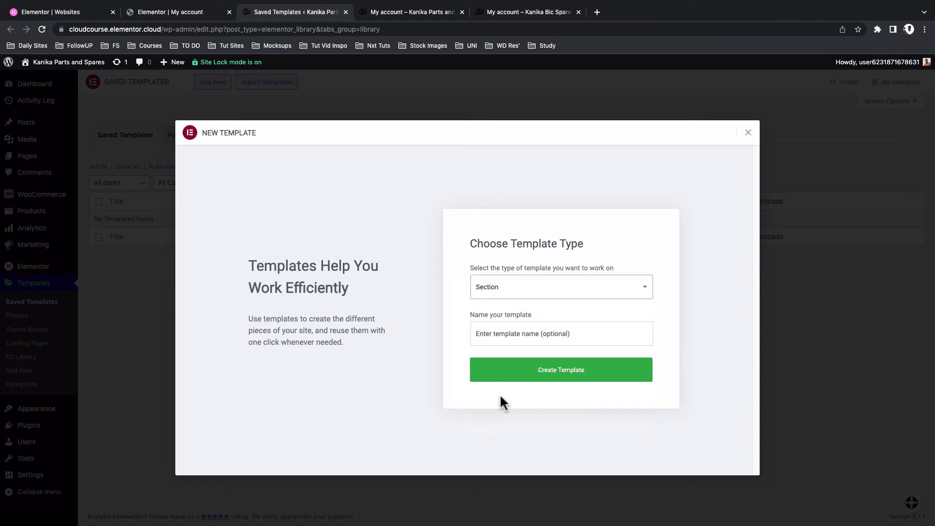
{"action": "left_click", "coordinate": [512, 334]}
{"action": "type", "text": "M"}
{"action": "key", "text": "BackSpace"}
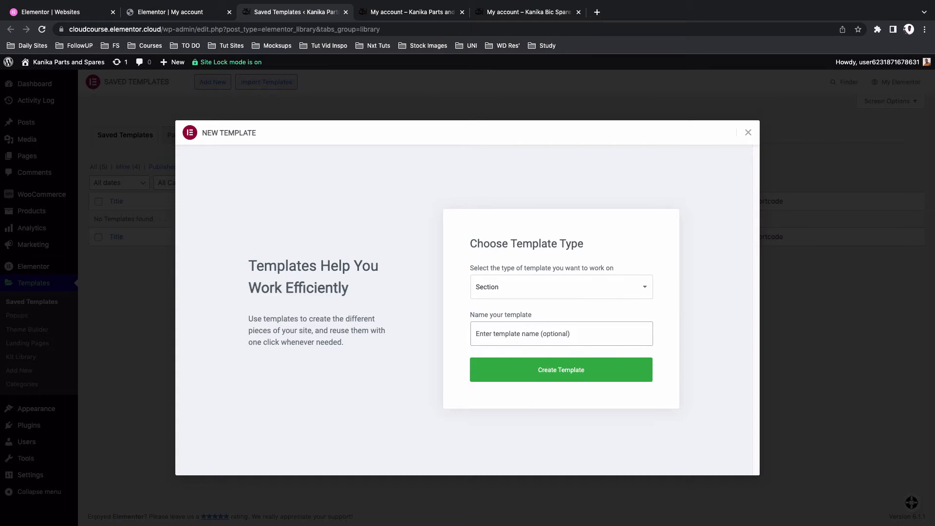
{"action": "type", "text": "Custom my account dashboard"}
{"action": "left_click", "coordinate": [544, 372]}
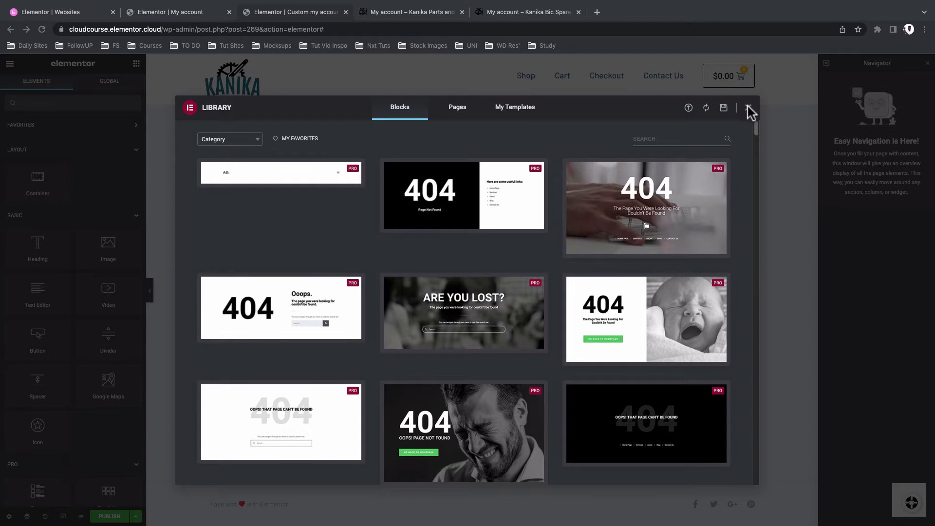
{"action": "left_click", "coordinate": [748, 109]}
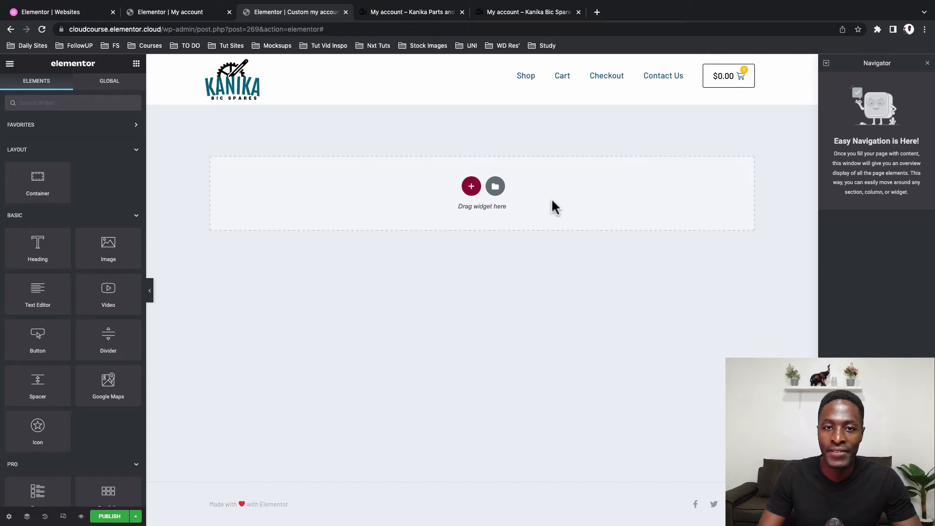
Add a single container with a row direction, set its boxed width to 850 px, and compare with the reference My account page.
{"action": "left_click", "coordinate": [471, 186]}
{"action": "left_click", "coordinate": [412, 212]}
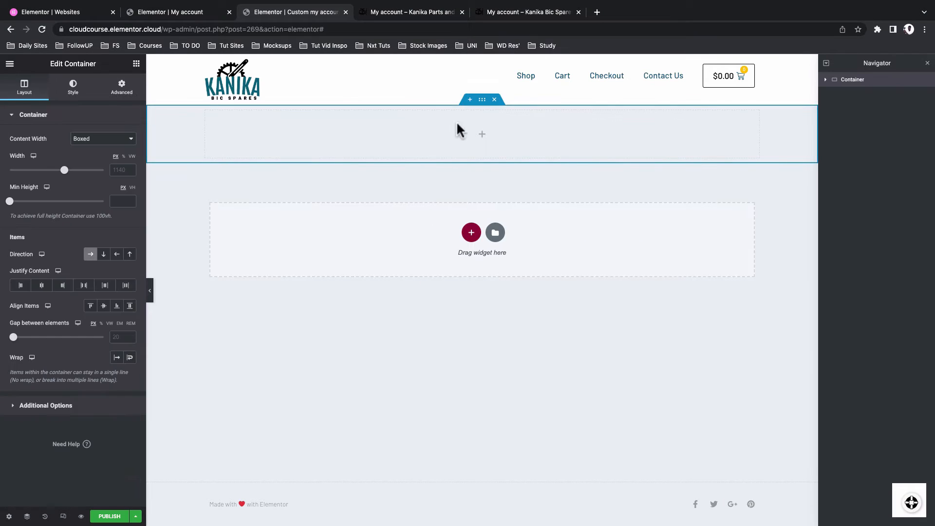
{"action": "left_click", "coordinate": [116, 170]}
{"action": "type", "text": "850"}
{"action": "key", "text": "ctrl+Tab"}
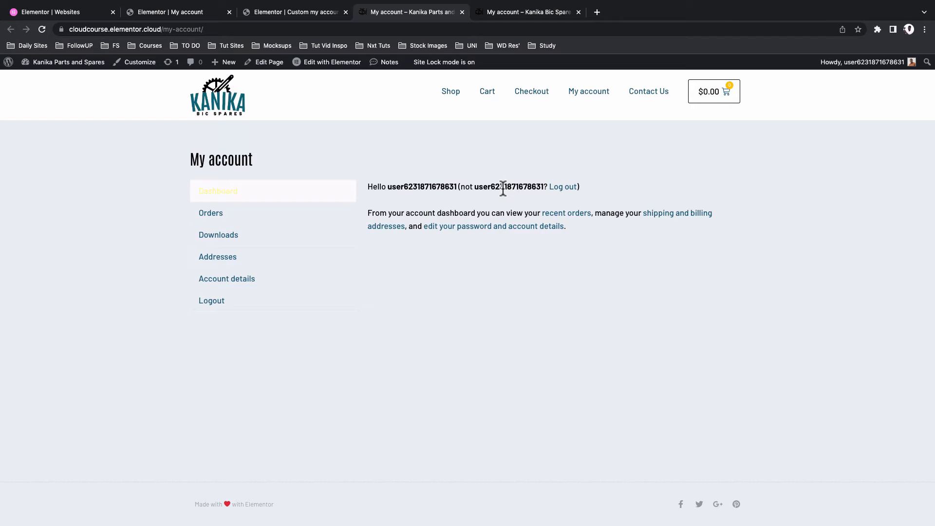
{"action": "left_click", "coordinate": [516, 14]}
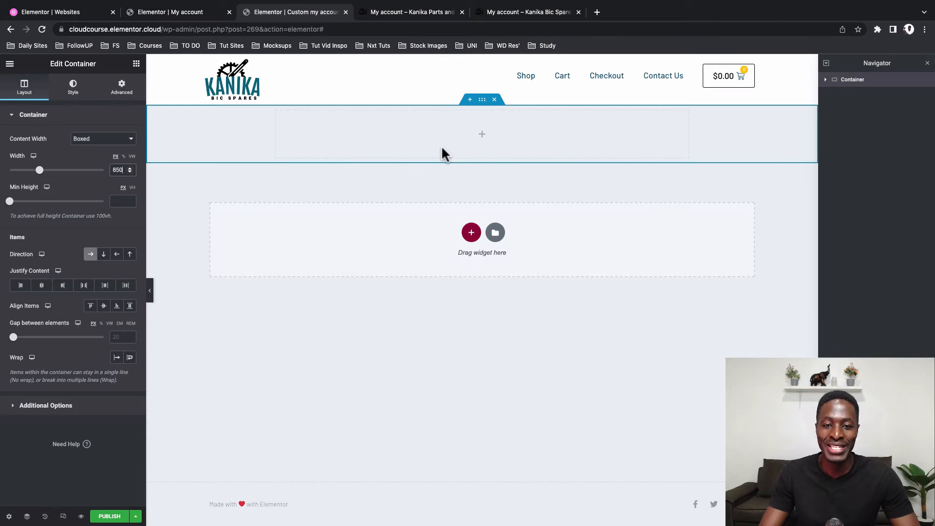
Back in the template editor, find the Icon Box widget and place it in the 850 px container.
{"action": "left_click", "coordinate": [137, 64]}
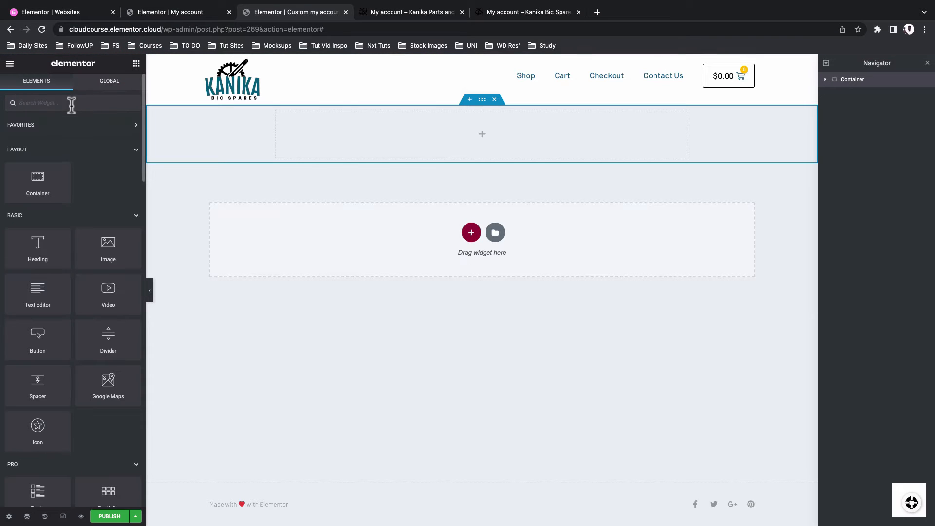
{"action": "left_click", "coordinate": [72, 105]}
{"action": "type", "text": "icon"}
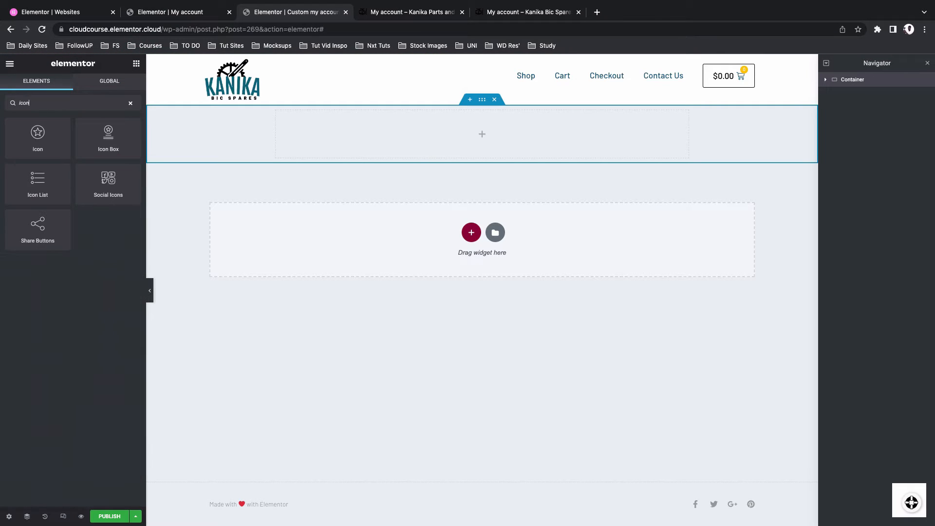
{"action": "left_click_drag", "start_coordinate": [108, 136], "coordinate": [346, 140]}
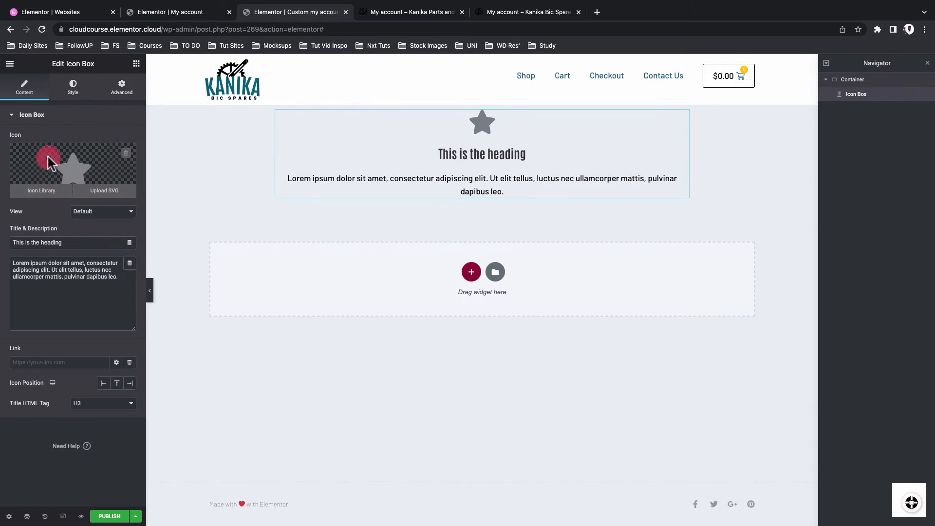
Replace the icon box's star with the Home icon from the icon library and set its view to Stacked.
{"action": "left_click", "coordinate": [49, 161]}
{"action": "left_click", "coordinate": [494, 142]}
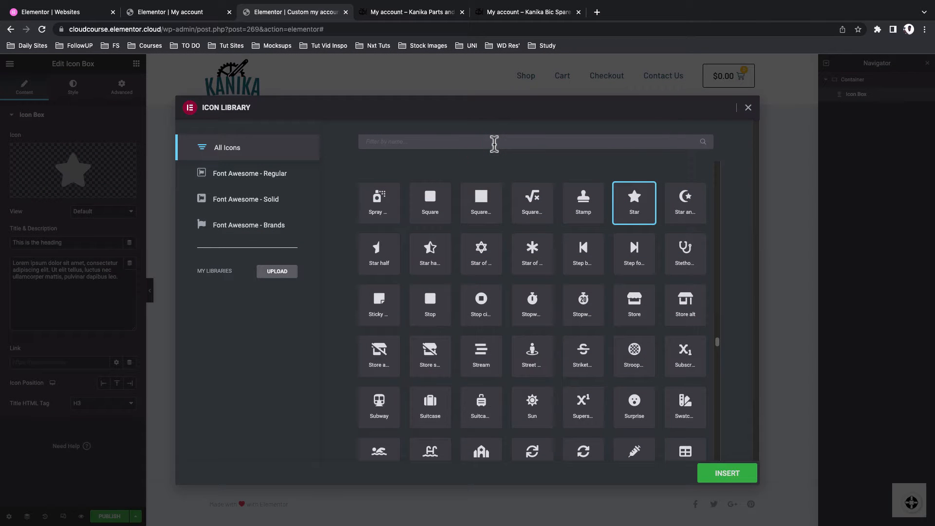
{"action": "type", "text": "hou"}
{"action": "left_click", "coordinate": [692, 204]}
{"action": "double_click", "coordinate": [379, 142]}
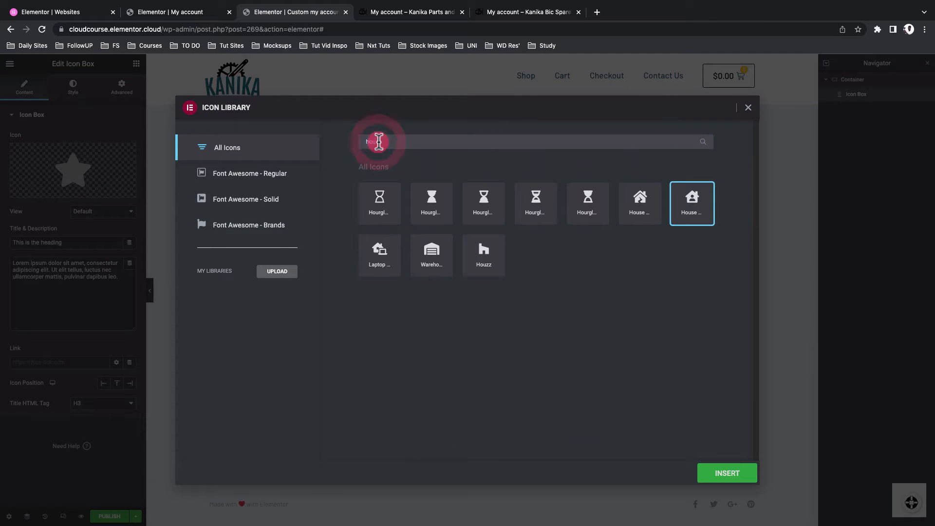
{"action": "type", "text": "home"}
{"action": "left_click", "coordinate": [380, 201]}
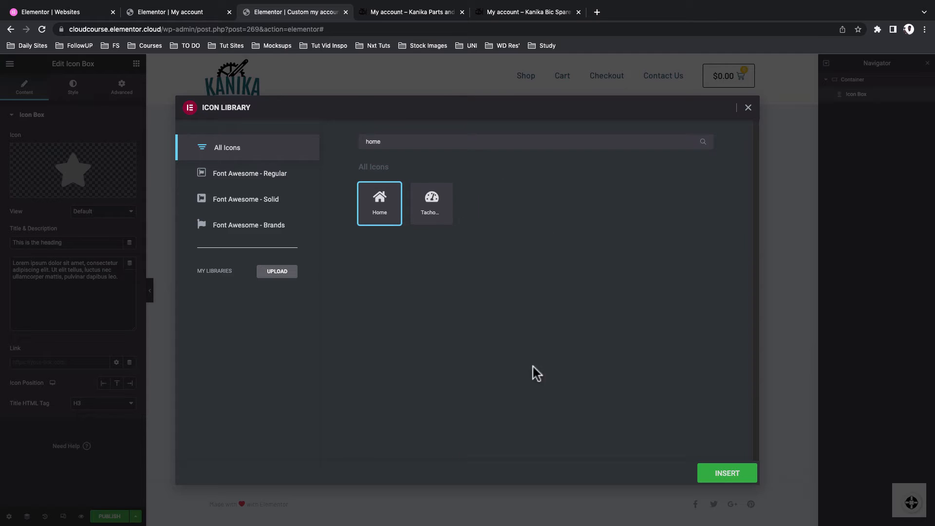
{"action": "left_click", "coordinate": [708, 479]}
{"action": "left_click", "coordinate": [91, 213]}
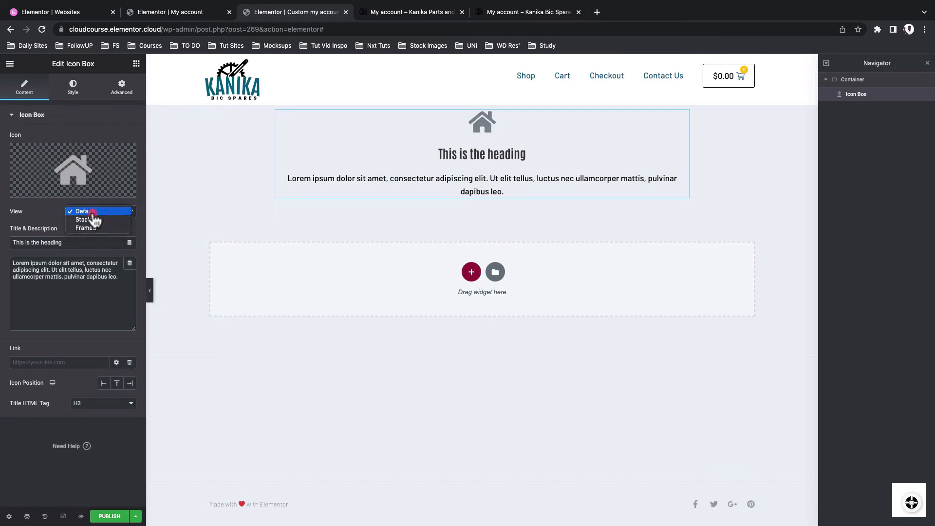
{"action": "left_click", "coordinate": [93, 223]}
Title the icon box "Billing Address" and replace its description with "Add or edit your billing address".
{"action": "left_click_drag", "start_coordinate": [67, 263], "coordinate": [11, 265]}
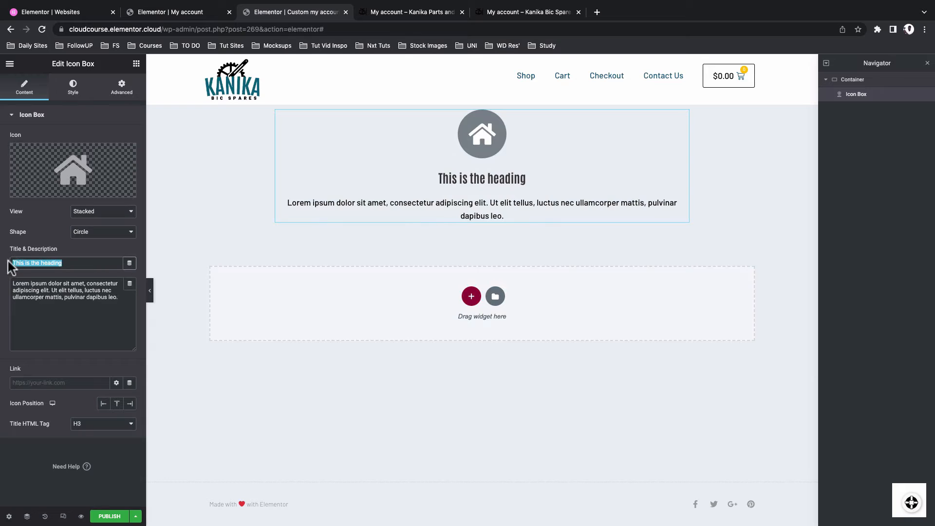
{"action": "type", "text": "Bil"}
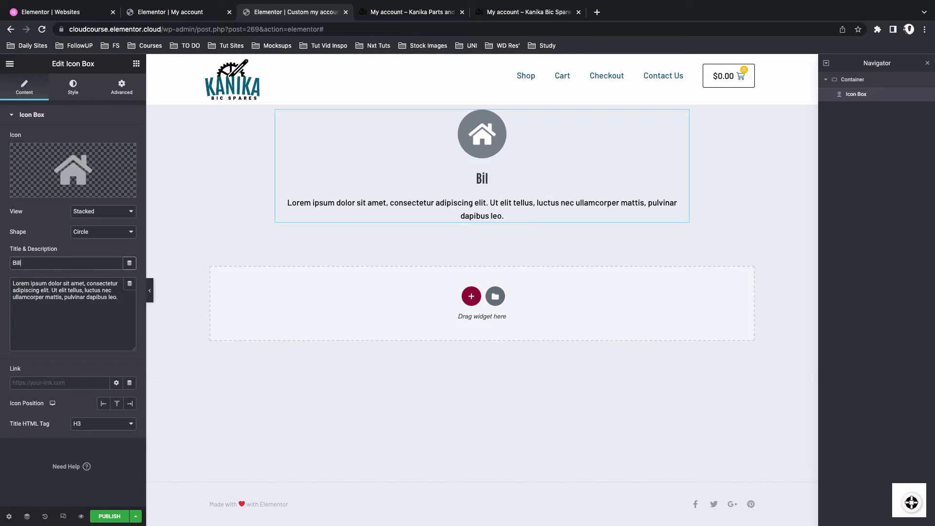
{"action": "type", "text": "ling Addr"}
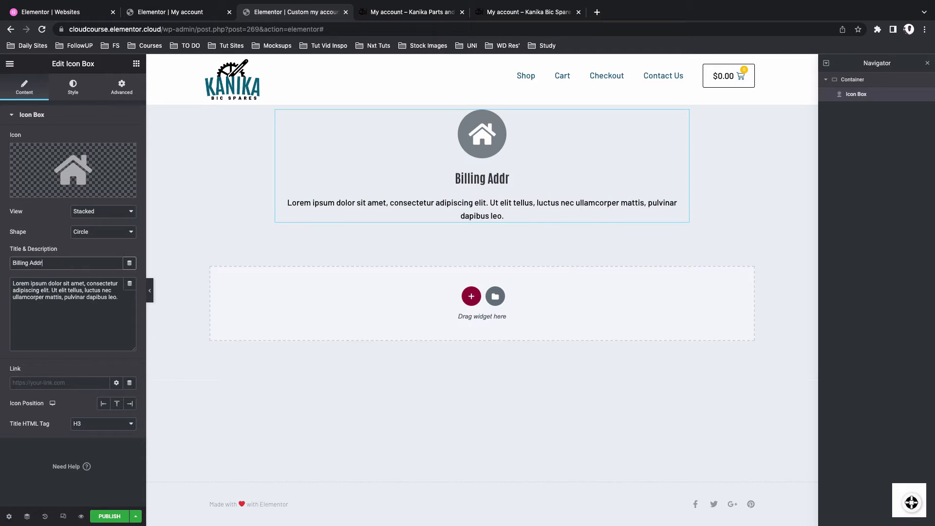
{"action": "type", "text": "ess"}
{"action": "triple_click", "coordinate": [45, 295]}
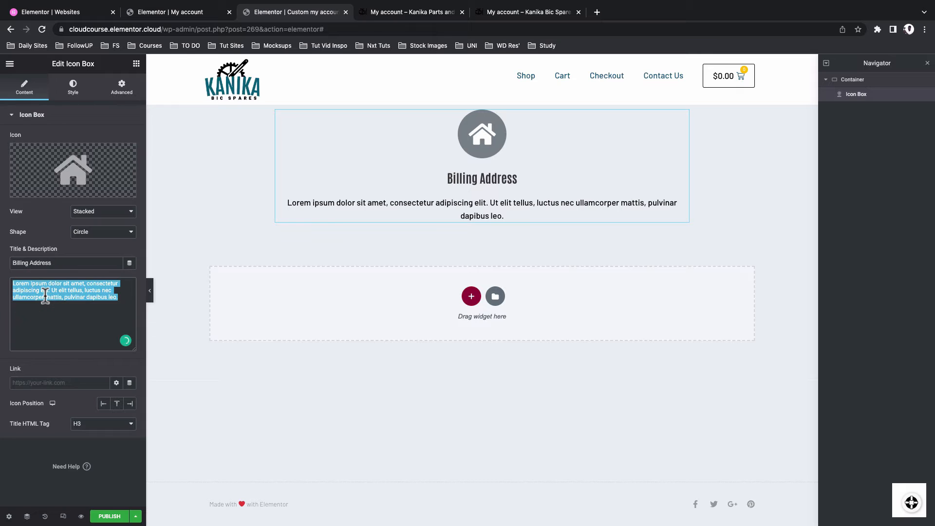
{"action": "type", "text": "Add or edit"}
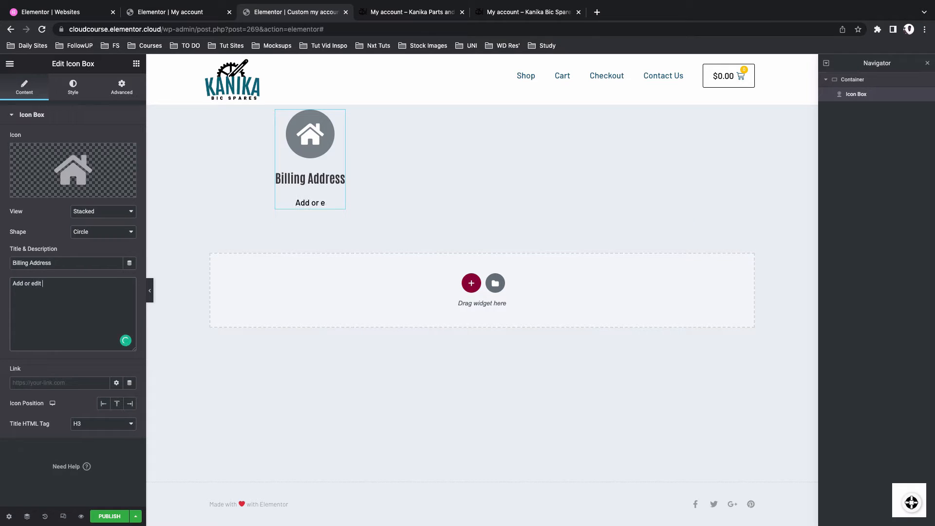
{"action": "type", "text": " your billing"}
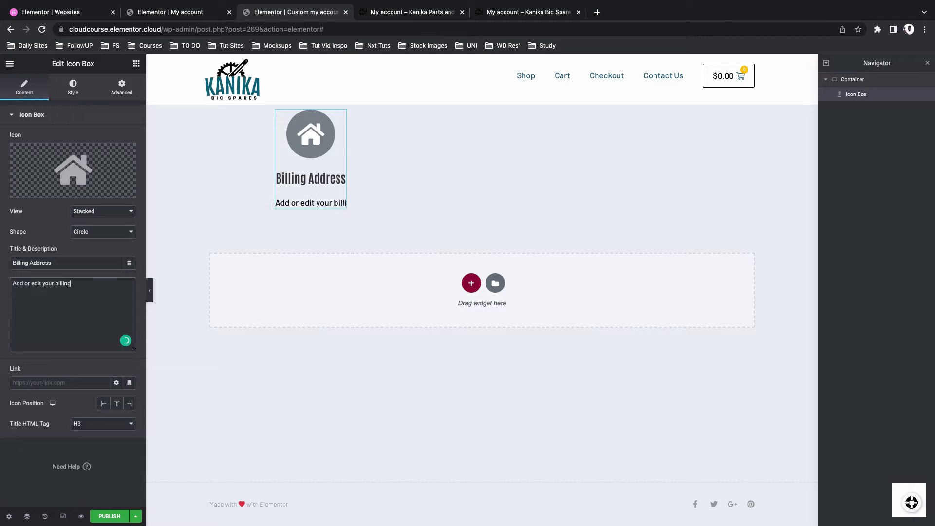
{"action": "type", "text": " address"}
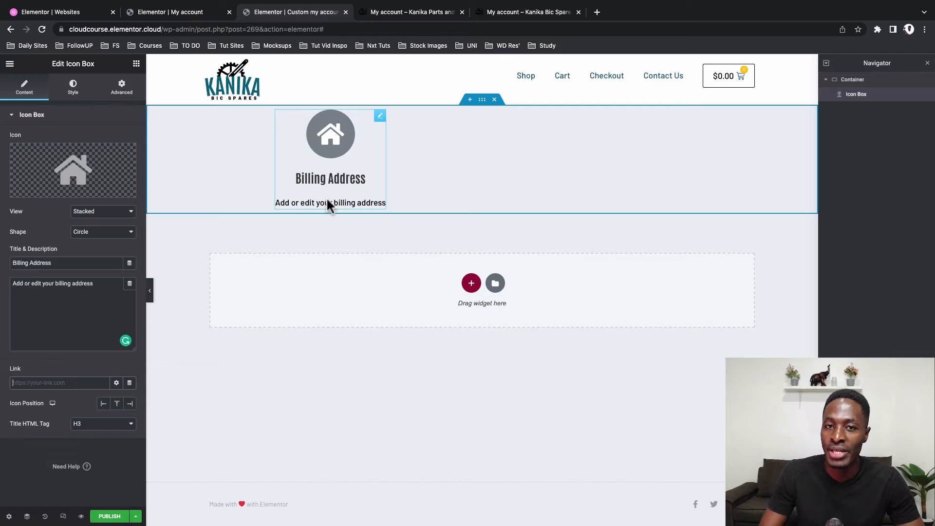
Open the WordPress dashboard in a new tab and locate the Addresses account endpoint in WooCommerce's advanced settings.
{"action": "left_click", "coordinate": [10, 64]}
{"action": "left_click", "coordinate": [36, 213]}
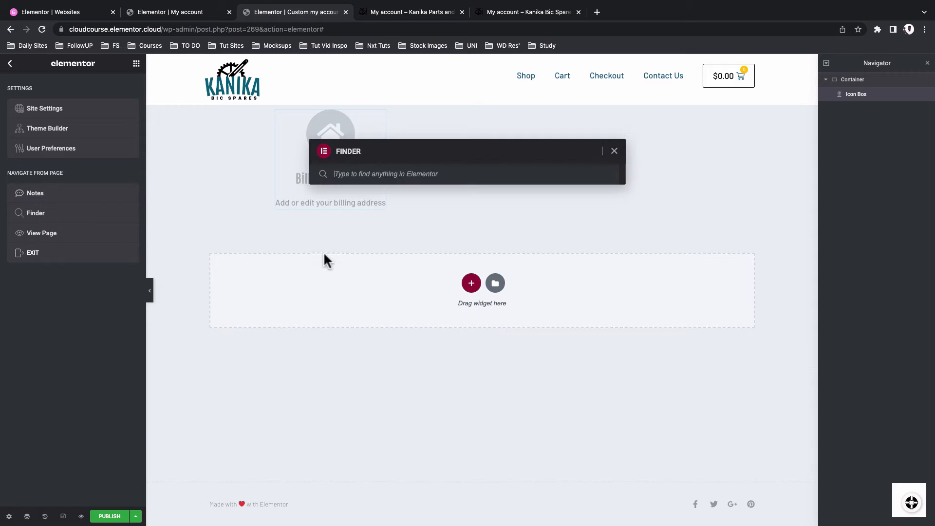
{"action": "mouse_move", "coordinate": [49, 233]}
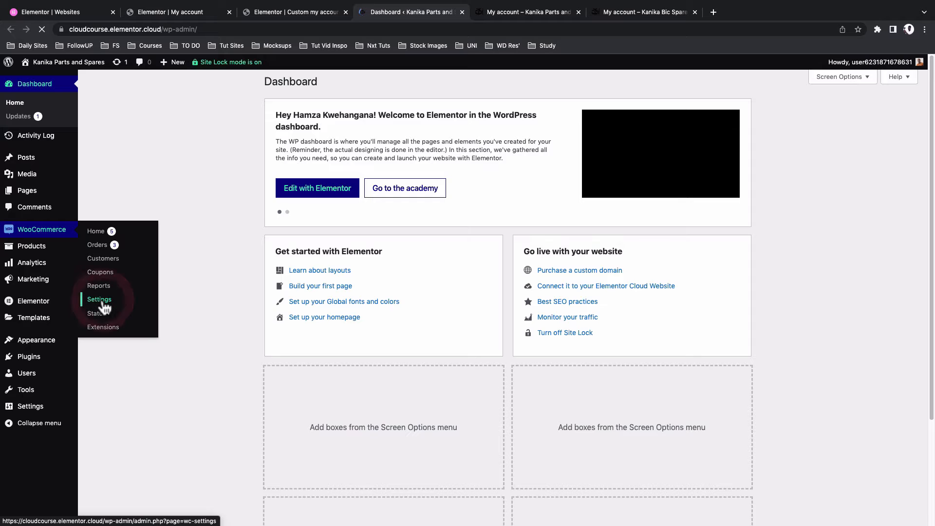
{"action": "left_click", "coordinate": [103, 303]}
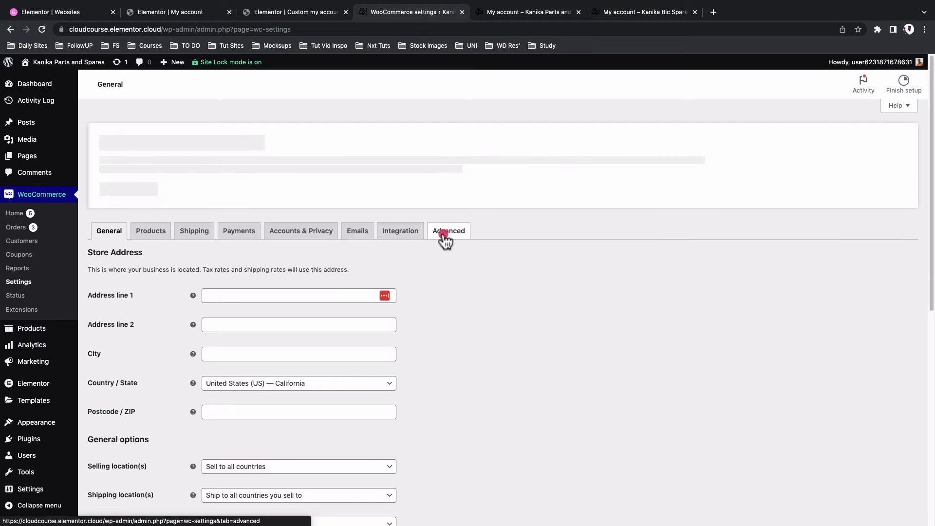
{"action": "left_click", "coordinate": [445, 237]}
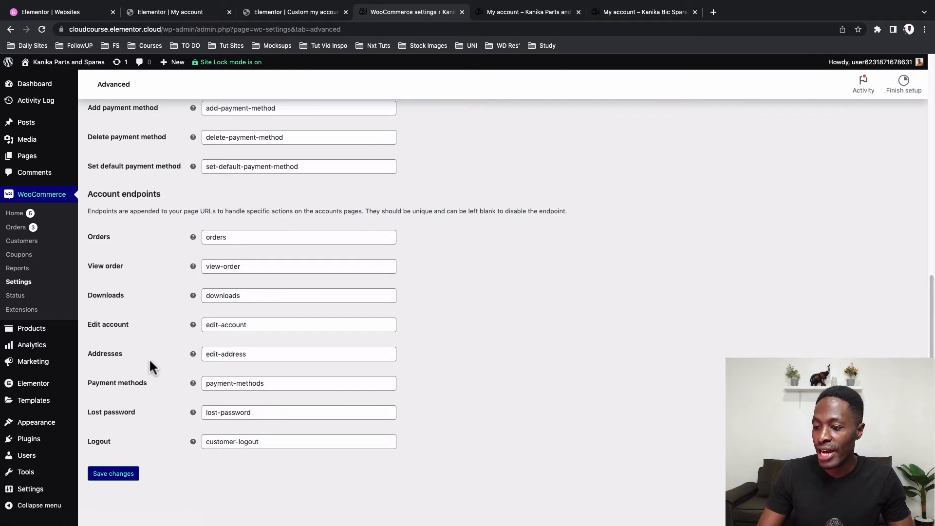
{"action": "mouse_move", "coordinate": [192, 354]}
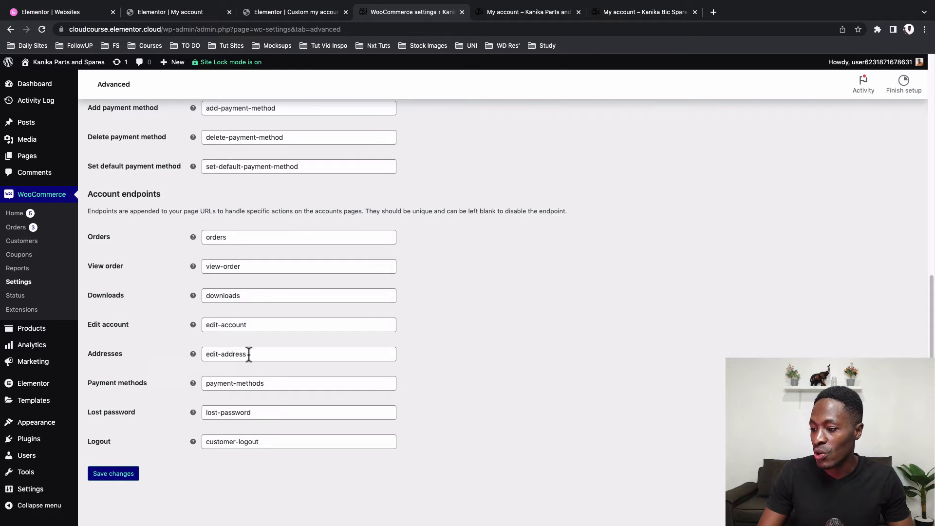
{"action": "left_click_drag", "start_coordinate": [250, 354], "coordinate": [204, 356]}
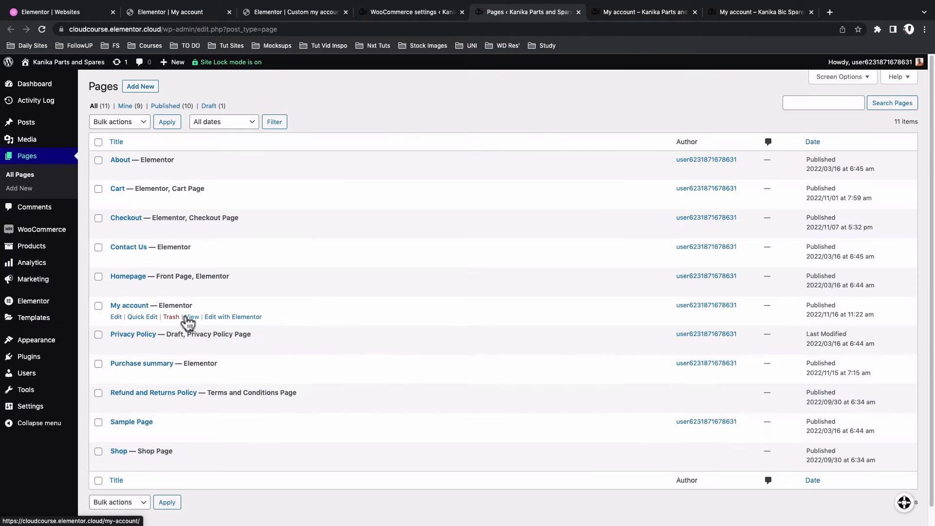
View the published My account page, copy its URL and paste it as the Billing Address icon box's link.
{"action": "left_click", "coordinate": [192, 318]}
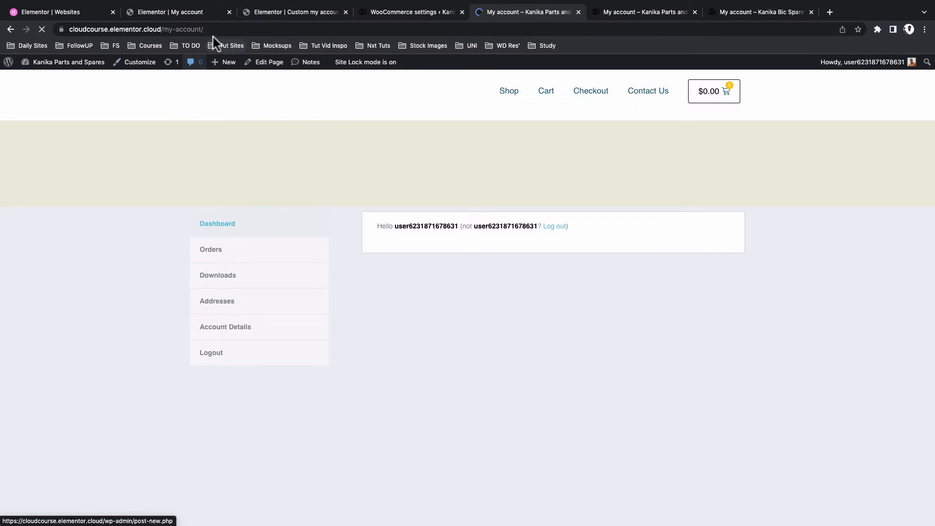
{"action": "left_click", "coordinate": [217, 30]}
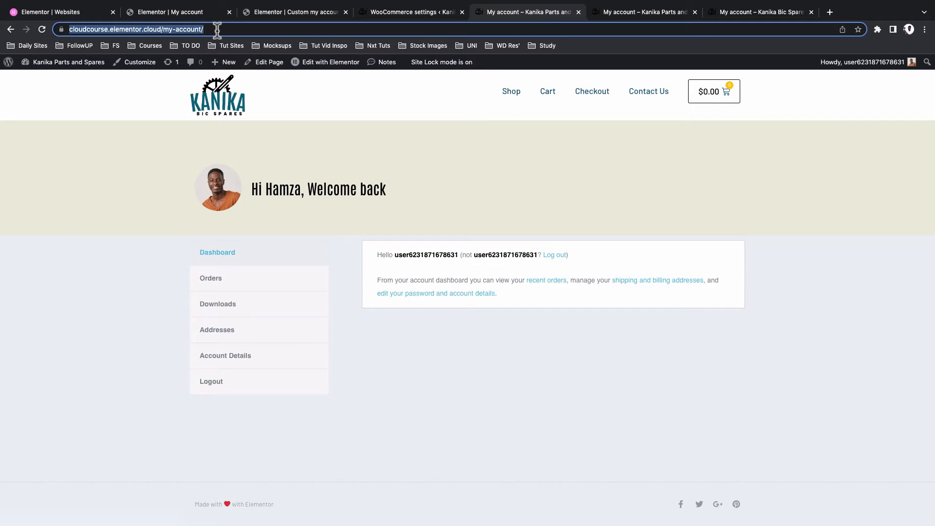
{"action": "left_click", "coordinate": [312, 13]}
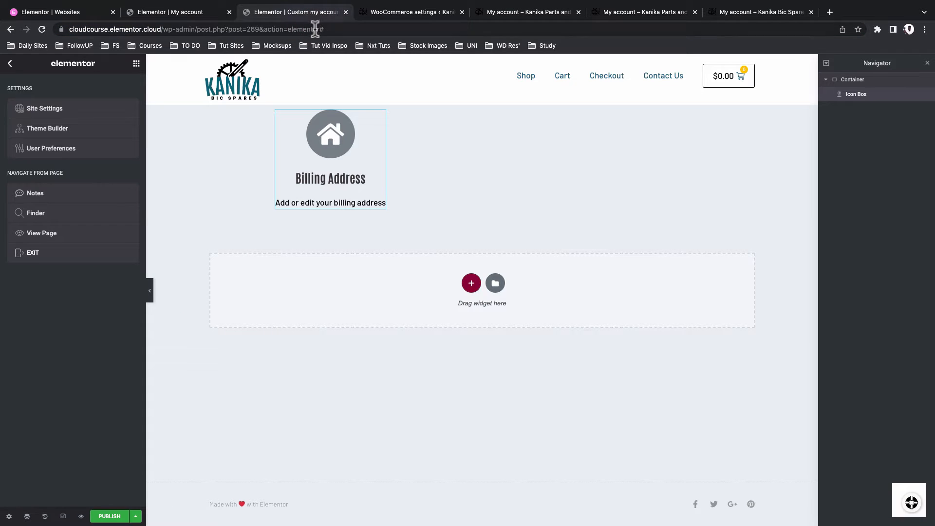
{"action": "left_click", "coordinate": [380, 117]}
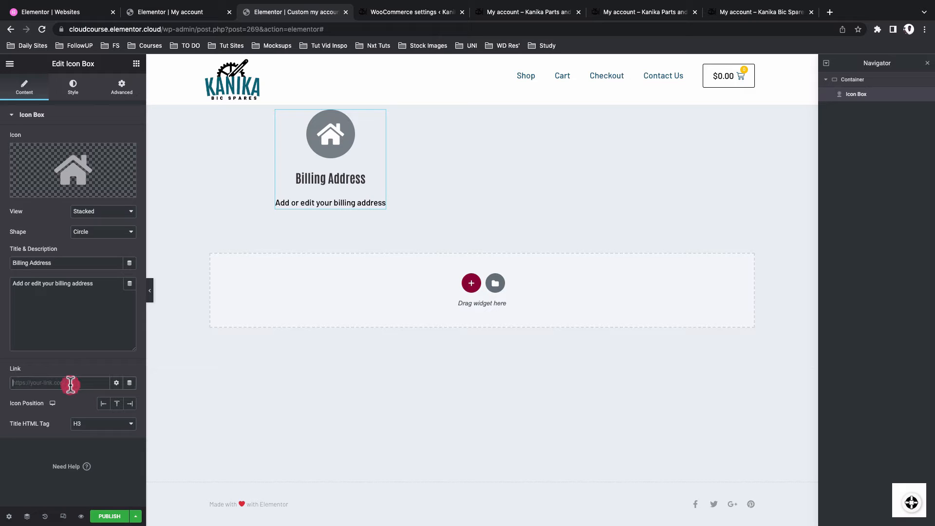
{"action": "key", "text": "ctrl+v"}
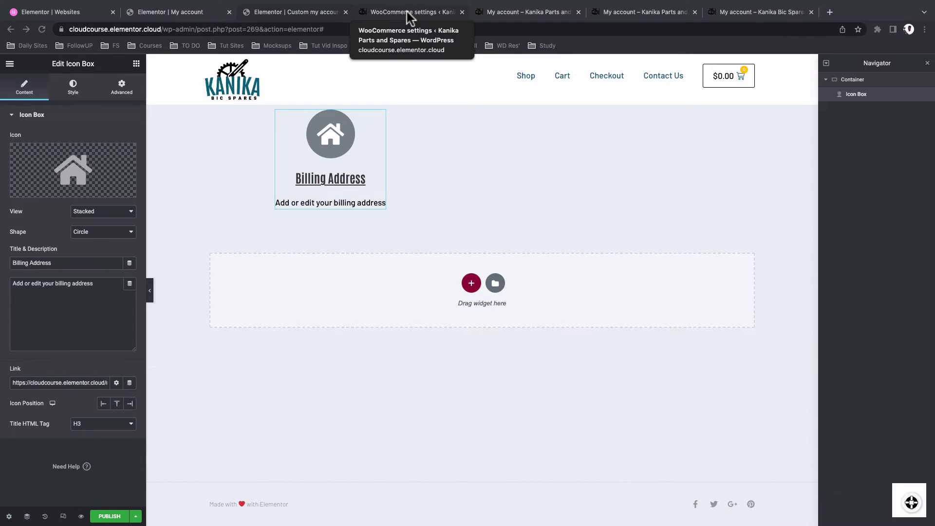
Copy the Addresses endpoint "edit-address" from the WooCommerce settings and append it with a closing slash to the Billing Address icon box's link.
{"action": "left_click", "coordinate": [407, 11]}
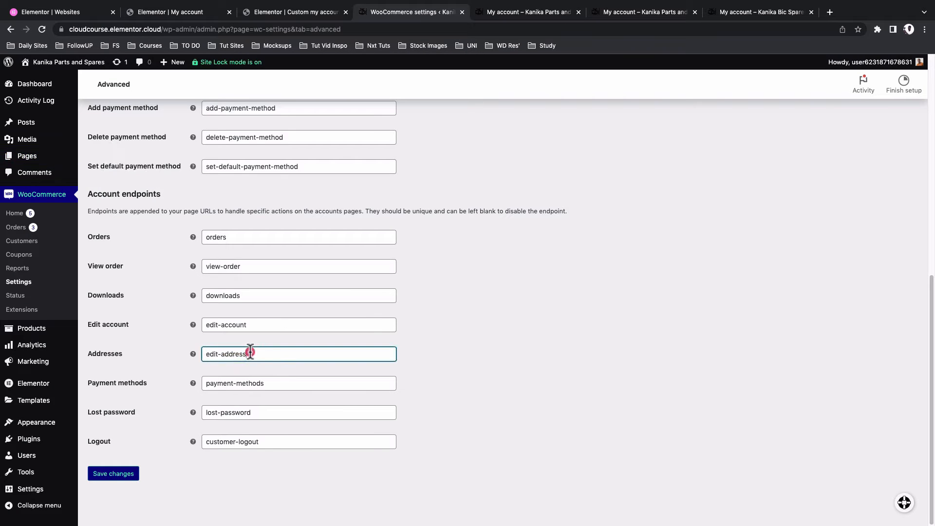
{"action": "triple_click", "coordinate": [250, 352]}
{"action": "key", "text": "super+c"}
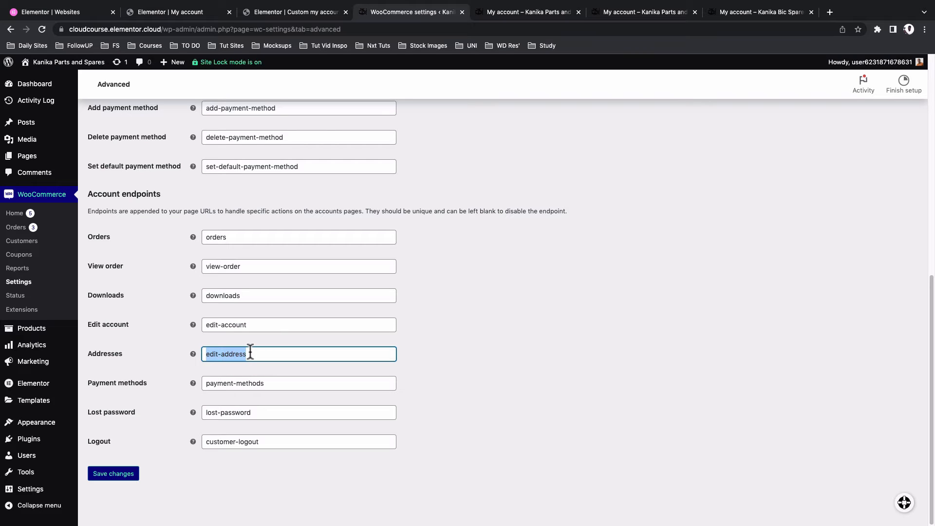
{"action": "left_click", "coordinate": [296, 13]}
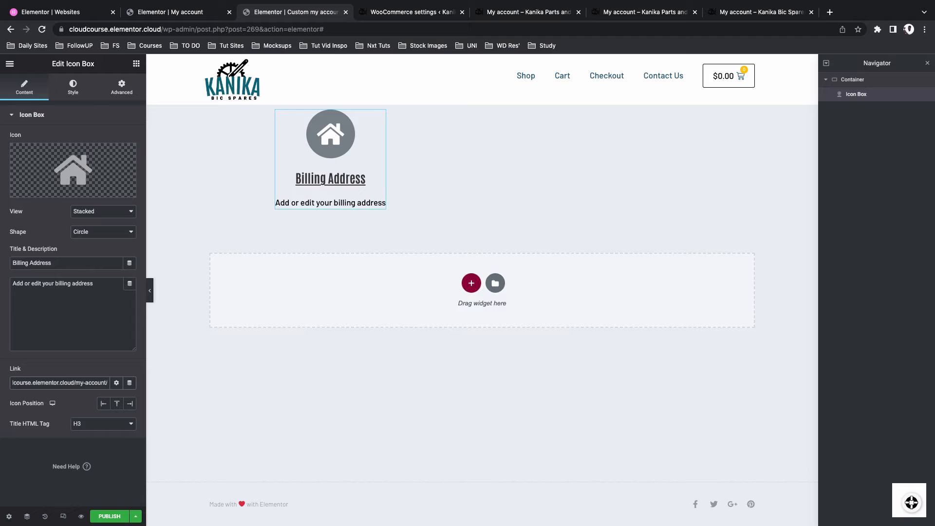
{"action": "type", "text": "/"}
{"action": "key", "text": "super+v"}
{"action": "type", "text": "/"}
Set the icon's position to Left, its primary color to Secondary, its secondary color to Accent and its size to 40 px.
{"action": "left_click", "coordinate": [104, 404]}
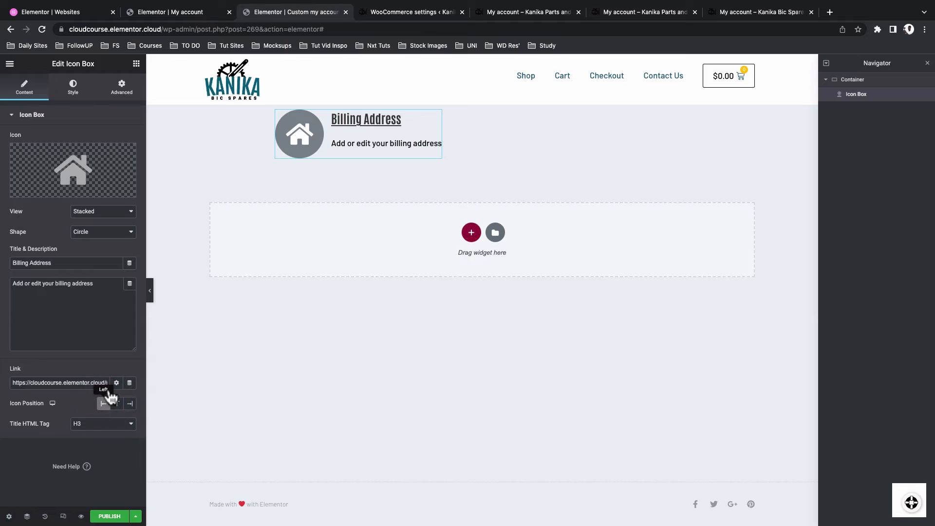
{"action": "left_click", "coordinate": [73, 87]}
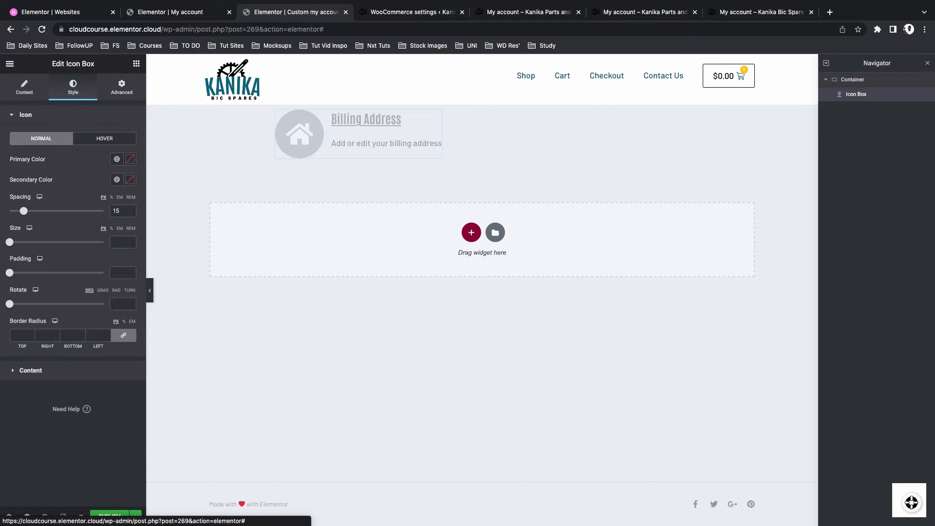
{"action": "left_click", "coordinate": [117, 159]}
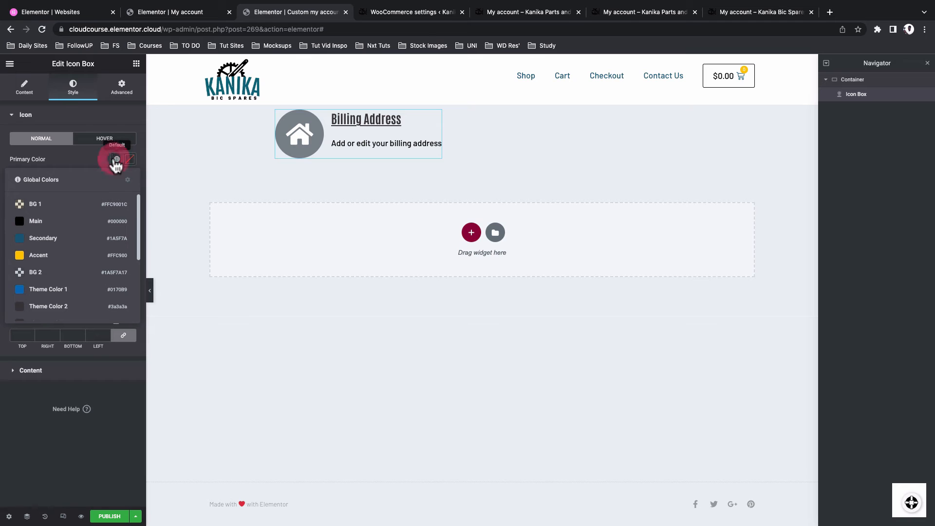
{"action": "left_click", "coordinate": [72, 240]}
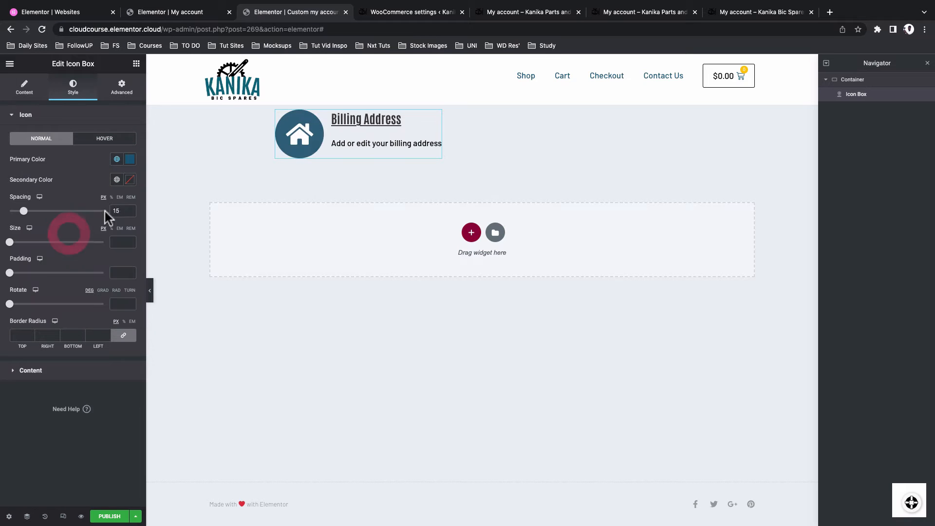
{"action": "left_click", "coordinate": [117, 180]}
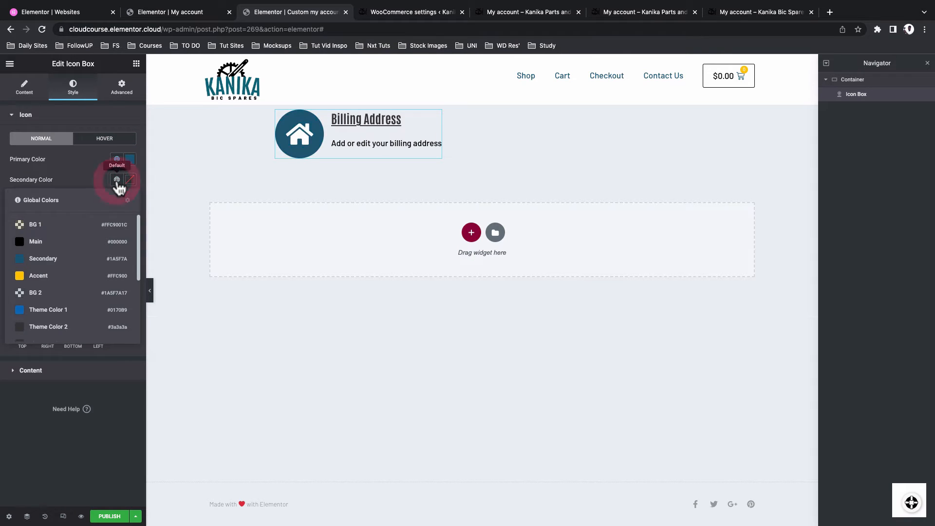
{"action": "left_click", "coordinate": [87, 276]}
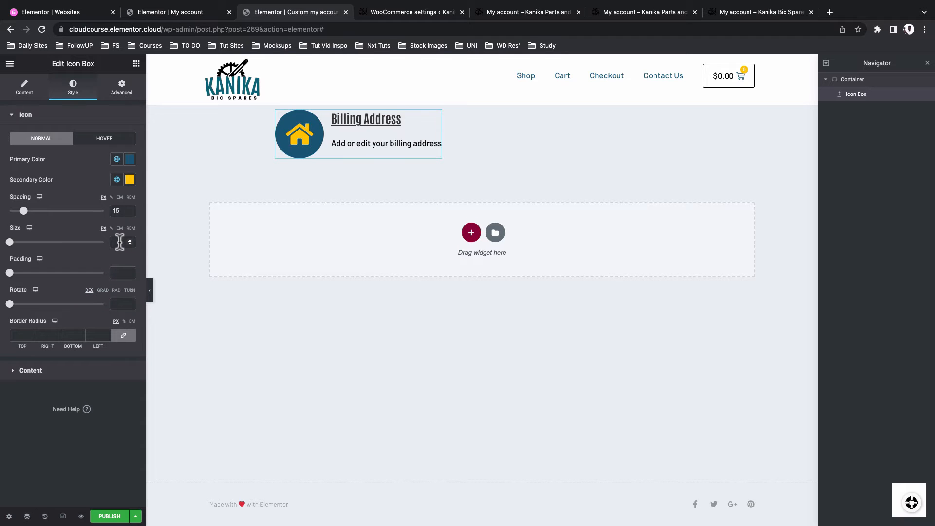
{"action": "left_click", "coordinate": [119, 241]}
{"action": "type", "text": "40"}
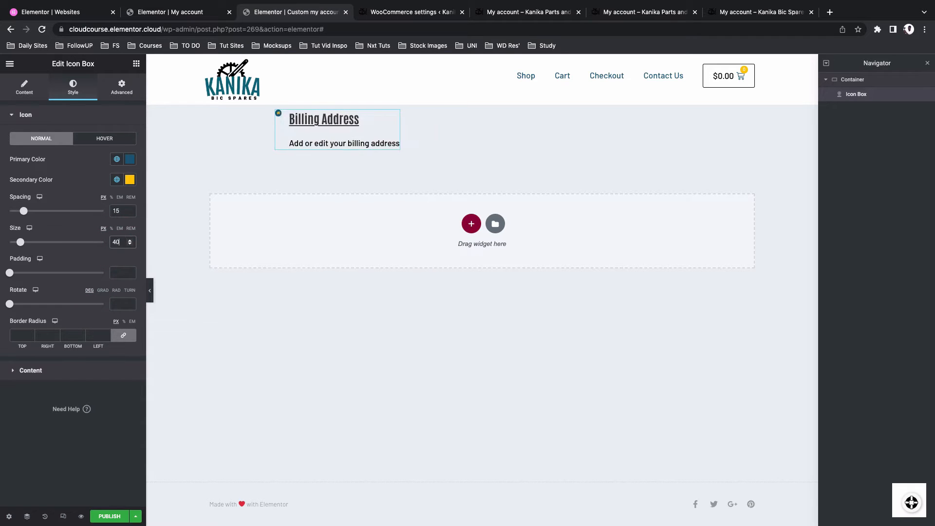
Set the icon box title's color to the global Main color and its typography to the global Tittle / Head font.
{"action": "left_click", "coordinate": [31, 372]}
{"action": "left_click", "coordinate": [118, 255]}
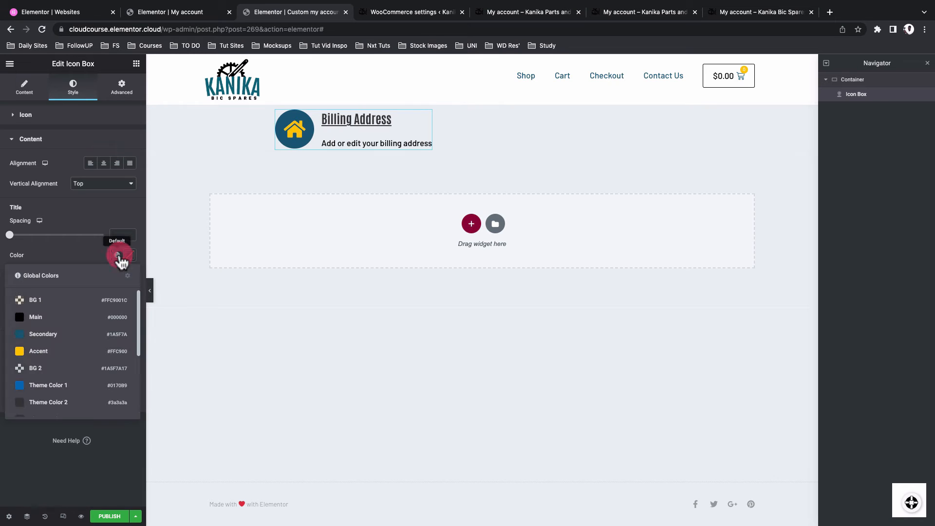
{"action": "left_click", "coordinate": [62, 321]}
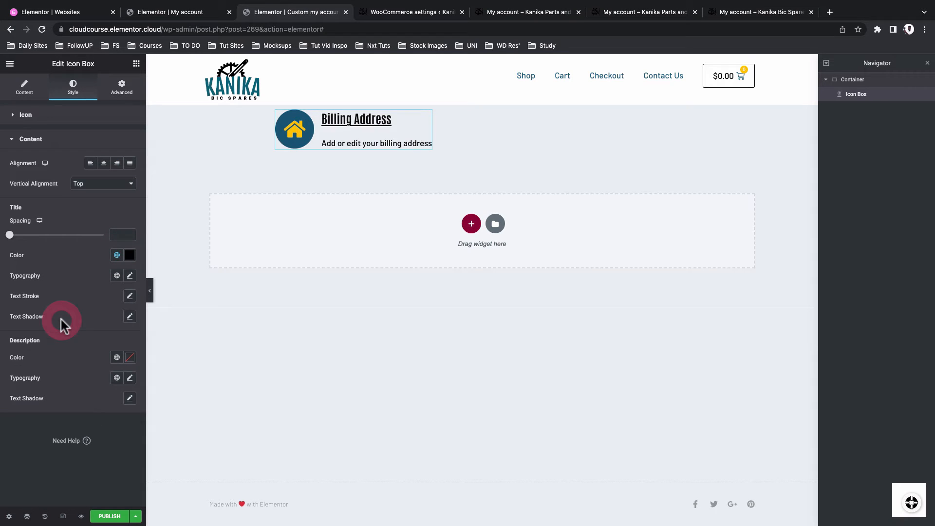
{"action": "left_click", "coordinate": [116, 276]}
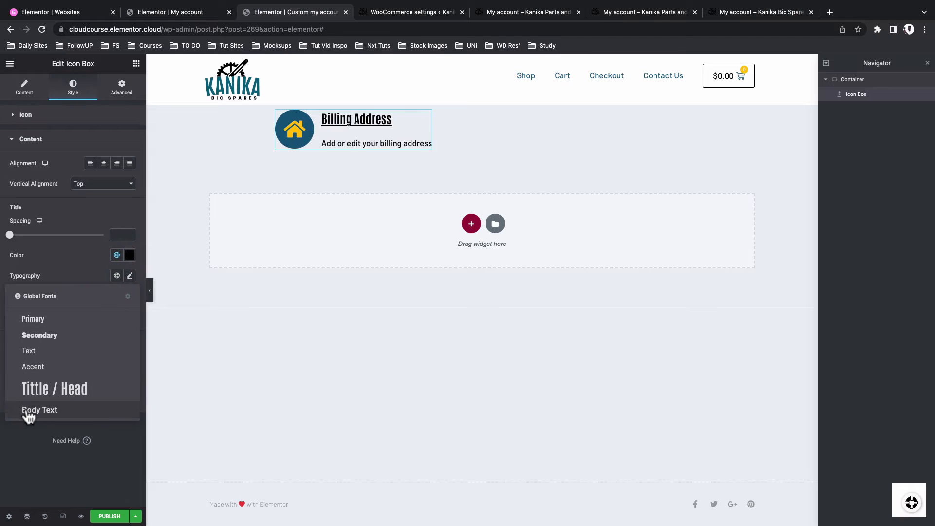
{"action": "left_click", "coordinate": [25, 408]}
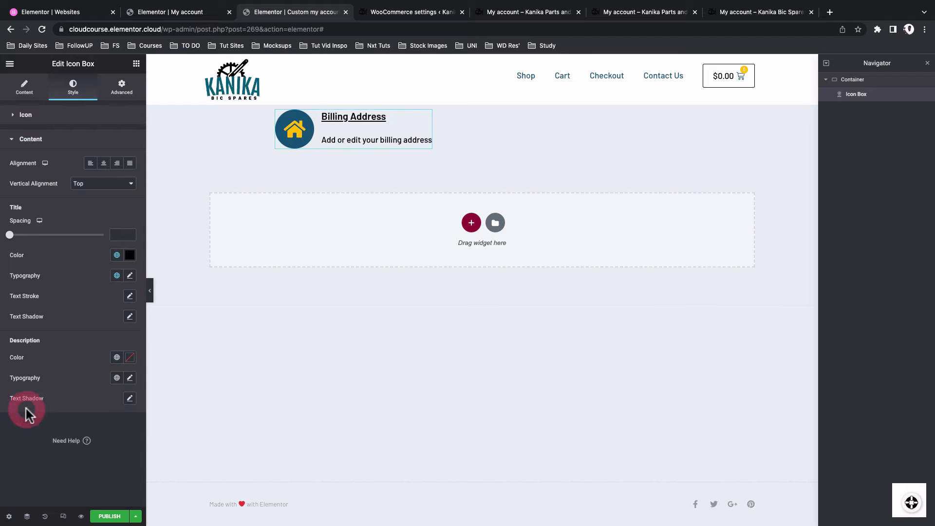
{"action": "left_click", "coordinate": [117, 276]}
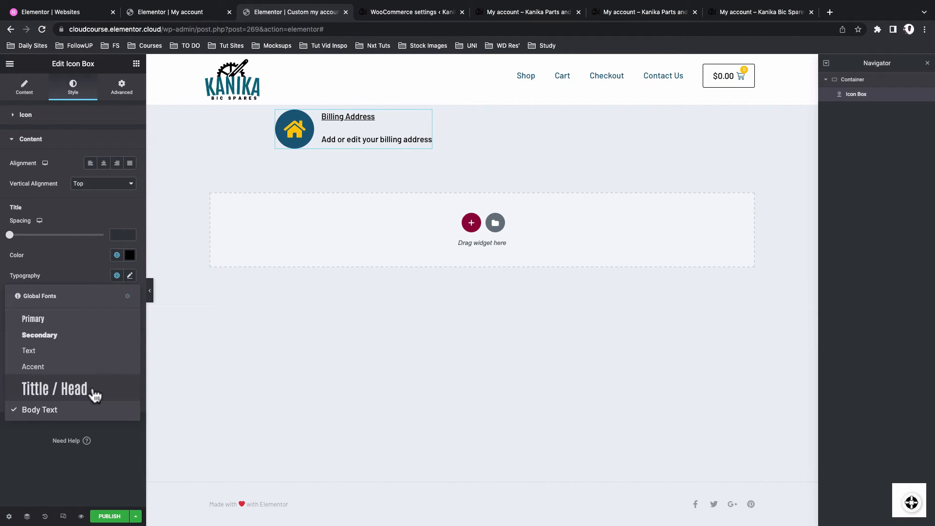
{"action": "left_click", "coordinate": [73, 388]}
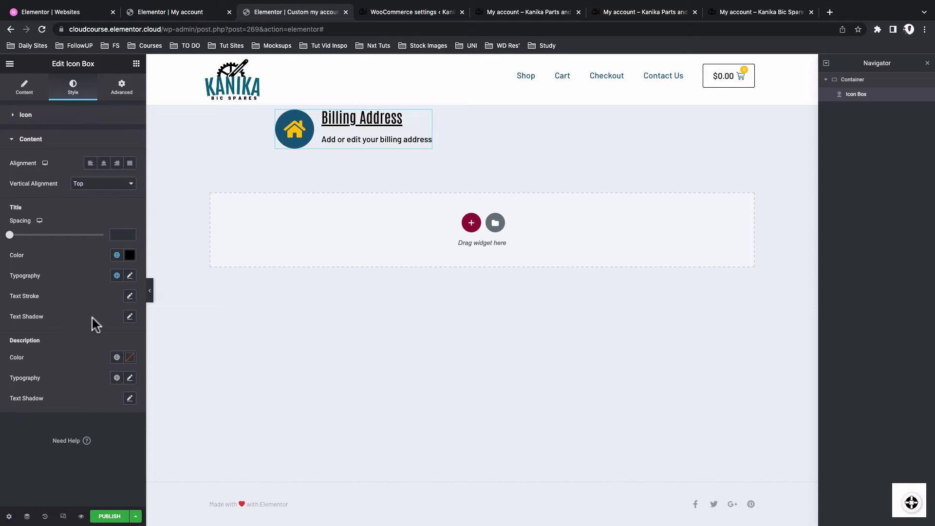
Set the icon box description's color to the global Main color and its typography to the global Body Text font.
{"action": "left_click", "coordinate": [116, 358]}
{"action": "left_click", "coordinate": [77, 425]}
{"action": "left_click", "coordinate": [117, 380]}
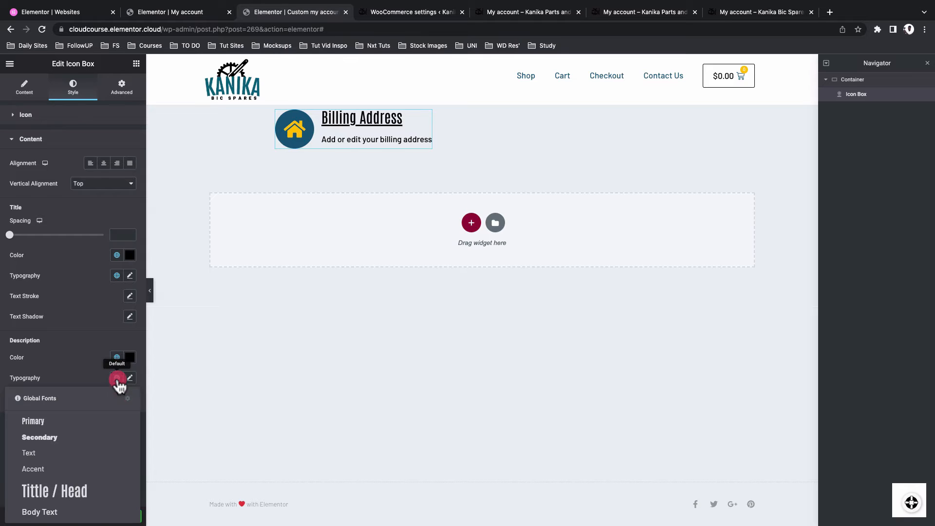
{"action": "left_click", "coordinate": [73, 511]}
Align the icon box content to the left with its vertical alignment at Top.
{"action": "left_click", "coordinate": [90, 165]}
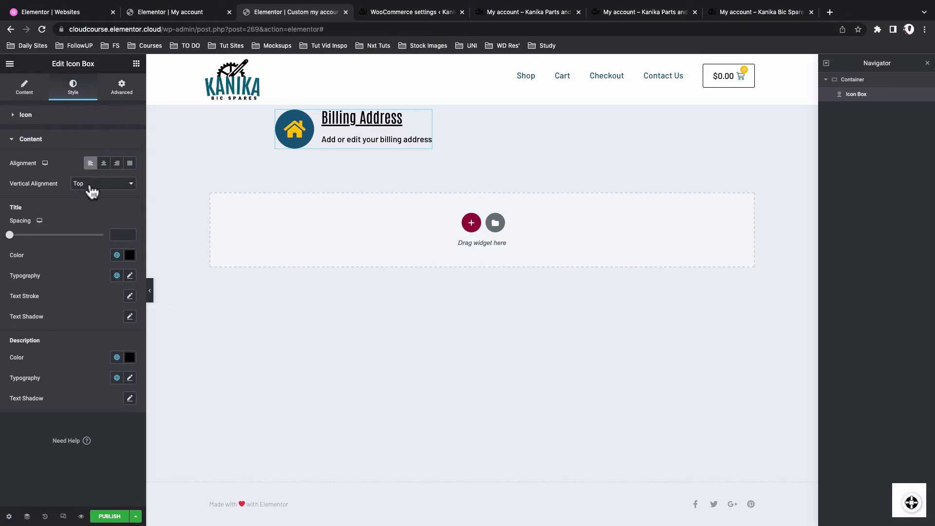
{"action": "left_click", "coordinate": [91, 186]}
{"action": "left_click", "coordinate": [92, 195]}
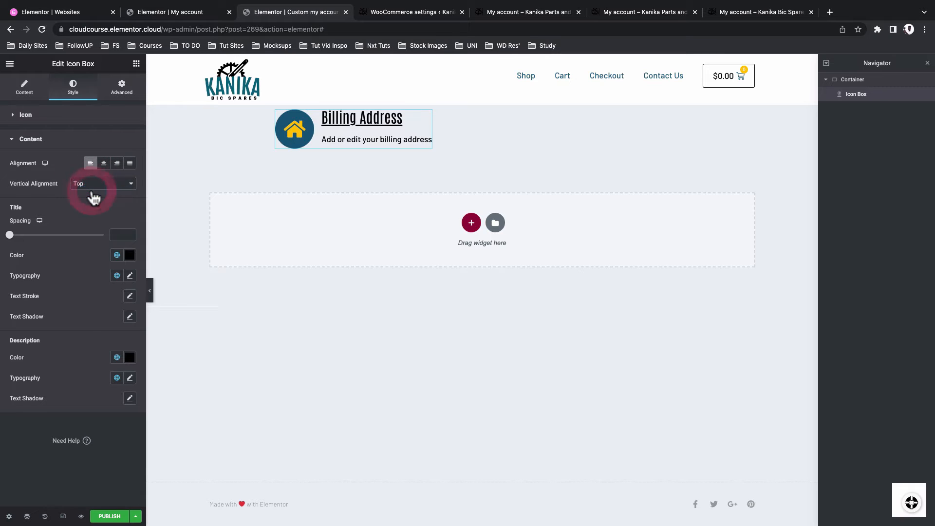
Unlink the icon box's padding values and set them to 20 px top and bottom and 30 px right and left.
{"action": "left_click", "coordinate": [122, 93]}
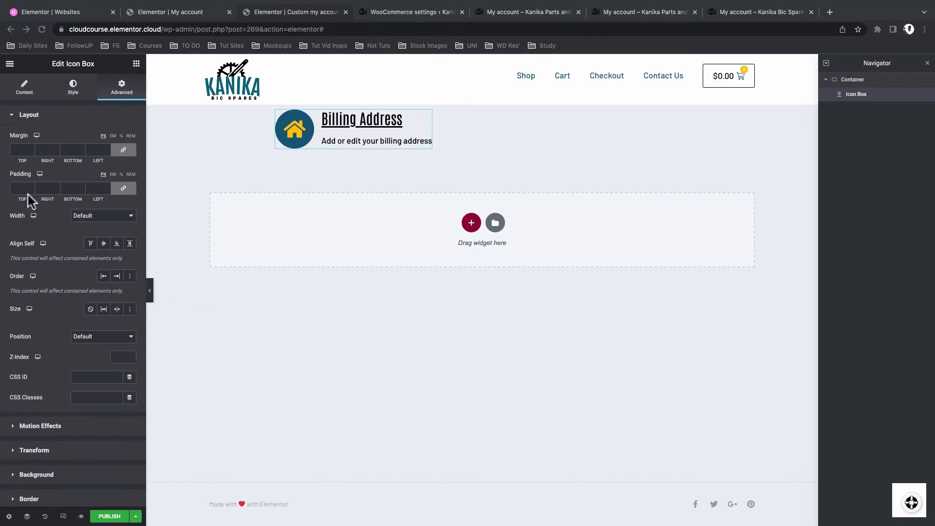
{"action": "left_click", "coordinate": [125, 188]}
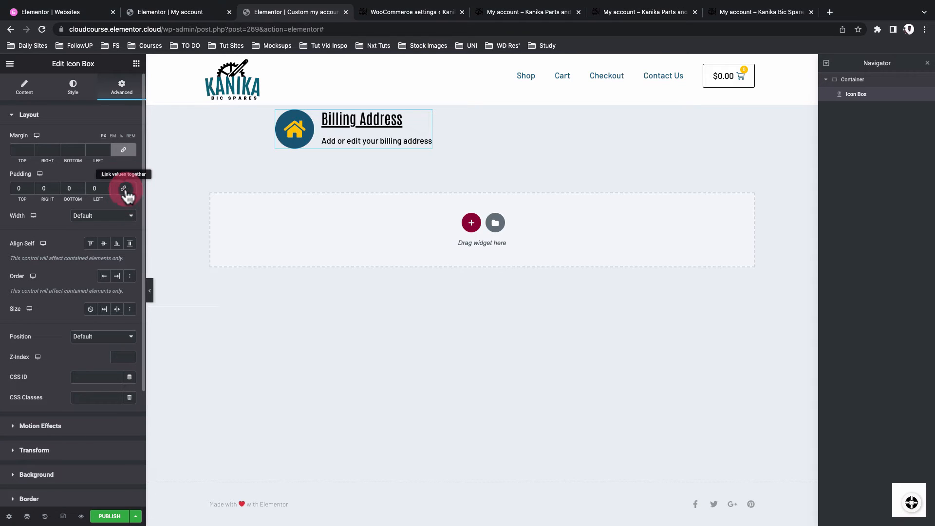
{"action": "left_click_drag", "start_coordinate": [23, 189], "coordinate": [9, 194]}
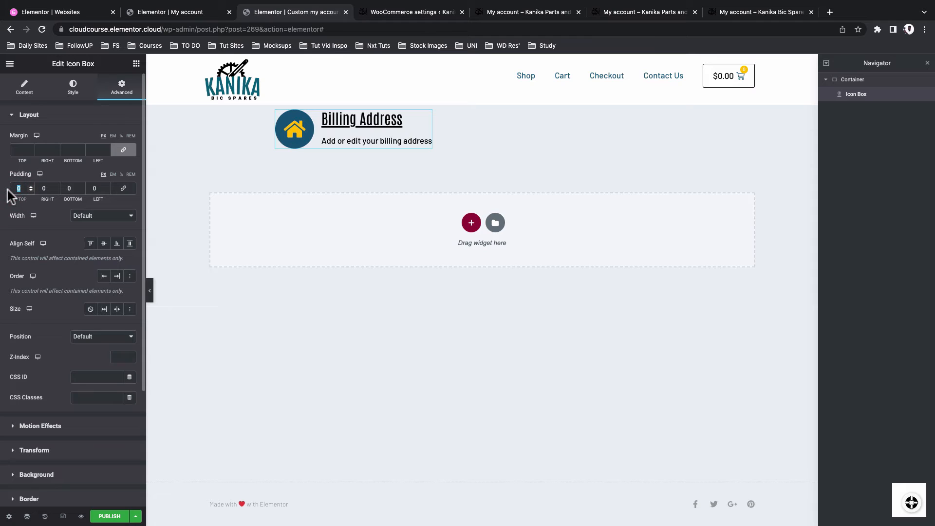
{"action": "type", "text": "20"}
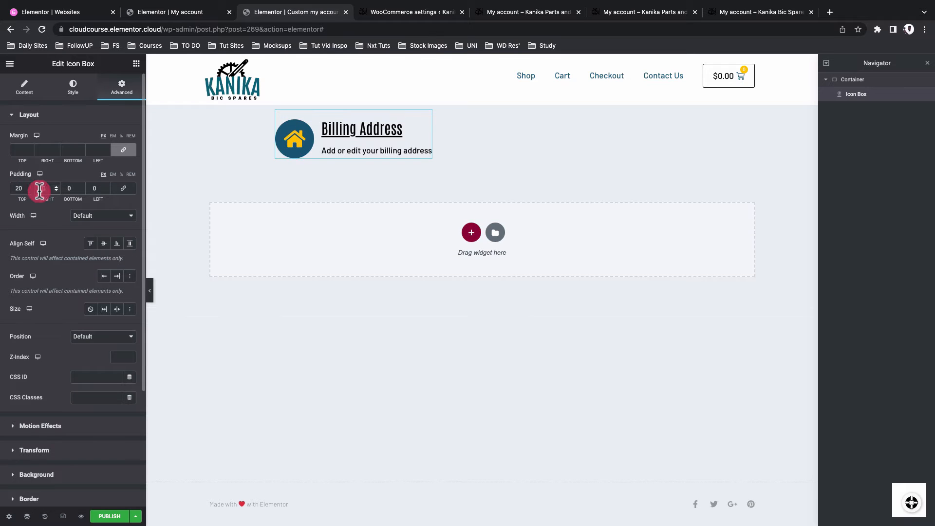
{"action": "left_click", "coordinate": [39, 190]}
{"action": "type", "text": "3"}
{"action": "left_click", "coordinate": [67, 189]}
{"action": "type", "text": "2"}
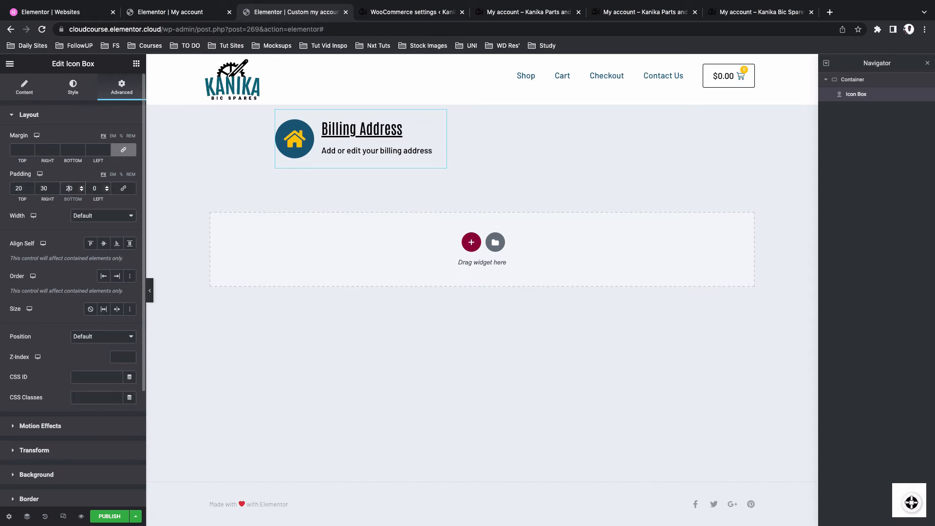
{"action": "left_click", "coordinate": [97, 190]}
{"action": "type", "text": "3"}
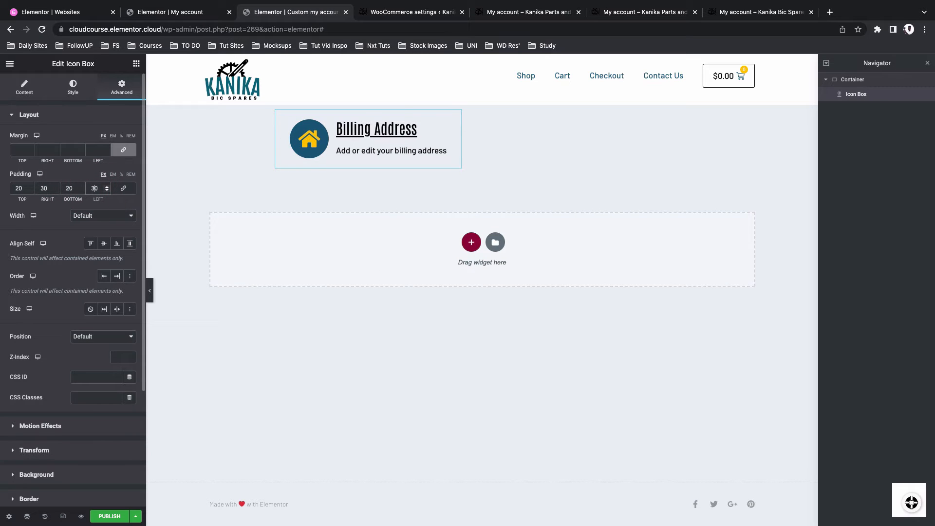
Give the Billing Address icon box a Classic background in white.
{"action": "scroll", "coordinate": [56, 358], "scroll_direction": "down", "scroll_amount": 2}
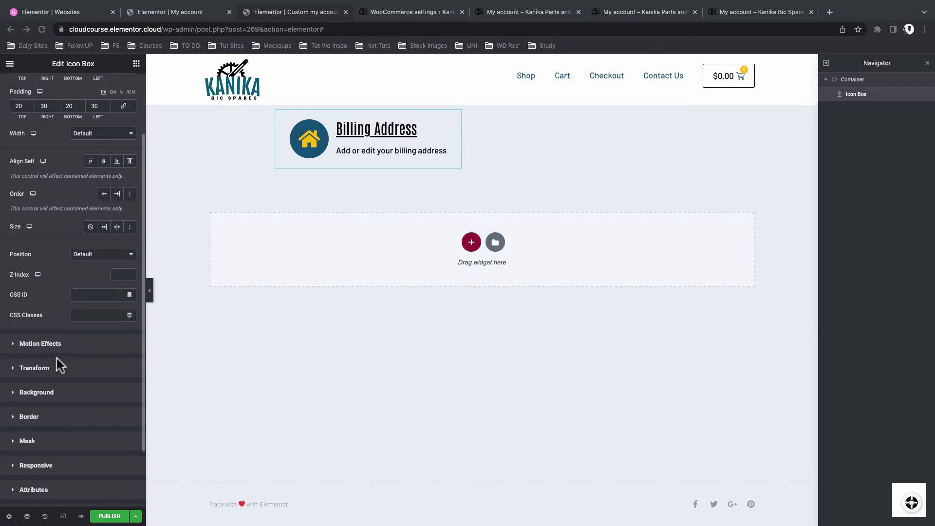
{"action": "left_click", "coordinate": [44, 392]}
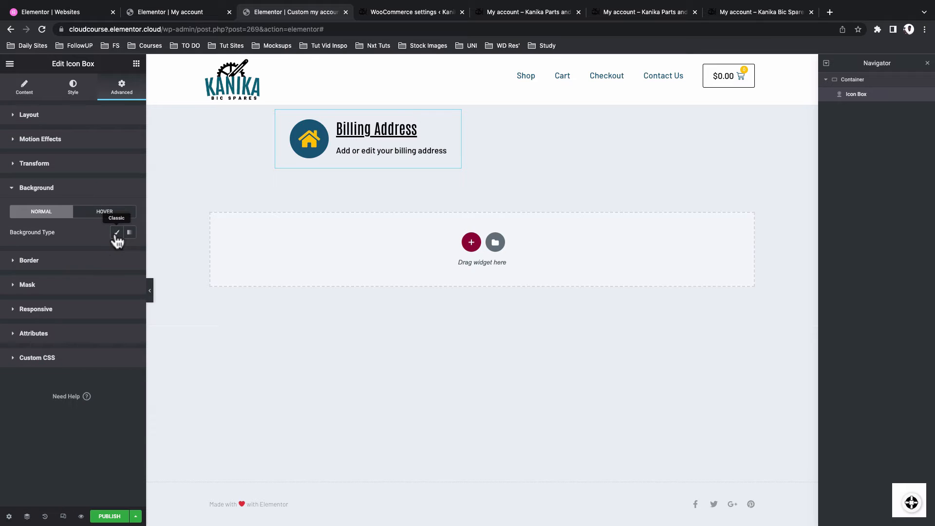
{"action": "left_click", "coordinate": [116, 233]}
{"action": "left_click", "coordinate": [129, 252]}
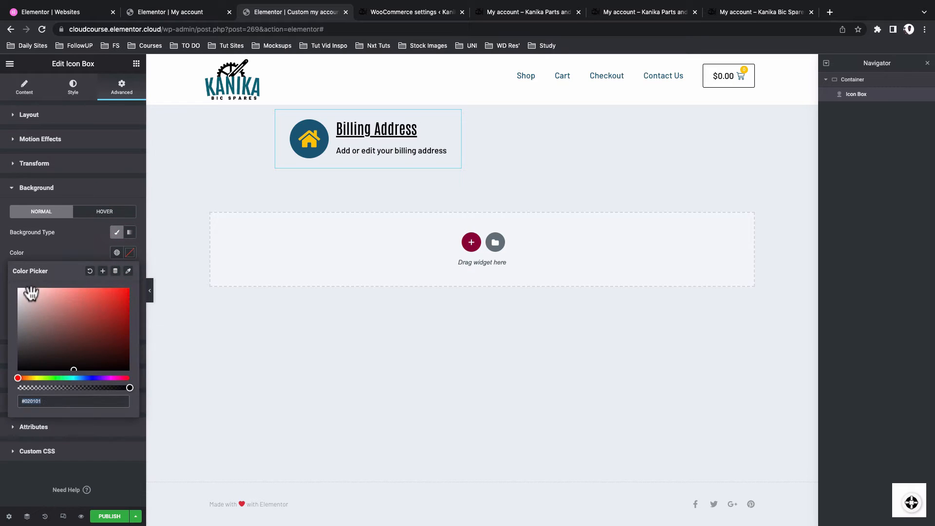
{"action": "left_click", "coordinate": [31, 293]}
{"action": "left_click", "coordinate": [455, 127]}
{"action": "right_click", "coordinate": [460, 121]}
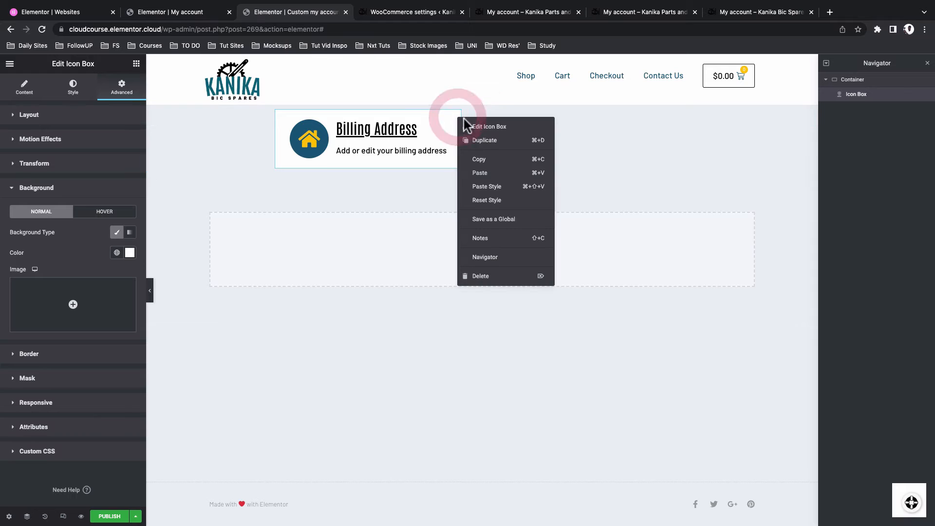
{"action": "left_click", "coordinate": [483, 141]}
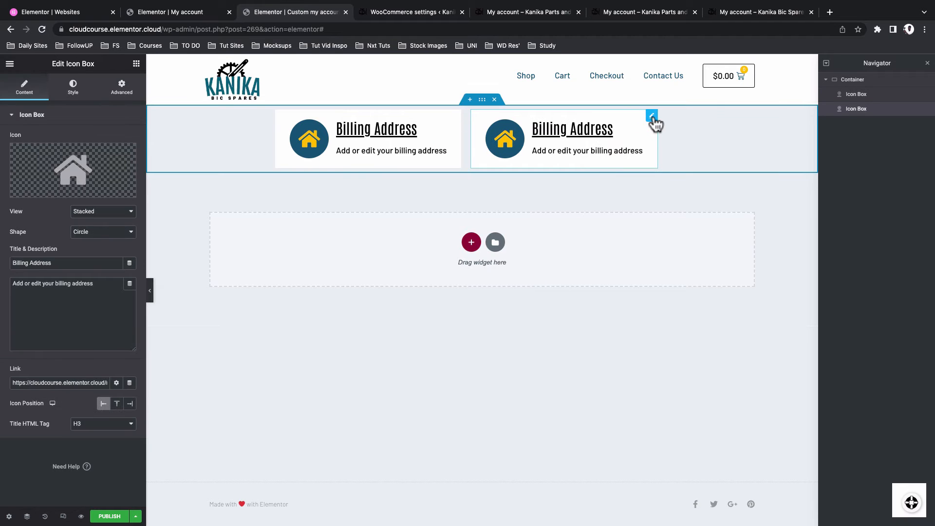
{"action": "key", "text": "super+9"}
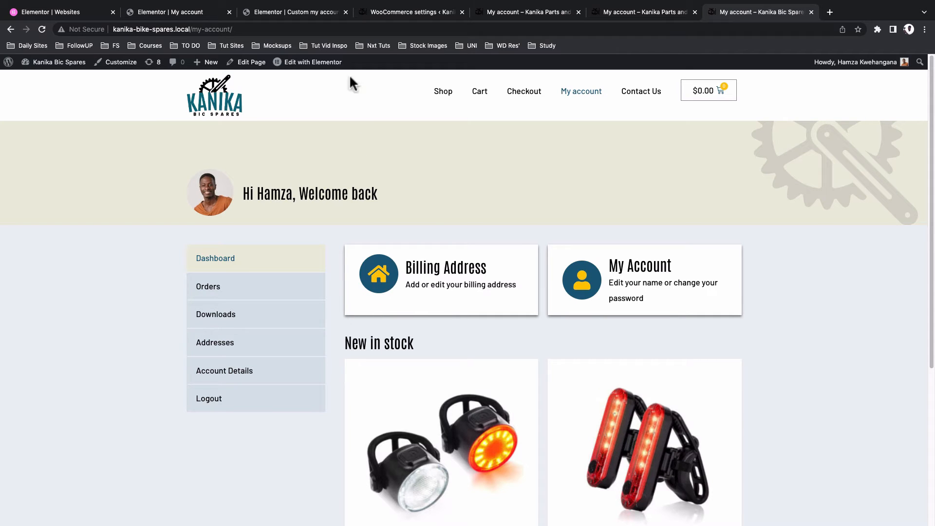
{"action": "left_click", "coordinate": [273, 11]}
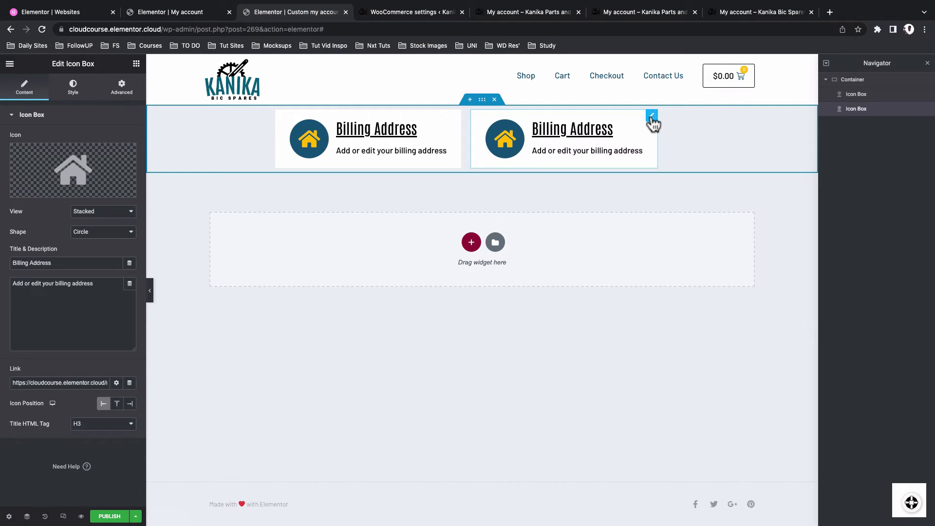
{"action": "right_click", "coordinate": [653, 125]}
{"action": "left_click", "coordinate": [672, 273]}
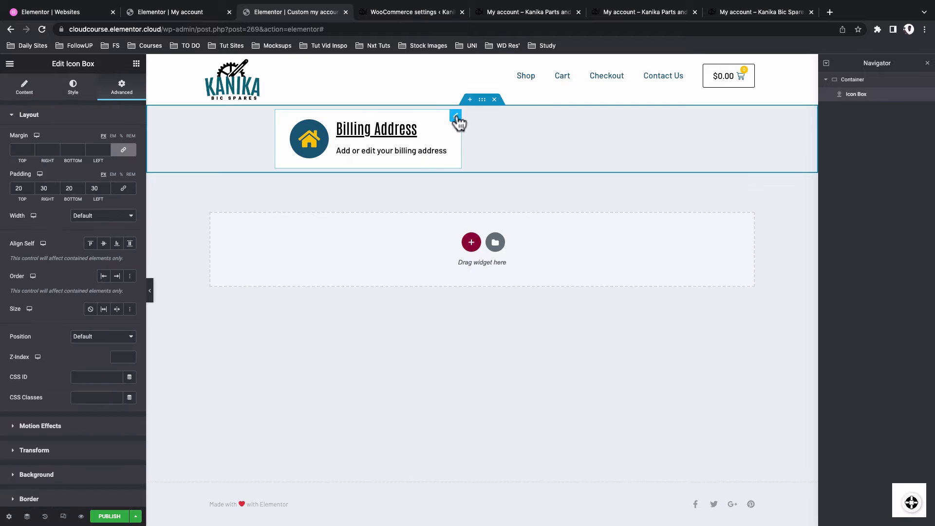
Add a box shadow to the Billing Address icon box with a vertical offset of 3 and a blur of 5.
{"action": "left_click", "coordinate": [456, 116]}
{"action": "scroll", "coordinate": [39, 424], "scroll_direction": "down", "scroll_amount": 2}
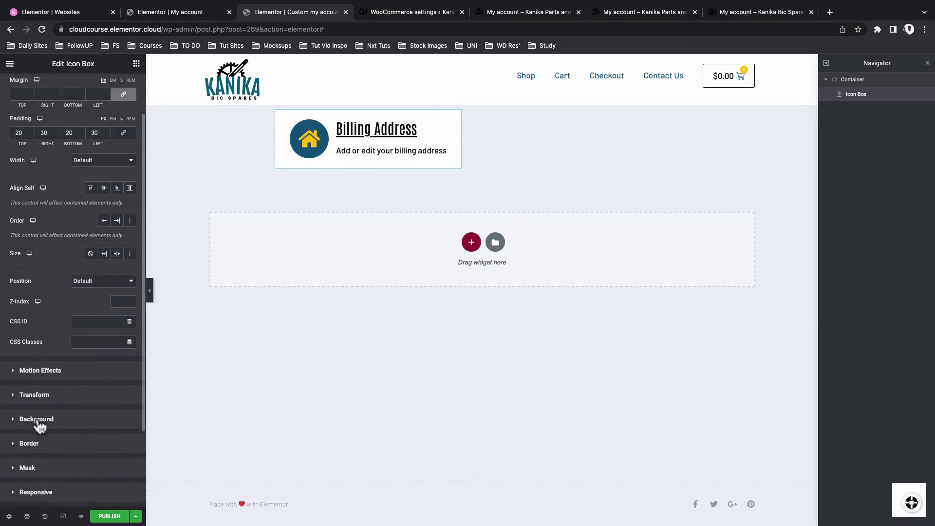
{"action": "scroll", "coordinate": [39, 425], "scroll_direction": "down", "scroll_amount": 2}
{"action": "left_click", "coordinate": [36, 388]}
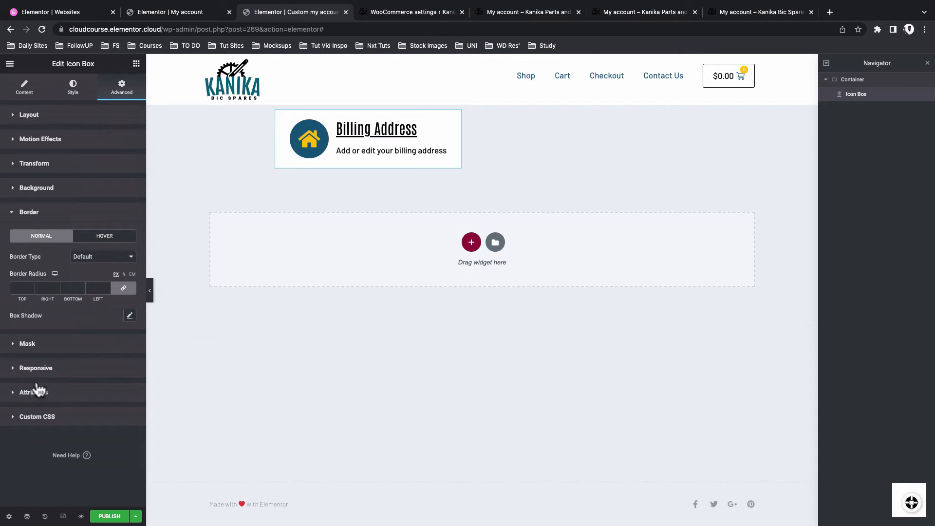
{"action": "left_click", "coordinate": [129, 315]}
{"action": "type", "text": "3"}
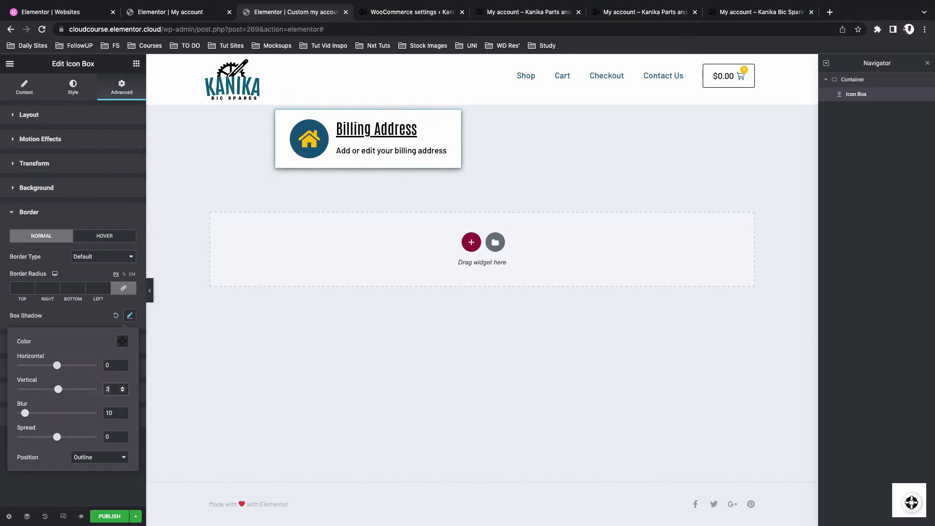
{"action": "left_click_drag", "start_coordinate": [116, 414], "coordinate": [78, 416]}
{"action": "type", "text": "5"}
{"action": "left_click", "coordinate": [91, 460]}
{"action": "left_click", "coordinate": [495, 157]}
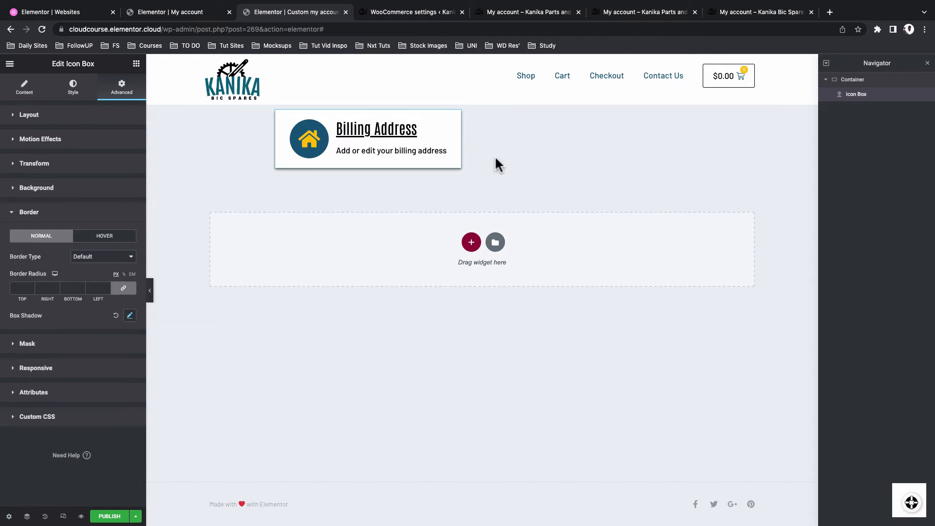
Duplicate the Billing Address icon box and change the copy's icon to the outlined user icon.
{"action": "right_click", "coordinate": [455, 117]}
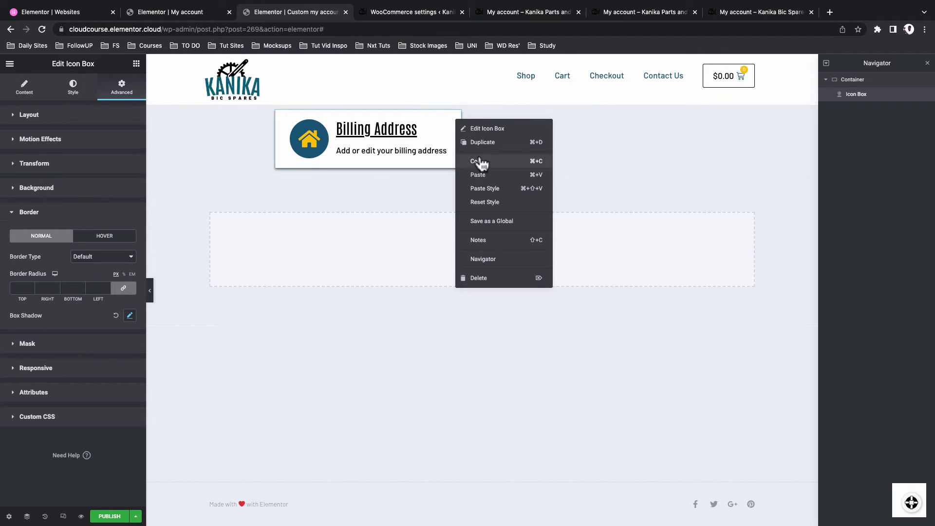
{"action": "left_click", "coordinate": [482, 142]}
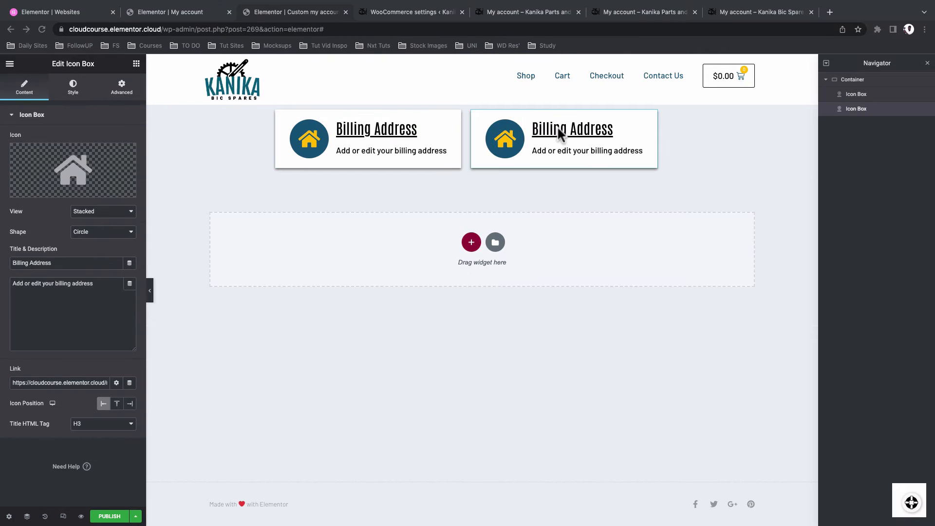
{"action": "left_click", "coordinate": [36, 161]}
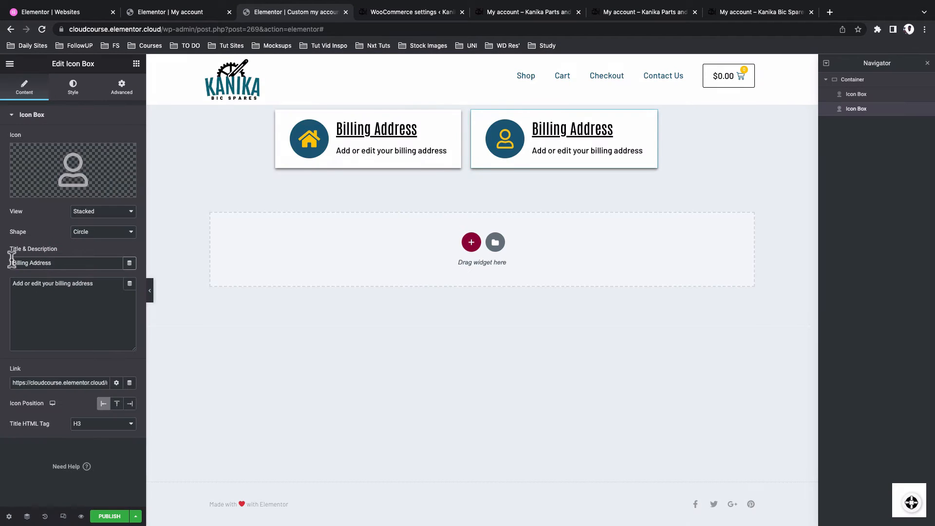
Title the duplicated icon box "My Account" and set its description to "Edit your name or change your password".
{"action": "left_click_drag", "start_coordinate": [52, 263], "coordinate": [8, 263]}
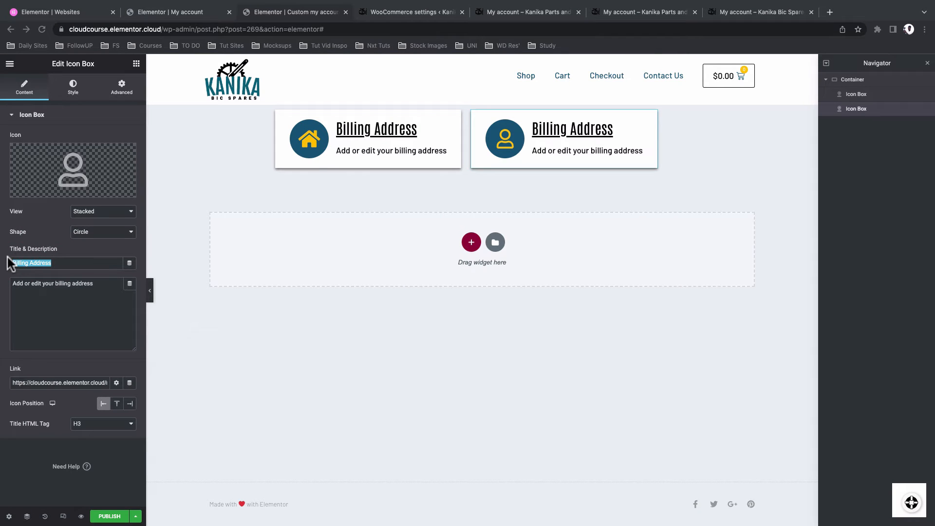
{"action": "type", "text": "My Account"}
{"action": "triple_click", "coordinate": [54, 287]}
{"action": "type", "text": "Edit your na"}
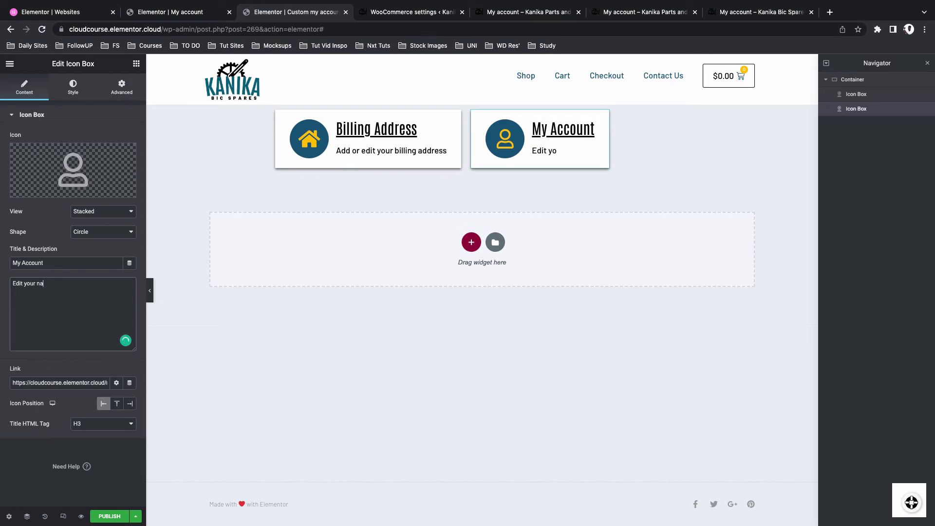
{"action": "type", "text": "me or change "}
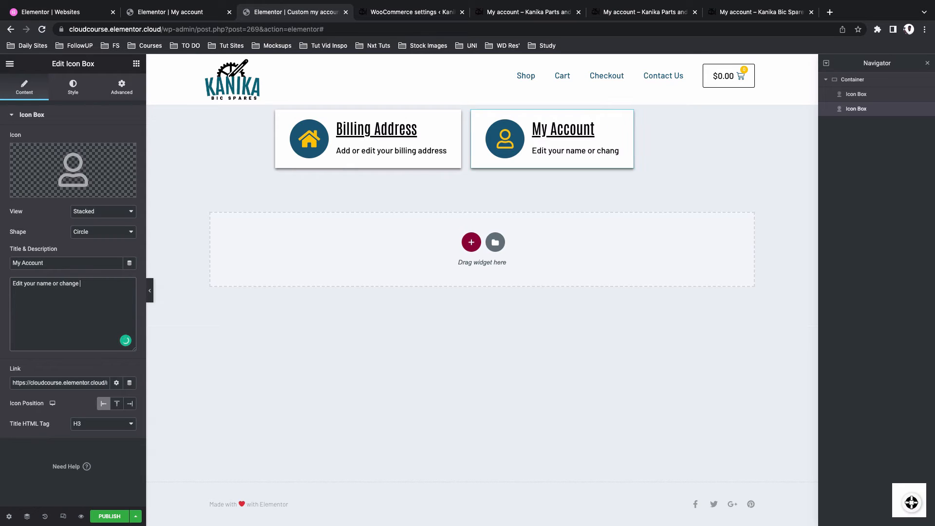
{"action": "type", "text": "your password"}
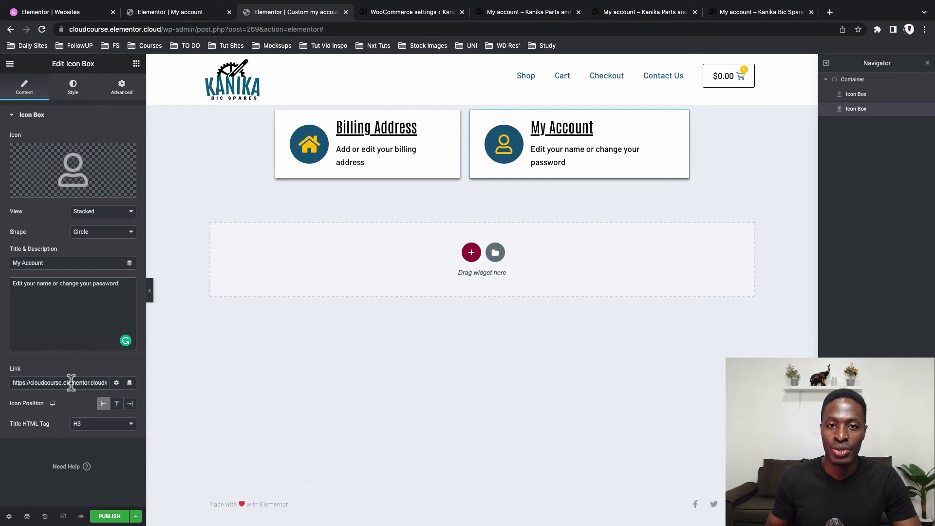
Copy the Edit account endpoint, edit-account, from the WooCommerce advanced settings.
{"action": "left_click", "coordinate": [409, 12]}
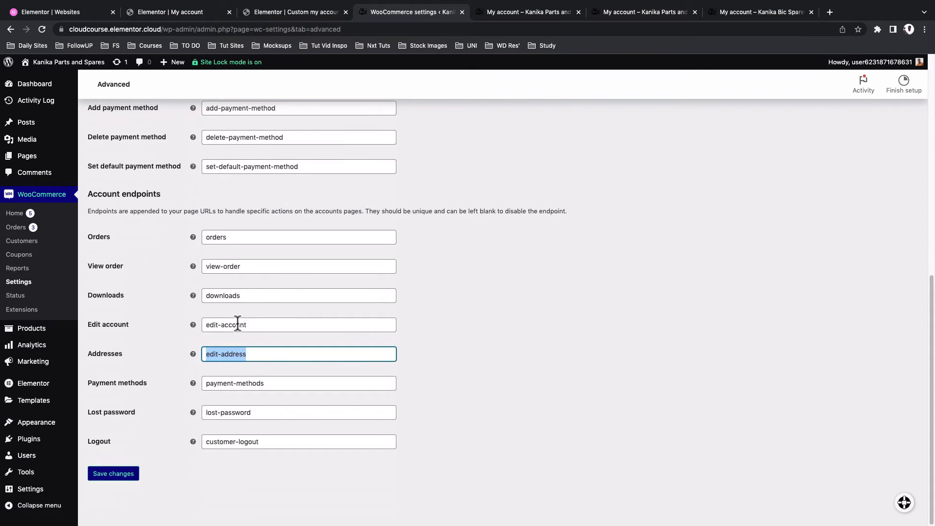
{"action": "triple_click", "coordinate": [238, 324]}
{"action": "key", "text": "ctrl+c"}
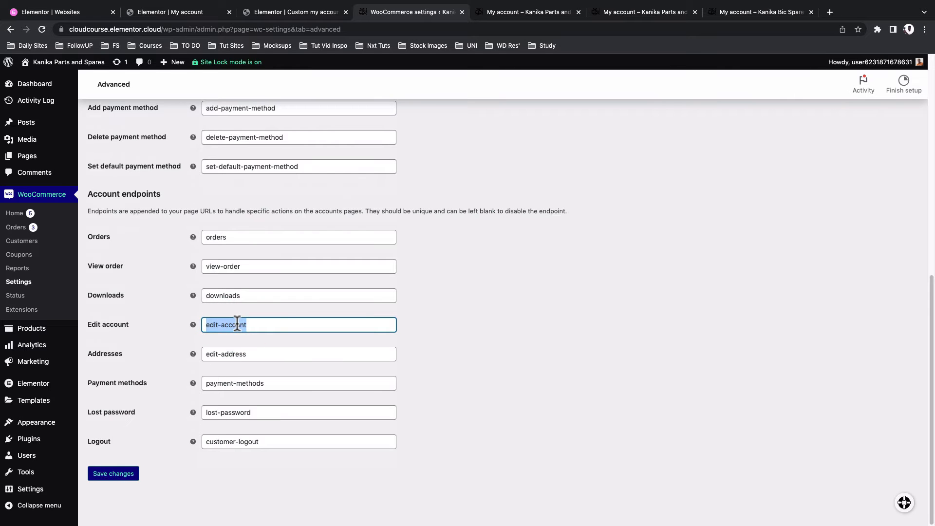
Return to the Elementor template and replace edit-address in the My Account icon box's link with the copied edit-account endpoint.
{"action": "left_click", "coordinate": [279, 14]}
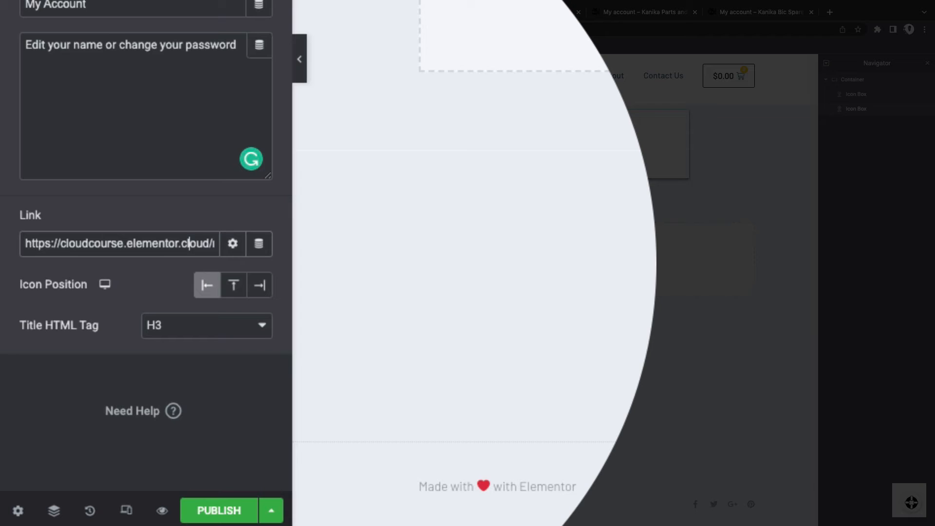
{"action": "key", "text": "Right"}
{"action": "key", "text": "Right"}
{"action": "key", "text": "Right"}
{"action": "key", "text": "Right"}
{"action": "key", "text": "Right"}
{"action": "key", "text": "Right"}
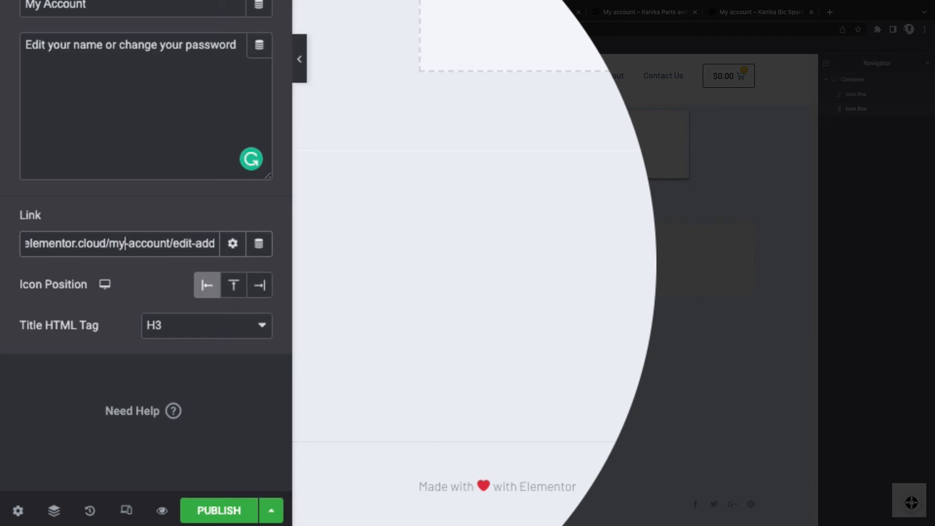
{"action": "key", "text": "Right"}
{"action": "key", "text": "Right"}
{"action": "key", "text": "Right"}
{"action": "key", "text": "Right"}
{"action": "key", "text": "Right"}
{"action": "key", "text": "Right"}
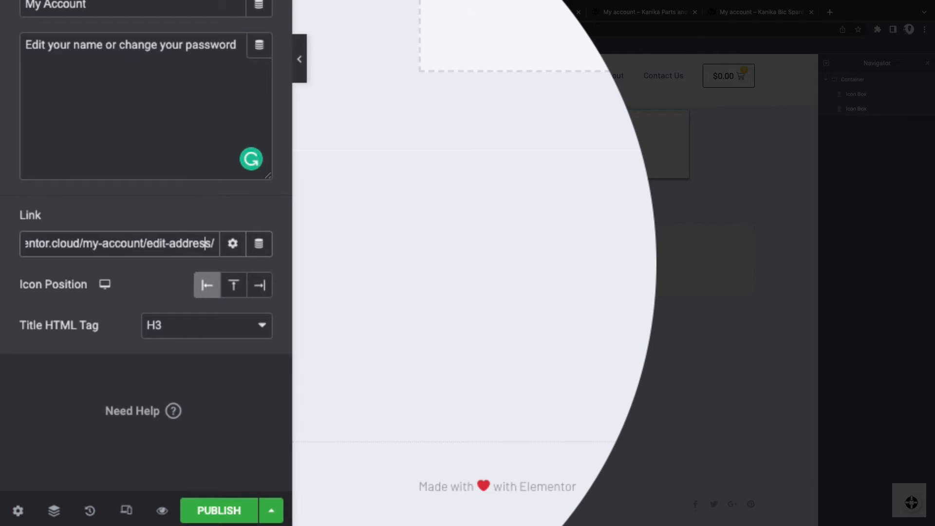
{"action": "key", "text": "shift+Left"}
{"action": "key", "text": "shift+Left"}
{"action": "key", "text": "shift+Left"}
{"action": "key", "text": "shift+Left"}
{"action": "key", "text": "shift+Left"}
{"action": "key", "text": "shift+Left"}
{"action": "key", "text": "shift+Left"}
{"action": "key", "text": "shift+Left"}
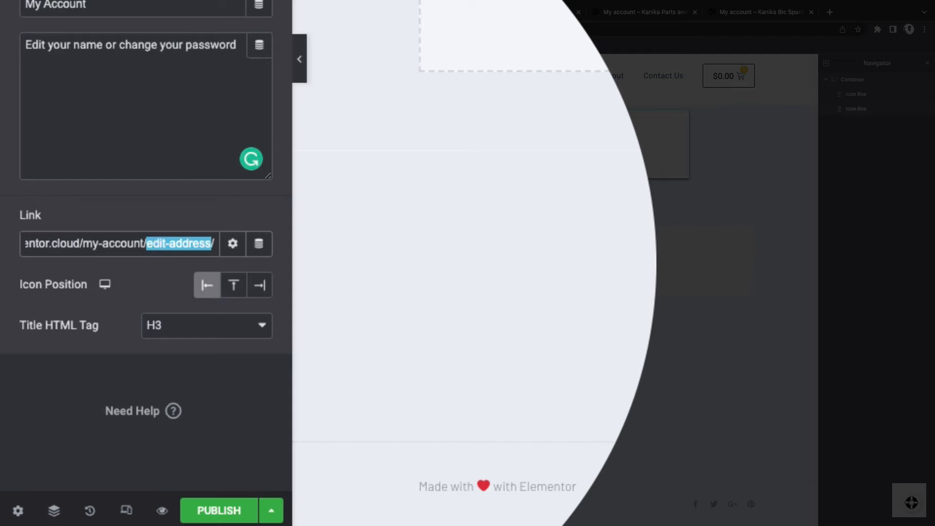
{"action": "key", "text": "ctrl+v"}
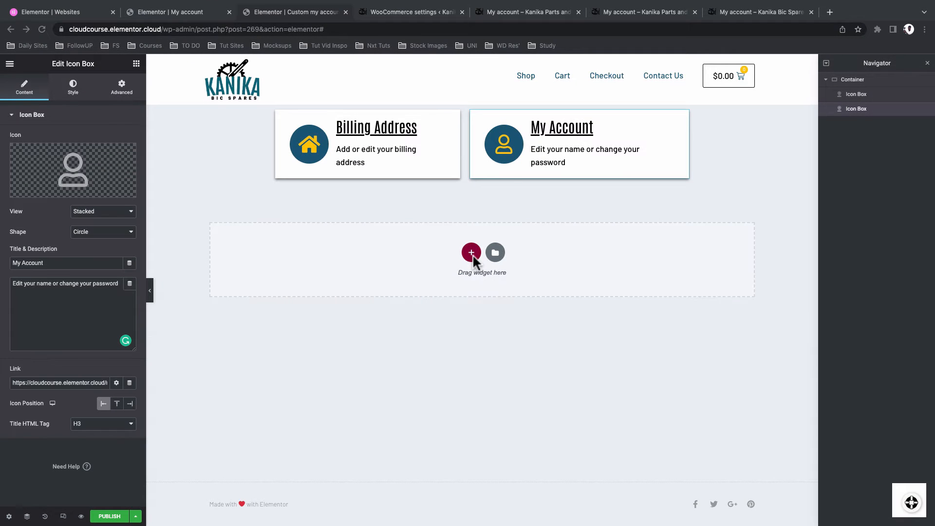
Add a new single-column container below the icon boxes and set its boxed width to 850 px.
{"action": "left_click", "coordinate": [472, 253]}
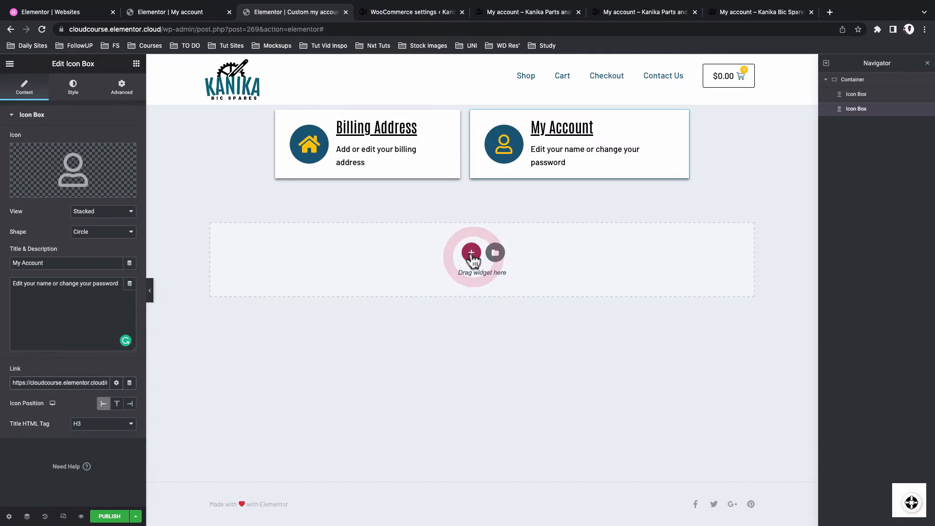
{"action": "left_click", "coordinate": [349, 275]}
{"action": "left_click", "coordinate": [350, 273]}
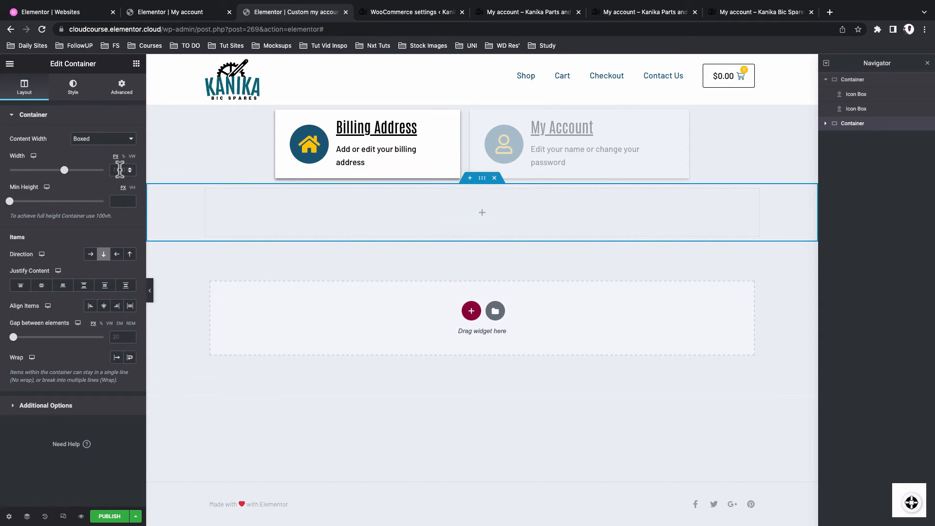
{"action": "left_click", "coordinate": [119, 169]}
{"action": "type", "text": "850"}
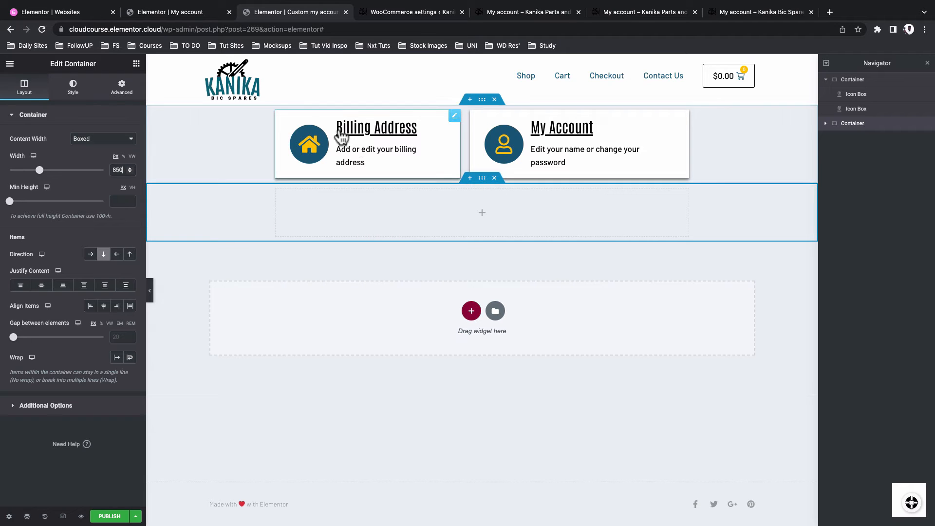
Unlink the new container's padding values and set 40 px at the top and 80 px at the bottom.
{"action": "left_click", "coordinate": [122, 87]}
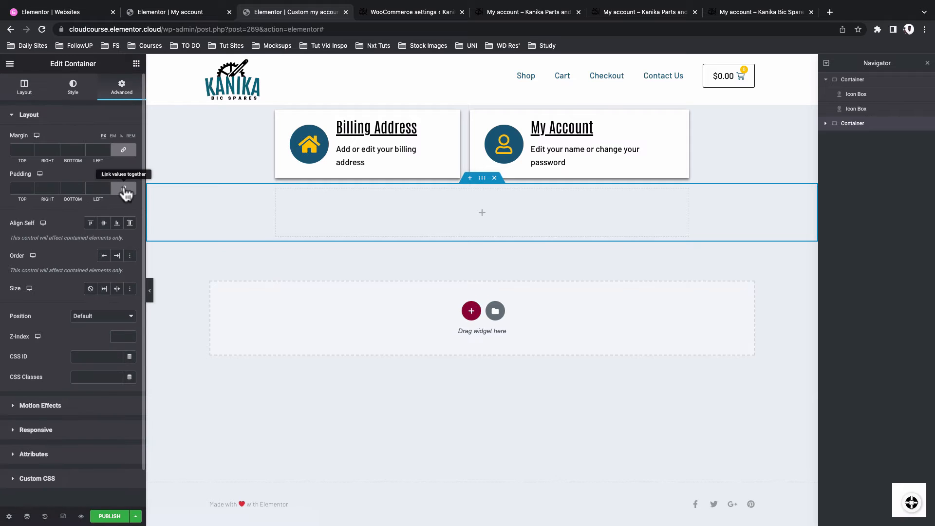
{"action": "left_click", "coordinate": [125, 190]}
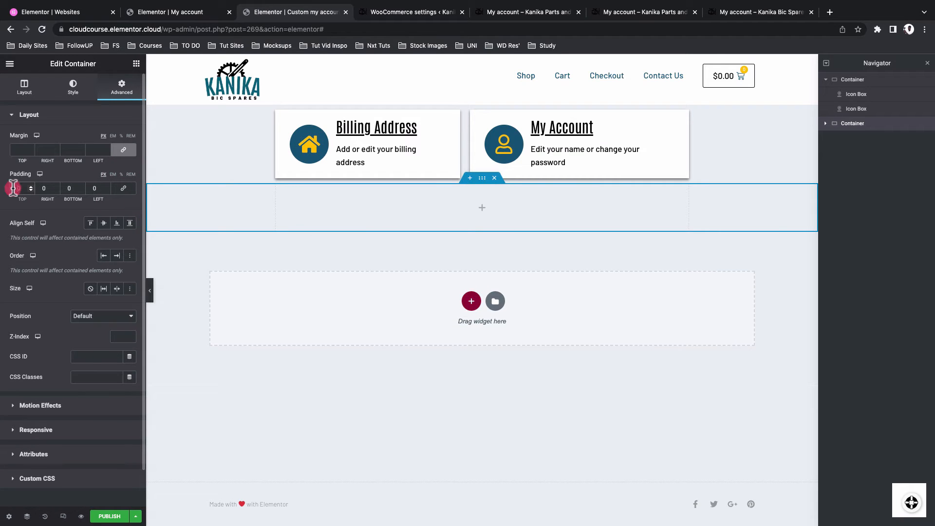
{"action": "left_click", "coordinate": [13, 188]}
{"action": "type", "text": "40"}
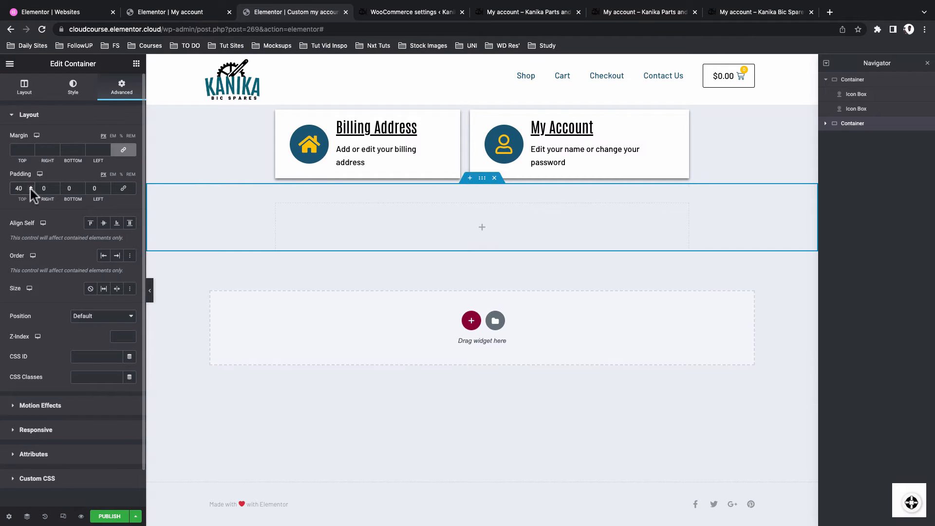
{"action": "left_click", "coordinate": [66, 188]}
{"action": "type", "text": "8"}
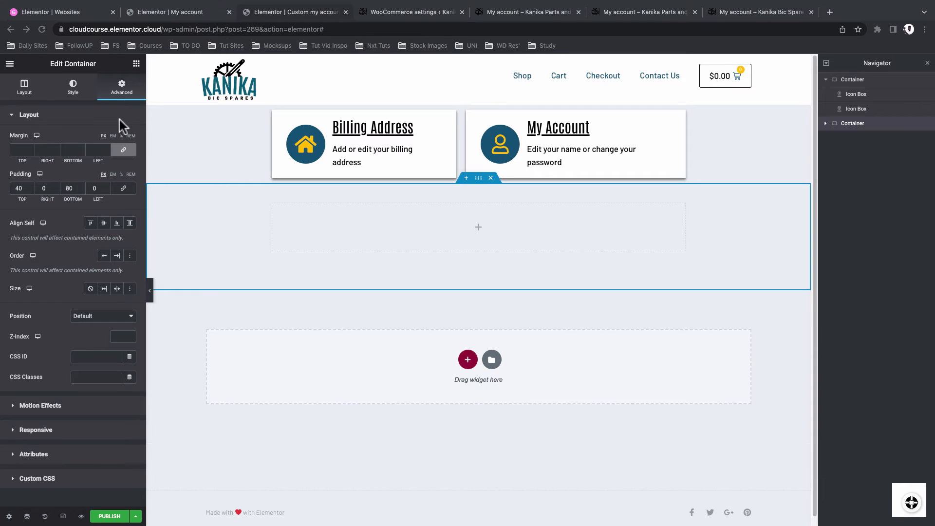
Add a Heading widget to the new container with the title "New in stock".
{"action": "left_click", "coordinate": [137, 64]}
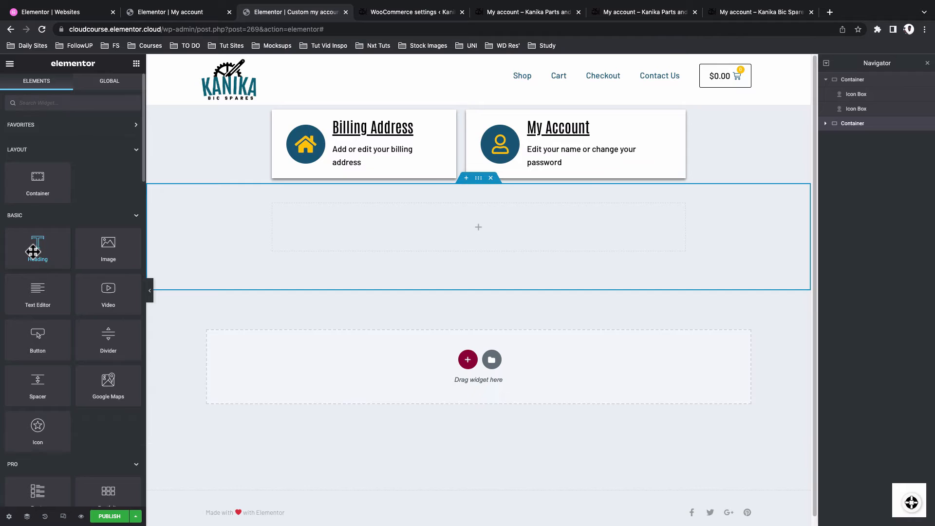
{"action": "left_click_drag", "start_coordinate": [33, 251], "coordinate": [351, 230]}
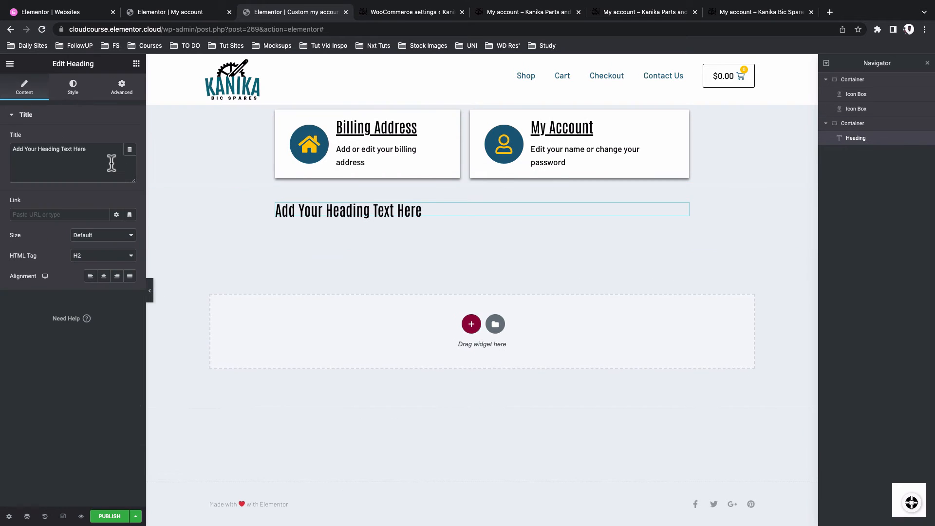
{"action": "triple_click", "coordinate": [74, 156]}
{"action": "type", "text": "Ne"}
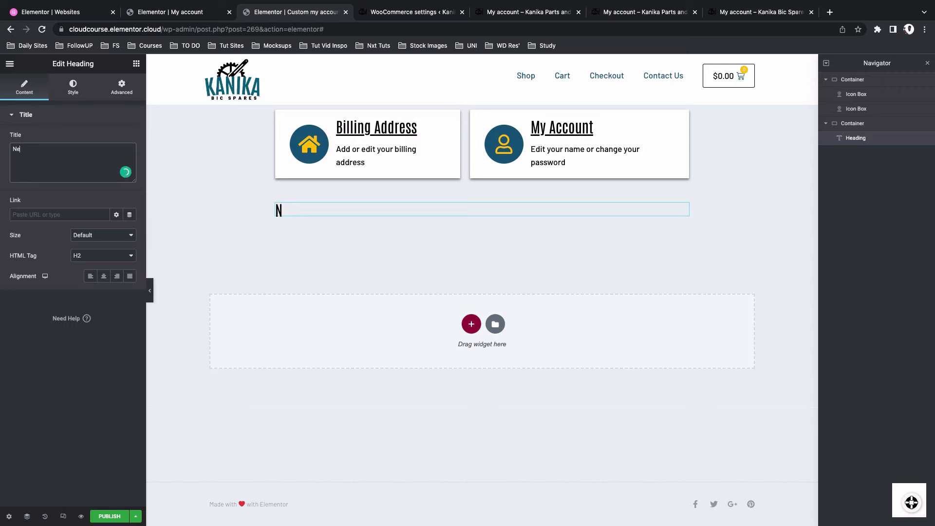
{"action": "type", "text": "w in stock"}
Add a Products widget below the "New in stock" heading with 2 columns, 1 row and pagination enabled.
{"action": "left_click", "coordinate": [136, 63]}
{"action": "left_click", "coordinate": [94, 99]}
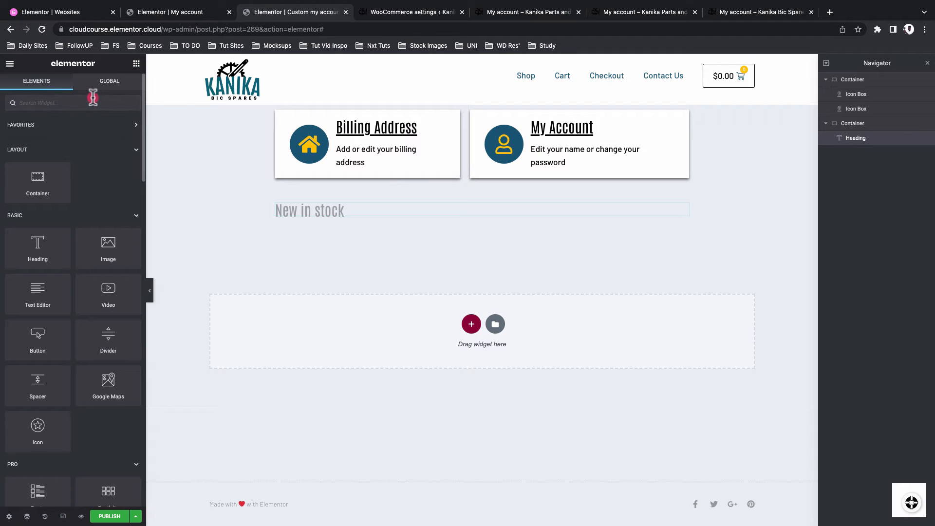
{"action": "scroll", "coordinate": [73, 292], "scroll_direction": "down", "scroll_amount": 20}
{"action": "left_click_drag", "start_coordinate": [37, 370], "coordinate": [375, 204]}
{"action": "left_click_drag", "start_coordinate": [127, 139], "coordinate": [95, 160]}
{"action": "type", "text": "2"}
{"action": "type", "text": "1"}
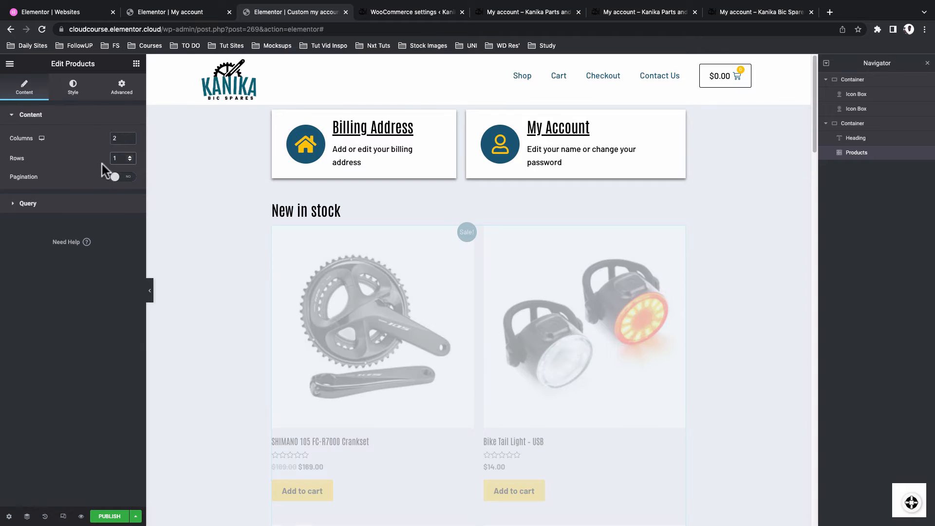
{"action": "left_click", "coordinate": [125, 177]}
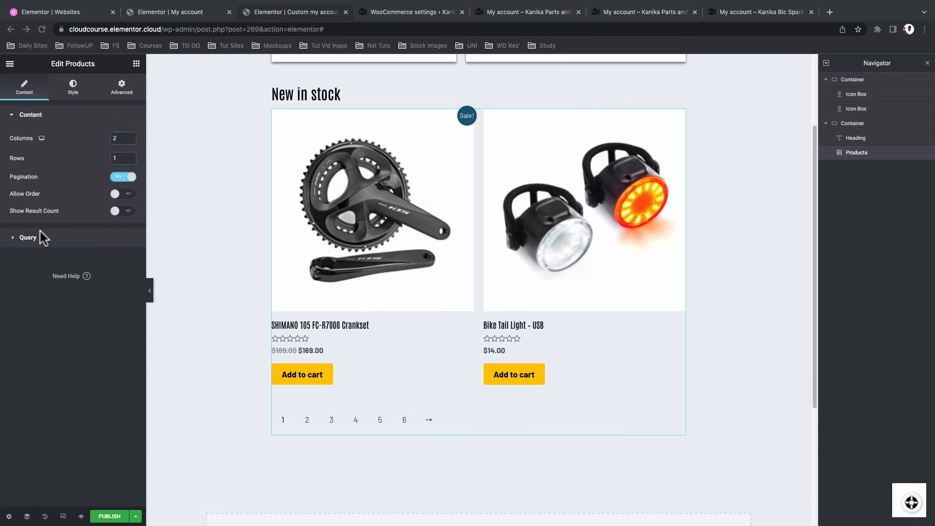
Apply a global typography to the Products widget's product titles and set the rating star color to the Accent global color.
{"action": "left_click", "coordinate": [55, 238]}
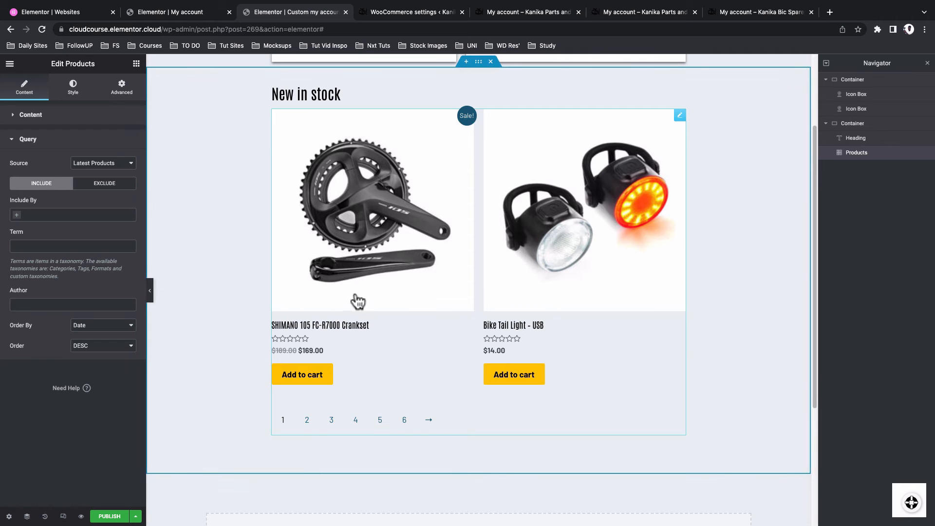
{"action": "scroll", "coordinate": [372, 292], "scroll_direction": "up", "scroll_amount": 3}
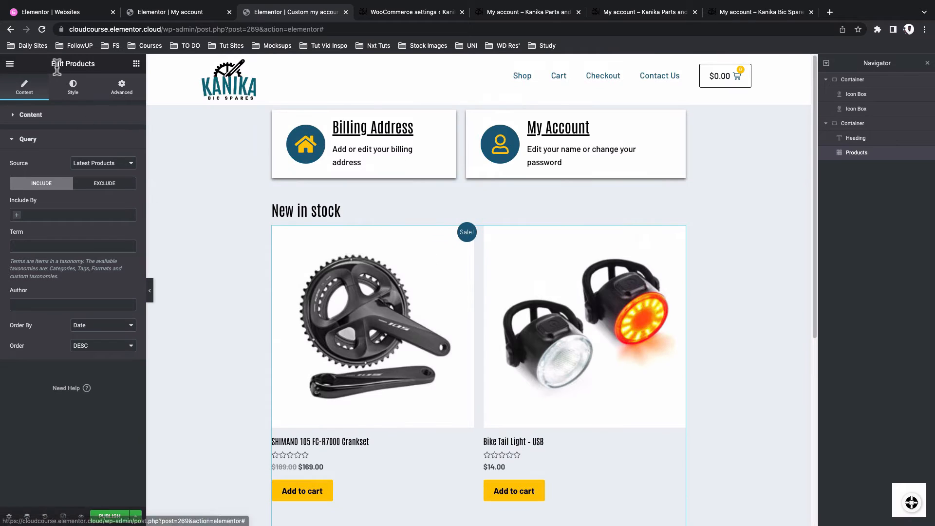
{"action": "left_click", "coordinate": [80, 87]}
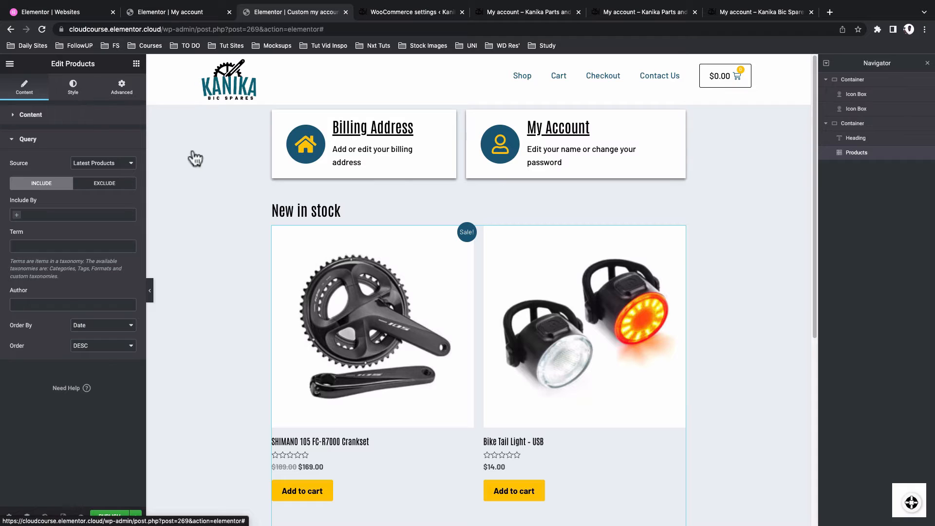
{"action": "scroll", "coordinate": [194, 255], "scroll_direction": "down", "scroll_amount": 3}
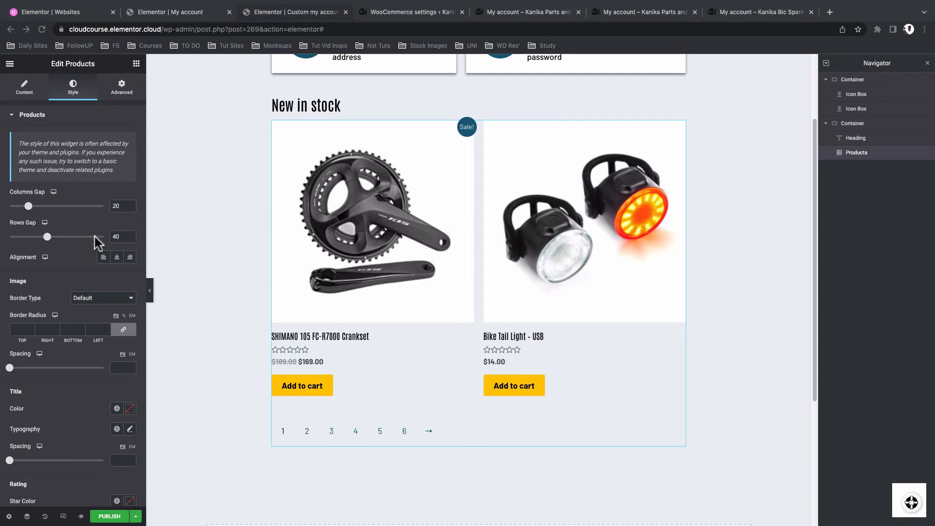
{"action": "scroll", "coordinate": [95, 237], "scroll_direction": "down", "scroll_amount": 2}
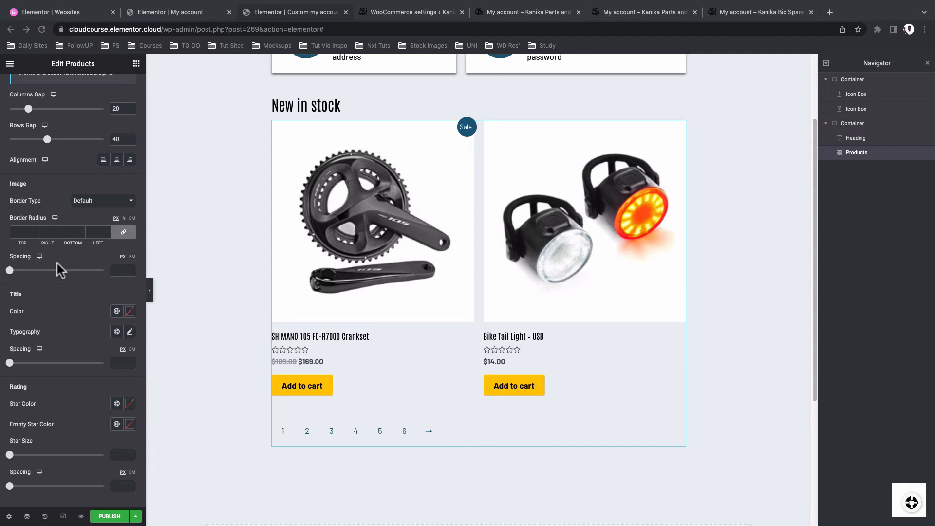
{"action": "scroll", "coordinate": [57, 264], "scroll_direction": "down", "scroll_amount": 1}
{"action": "scroll", "coordinate": [56, 260], "scroll_direction": "down", "scroll_amount": 2}
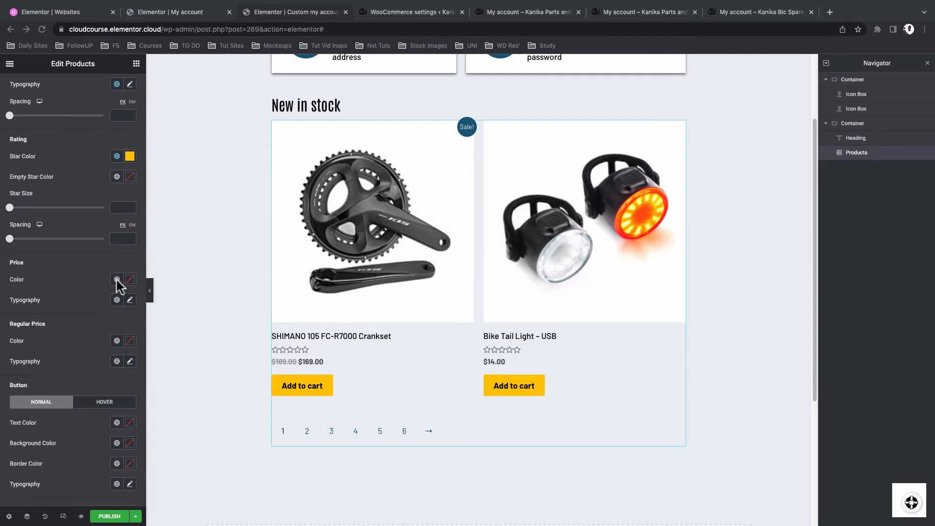
Set the product price color to the Secondary global color and apply a global typography to the price.
{"action": "left_click", "coordinate": [116, 279]}
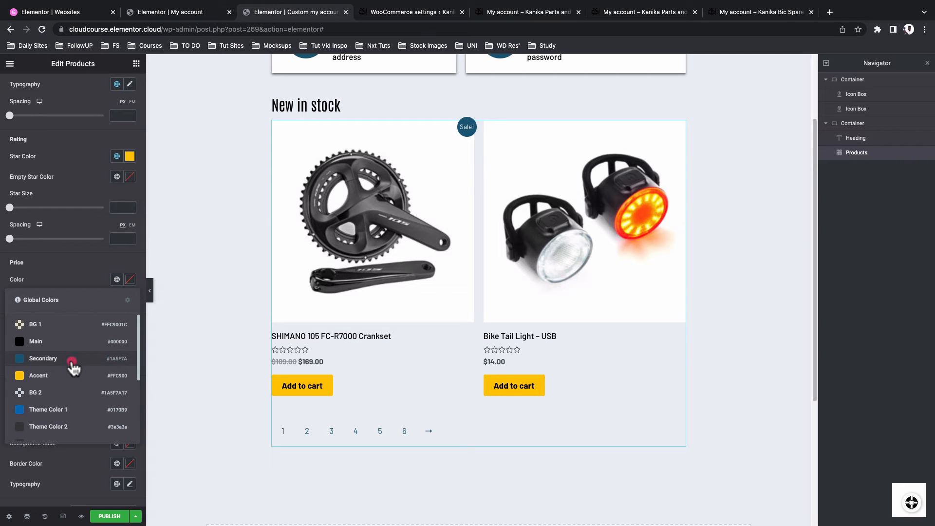
{"action": "left_click", "coordinate": [72, 363]}
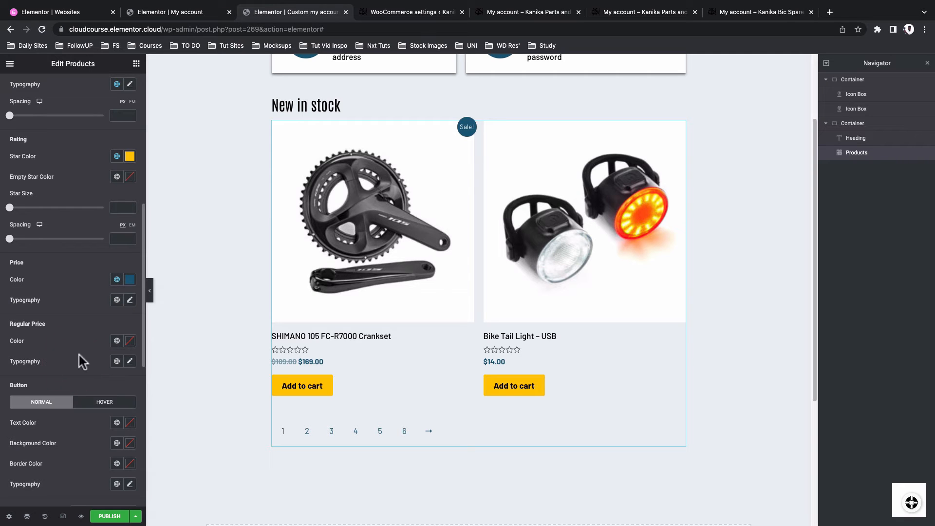
{"action": "left_click", "coordinate": [116, 300]}
{"action": "left_click", "coordinate": [77, 435]}
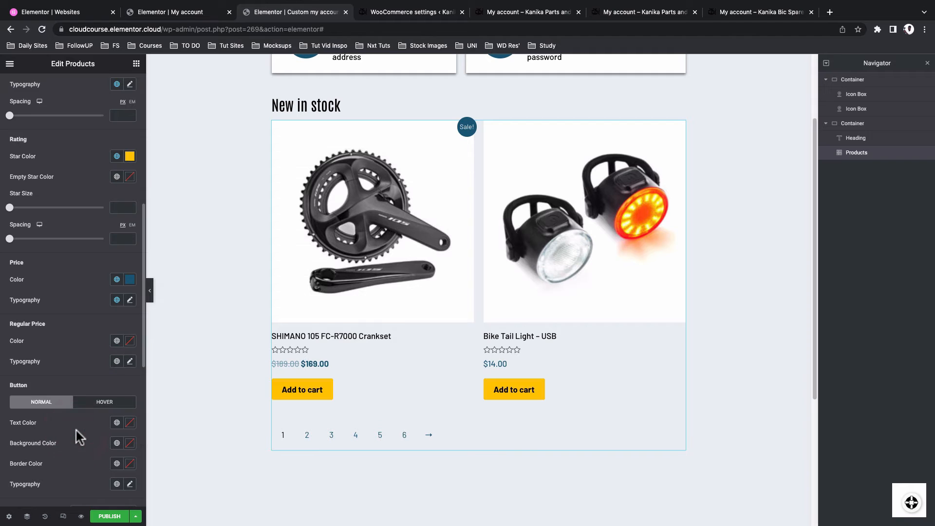
Give the product boxes 10 px padding on all sides and a #FFFFFF background color.
{"action": "scroll", "coordinate": [86, 372], "scroll_direction": "down", "scroll_amount": 1}
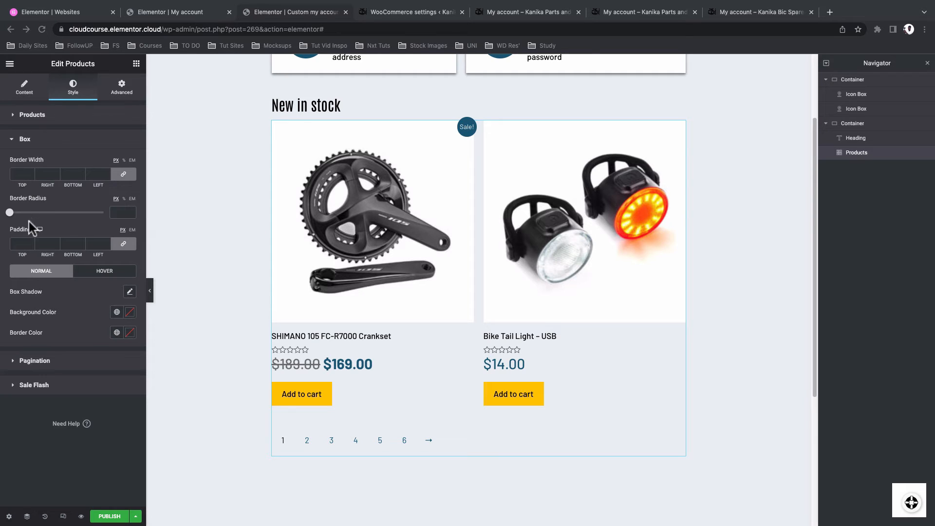
{"action": "type", "text": "10"}
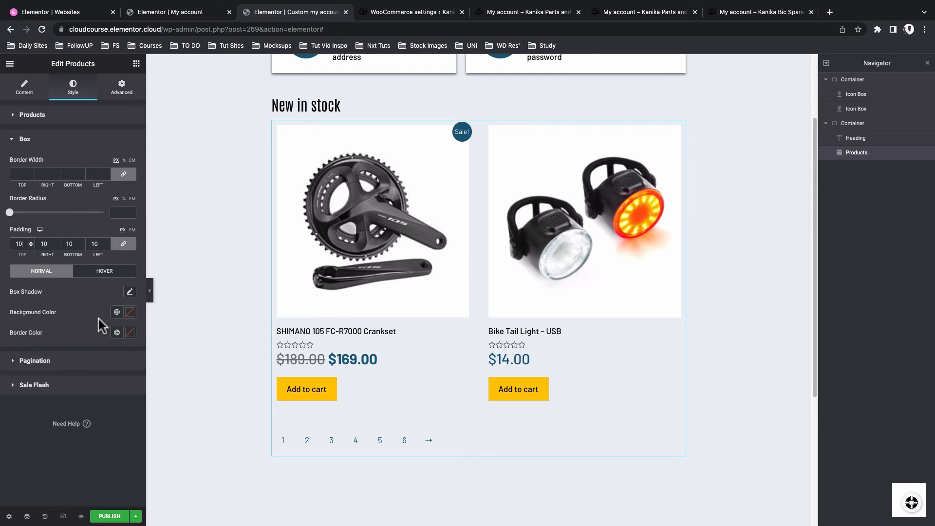
{"action": "left_click", "coordinate": [129, 315]}
{"action": "left_click_drag", "start_coordinate": [27, 356], "coordinate": [3, 345]}
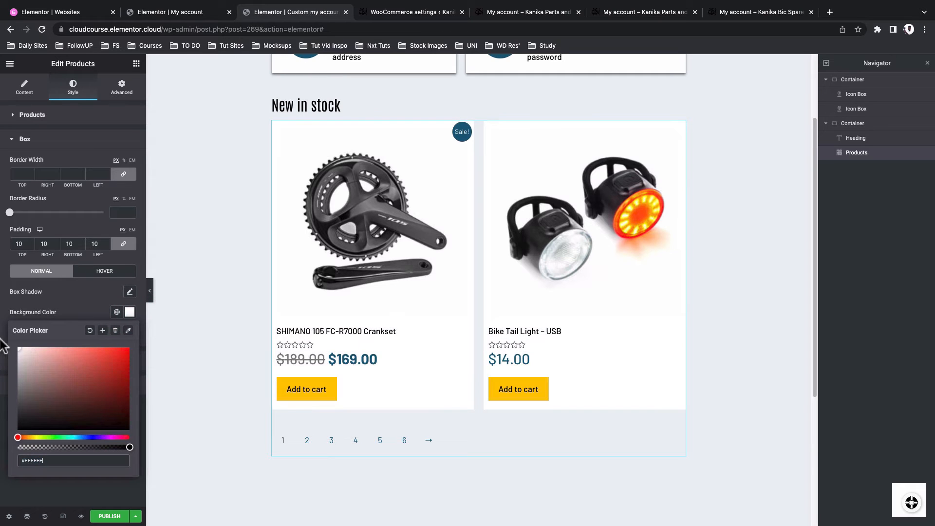
Set the text and background colors of the product pagination's hover state.
{"action": "left_click", "coordinate": [79, 307]}
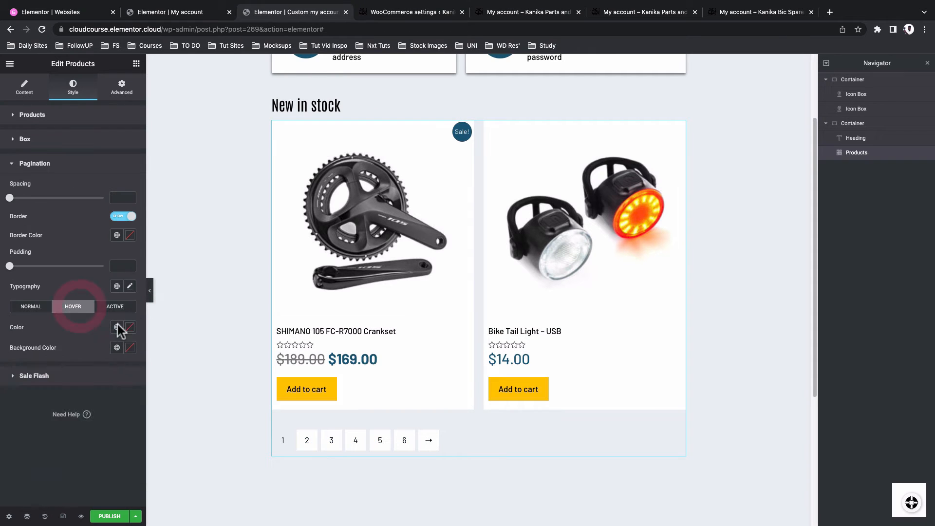
{"action": "left_click", "coordinate": [117, 327]}
{"action": "left_click", "coordinate": [48, 476]}
{"action": "left_click", "coordinate": [117, 348]}
{"action": "left_click", "coordinate": [71, 409]}
Set the pagination's active state to white text on the Secondary global background color.
{"action": "left_click", "coordinate": [115, 307]}
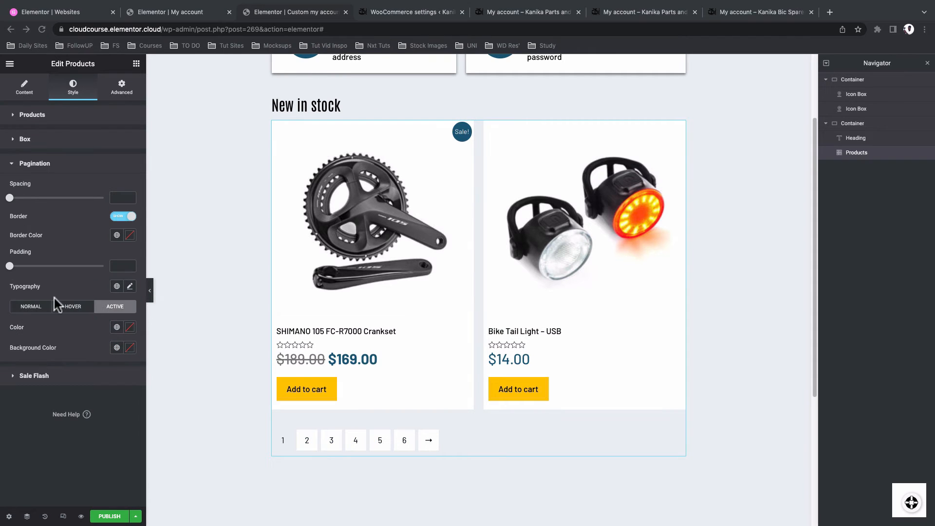
{"action": "left_click", "coordinate": [117, 327]}
{"action": "left_click", "coordinate": [49, 475]}
{"action": "left_click", "coordinate": [117, 348]}
{"action": "left_click", "coordinate": [49, 383]}
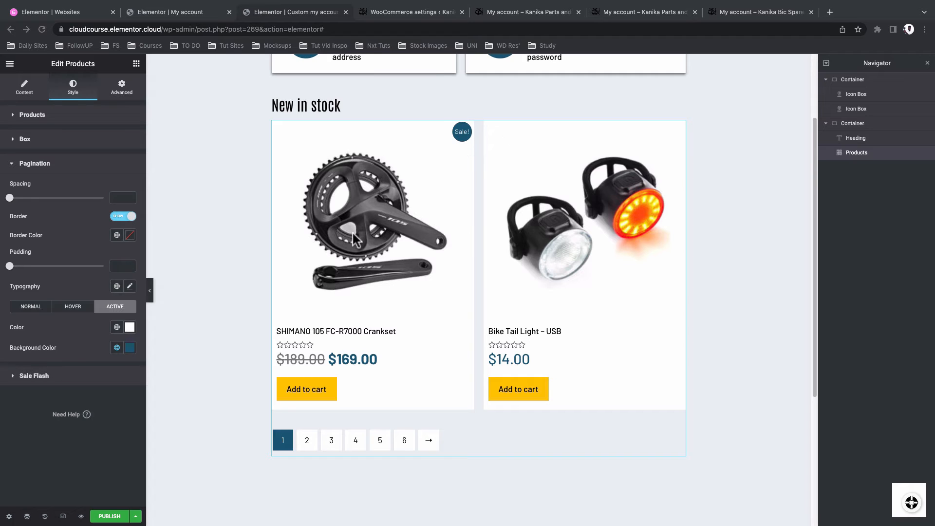
Hide the sale flash badge on the products and publish the dashboard template.
{"action": "left_click", "coordinate": [39, 376]}
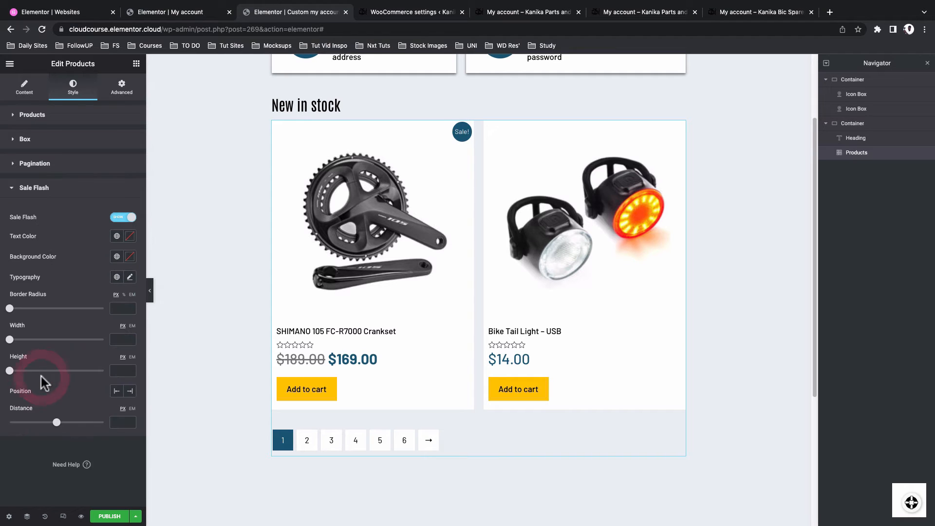
{"action": "left_click", "coordinate": [122, 217]}
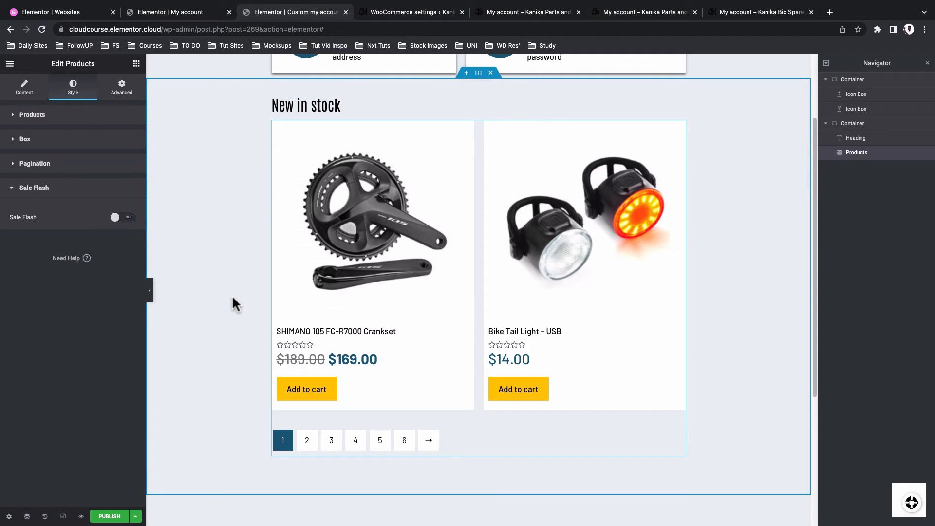
{"action": "scroll", "coordinate": [251, 356], "scroll_direction": "up", "scroll_amount": 3}
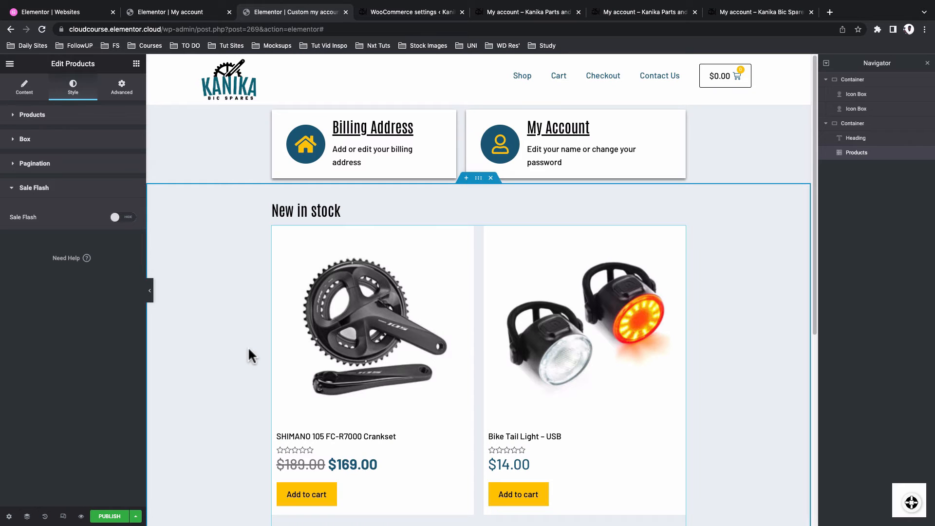
{"action": "scroll", "coordinate": [251, 356], "scroll_direction": "down", "scroll_amount": 2}
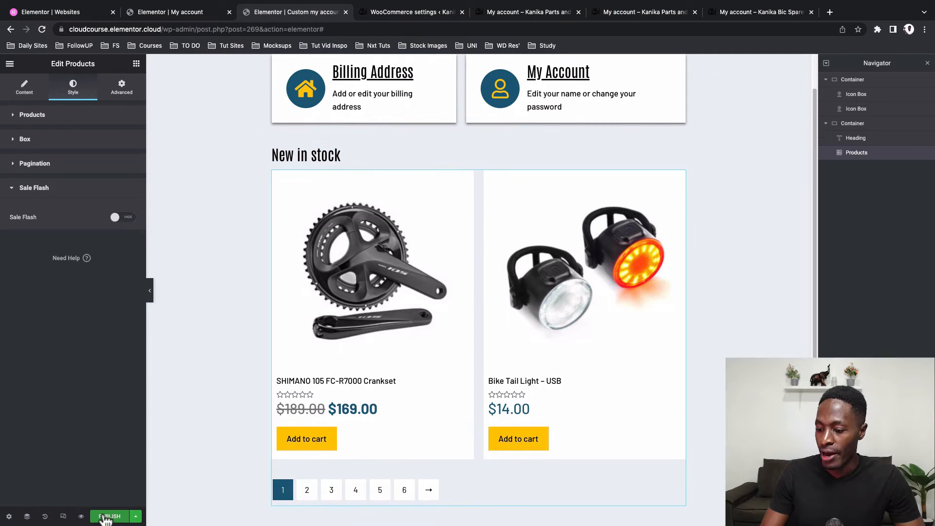
{"action": "left_click", "coordinate": [107, 516]}
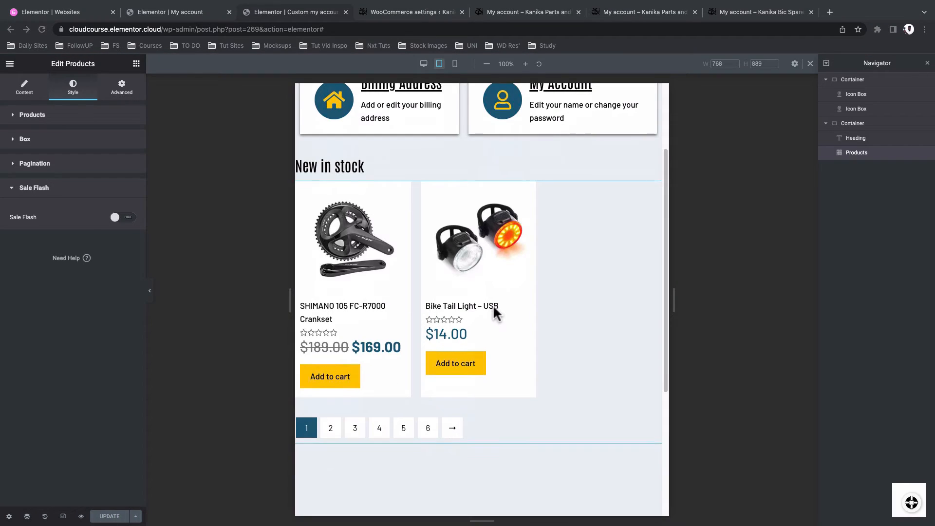
Check the dashboard template in tablet view and compare it with the dashboard of the finished My account page.
{"action": "scroll", "coordinate": [494, 314], "scroll_direction": "up", "scroll_amount": 3}
{"action": "scroll", "coordinate": [447, 287], "scroll_direction": "down", "scroll_amount": 2}
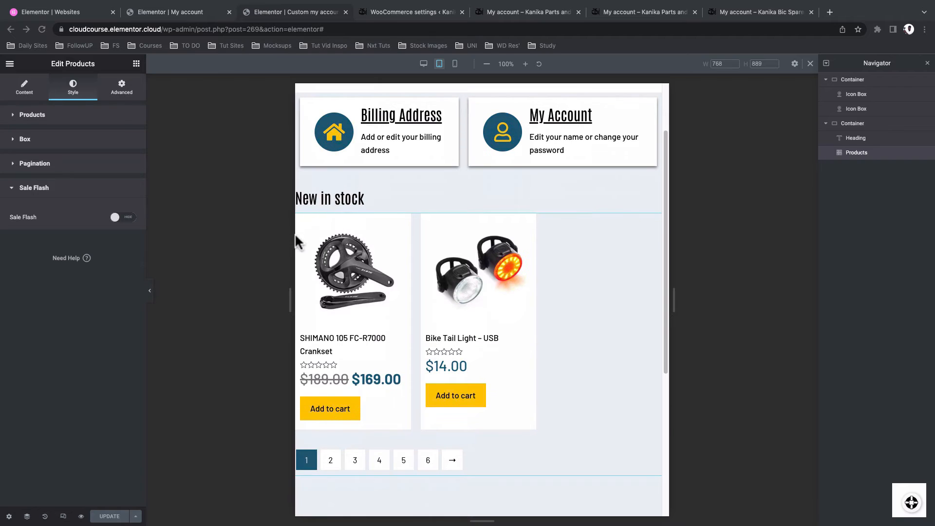
{"action": "scroll", "coordinate": [451, 259], "scroll_direction": "up", "scroll_amount": 1}
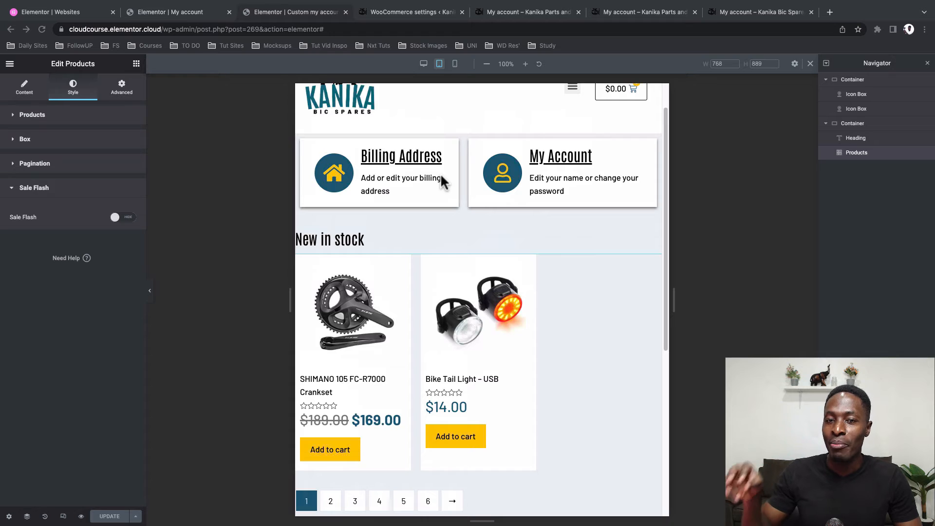
{"action": "left_click", "coordinate": [726, 14]}
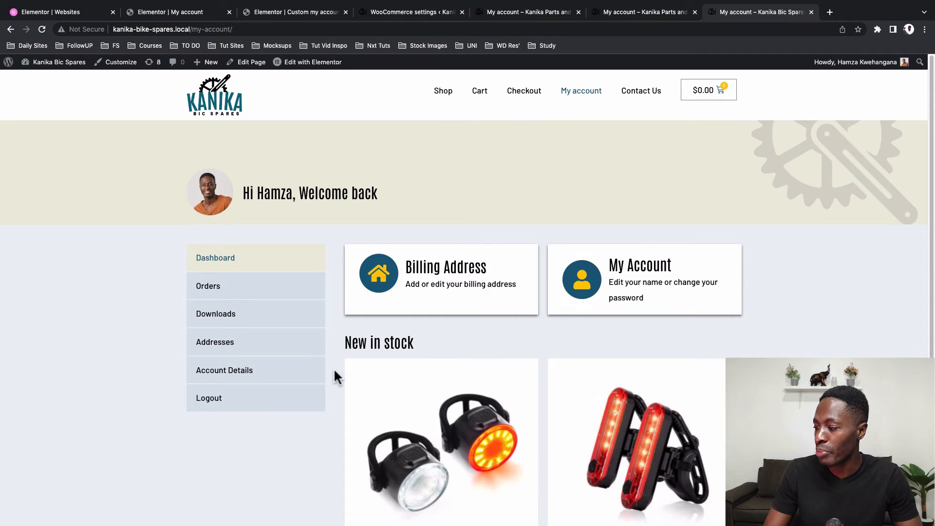
{"action": "scroll", "coordinate": [331, 350], "scroll_direction": "down", "scroll_amount": 3}
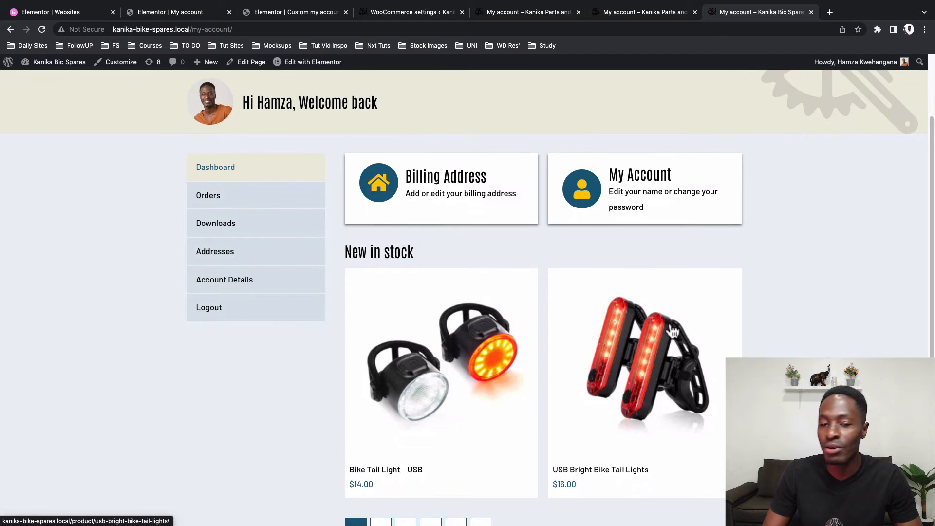
{"action": "scroll", "coordinate": [693, 295], "scroll_direction": "down", "scroll_amount": 5}
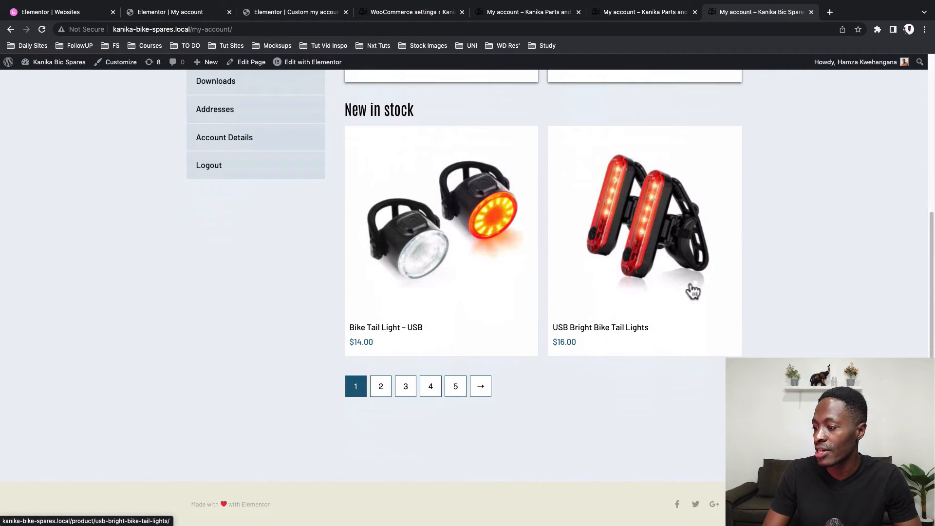
{"action": "scroll", "coordinate": [691, 291], "scroll_direction": "up", "scroll_amount": 6}
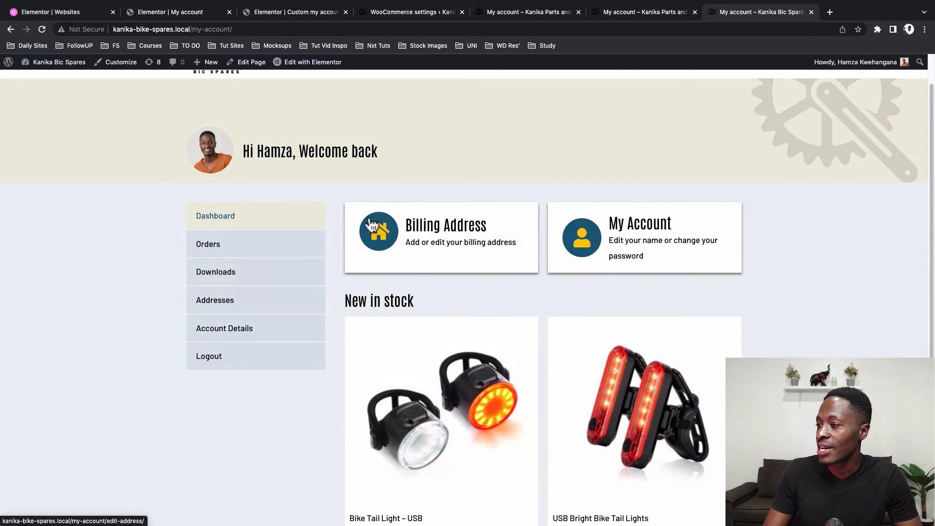
In the template's mobile view, set the Billing Address icon box's icon size to 25 px and its width to Full Width (100%).
{"action": "left_click", "coordinate": [296, 12]}
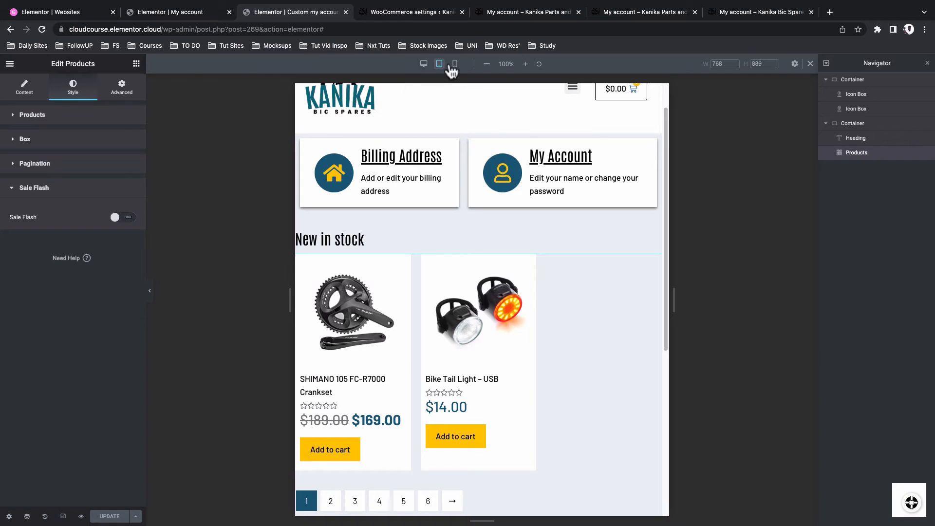
{"action": "left_click", "coordinate": [454, 65]}
{"action": "left_click", "coordinate": [468, 214]}
{"action": "left_click", "coordinate": [22, 90]}
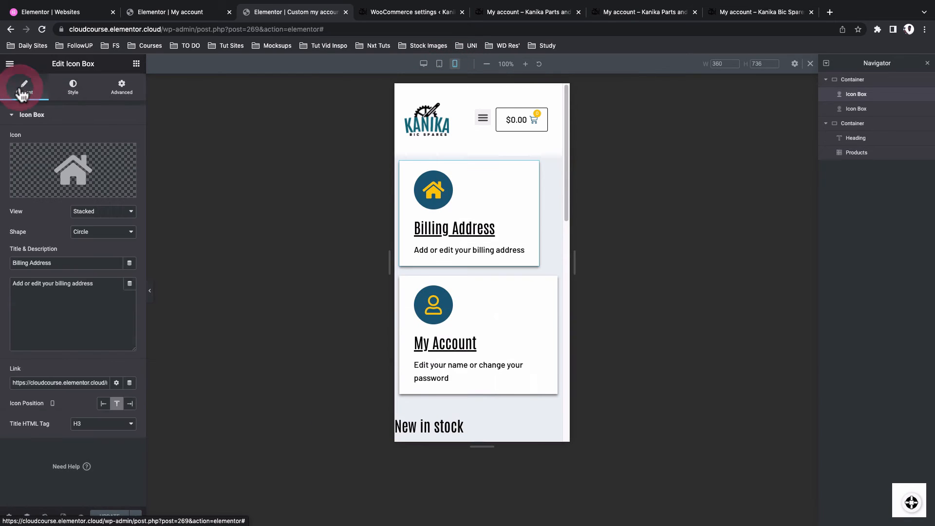
{"action": "left_click", "coordinate": [77, 89]}
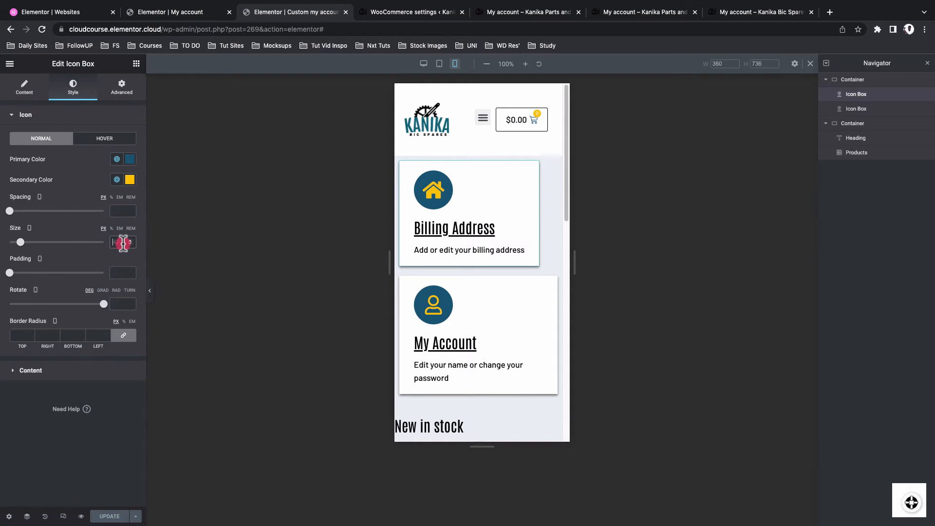
{"action": "type", "text": "25"}
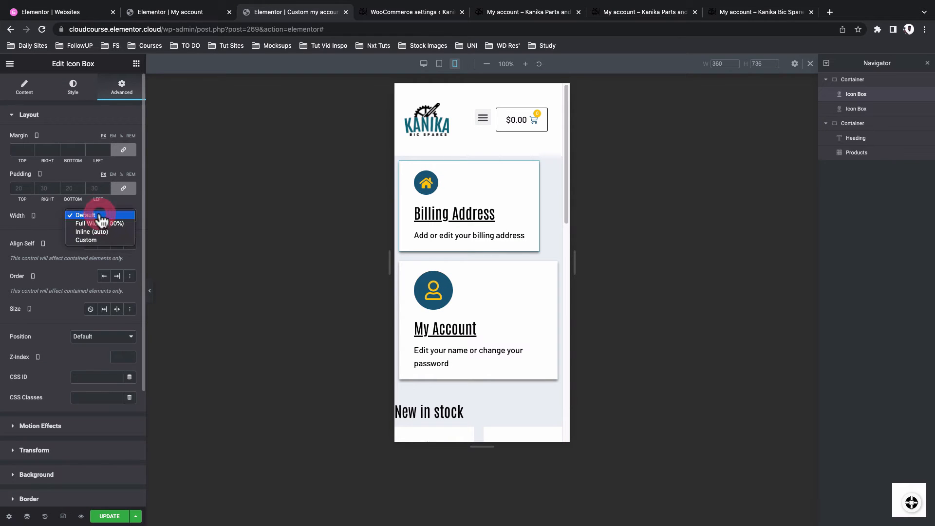
{"action": "left_click", "coordinate": [100, 223]}
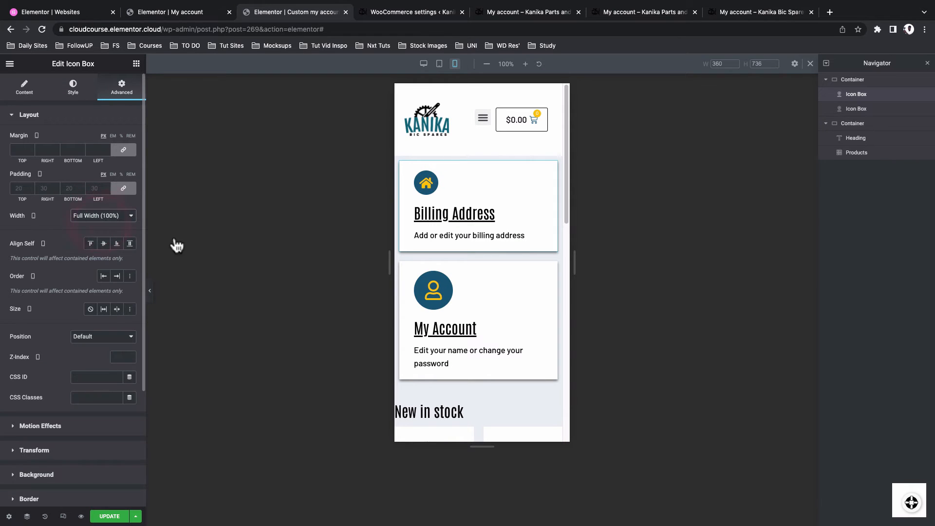
Set the My Account icon box's icon size to 25 px for mobile.
{"action": "left_click", "coordinate": [551, 269]}
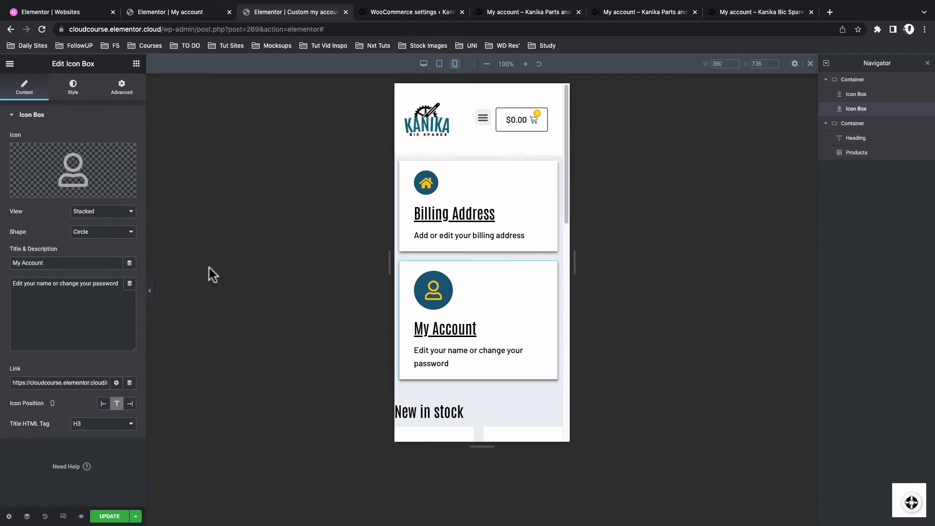
{"action": "left_click", "coordinate": [73, 94]}
{"action": "left_click", "coordinate": [121, 242]}
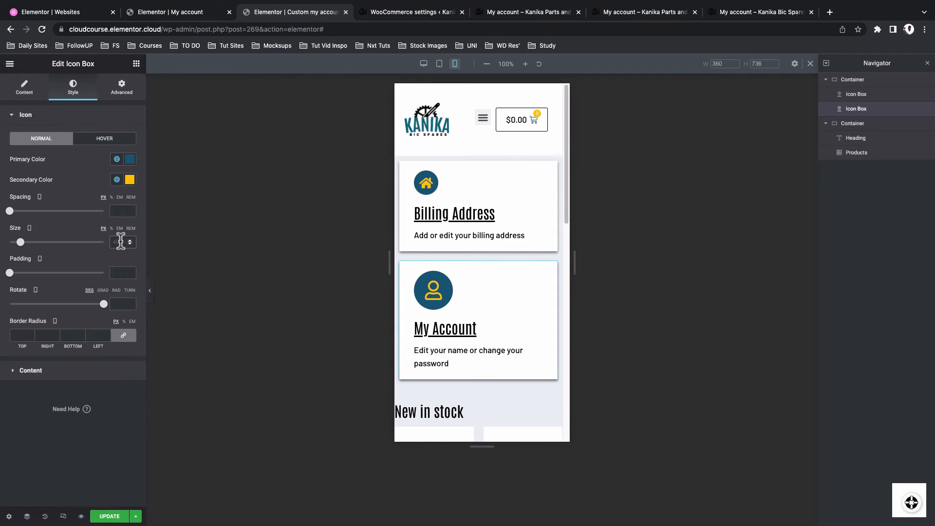
{"action": "type", "text": "25"}
Place the Billing Address box's icon to the left of its title for mobile.
{"action": "left_click", "coordinate": [553, 168]}
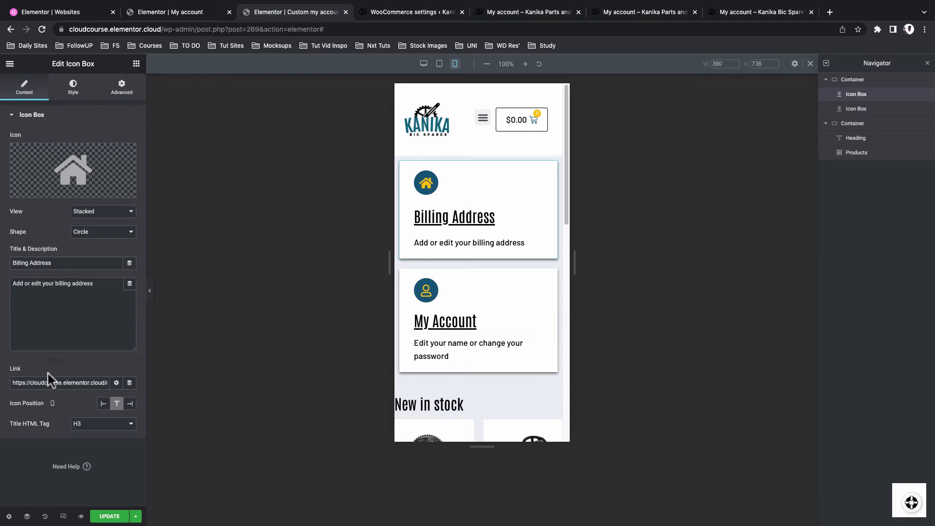
{"action": "left_click", "coordinate": [103, 404]}
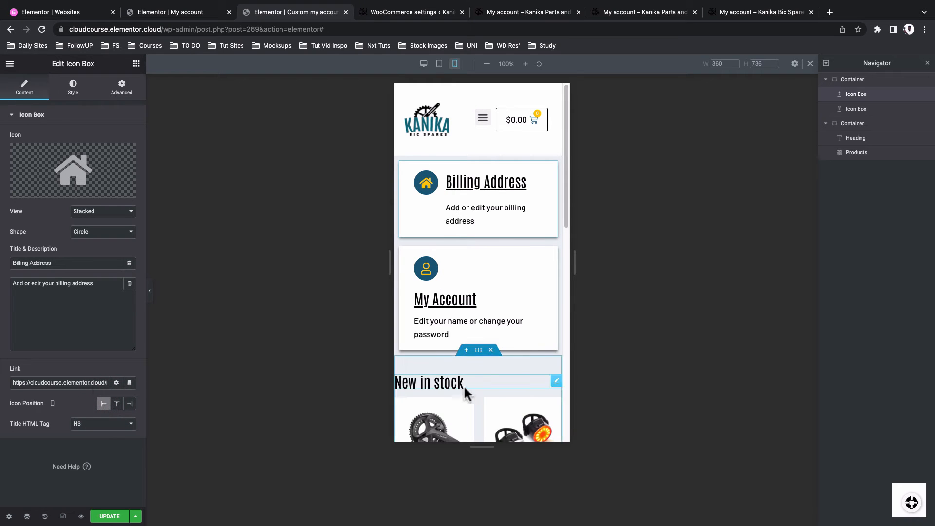
Place the My Account icon box's icon to the left of its title for mobile and check the result.
{"action": "left_click", "coordinate": [551, 253]}
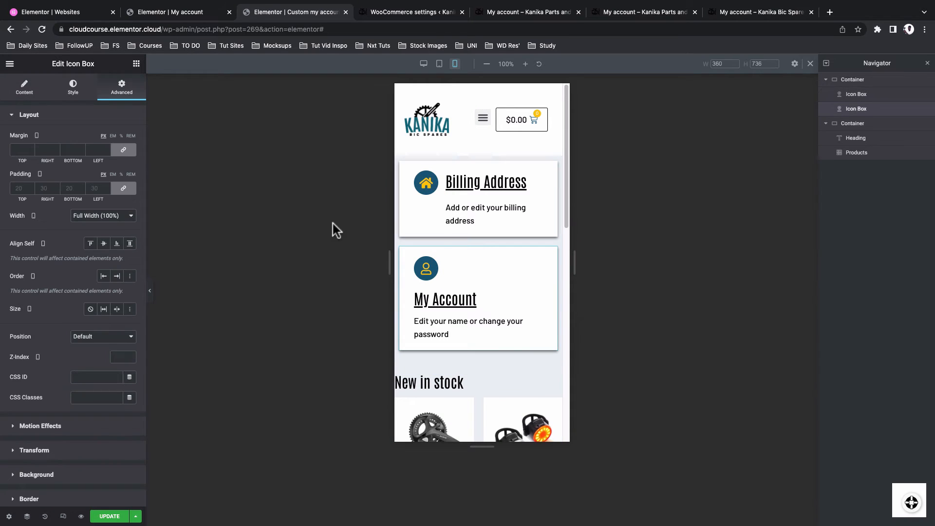
{"action": "left_click", "coordinate": [22, 90]}
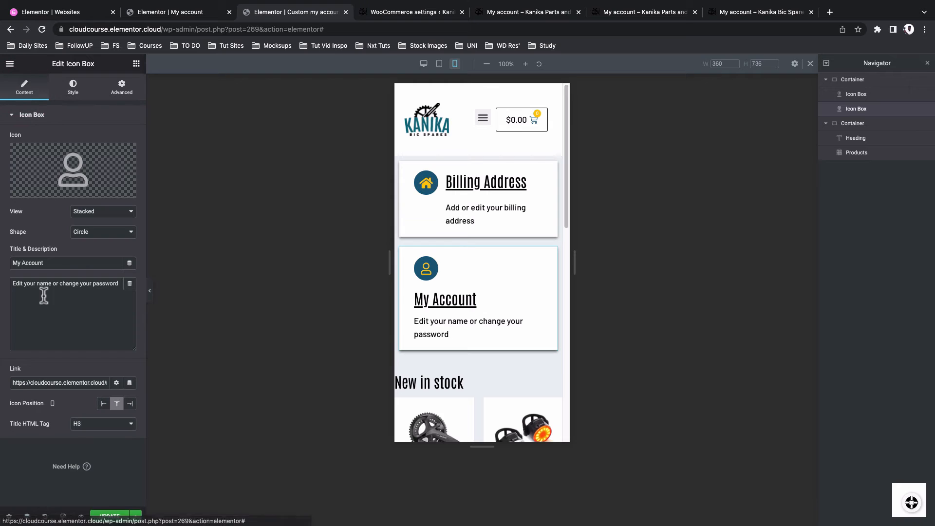
{"action": "left_click", "coordinate": [103, 404]}
{"action": "scroll", "coordinate": [530, 234], "scroll_direction": "down", "scroll_amount": 2}
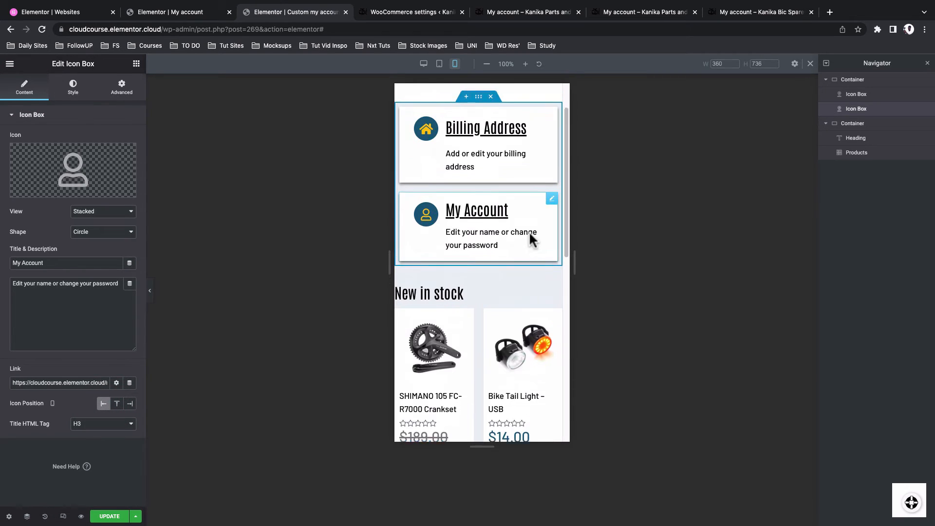
{"action": "scroll", "coordinate": [530, 234], "scroll_direction": "up", "scroll_amount": 1}
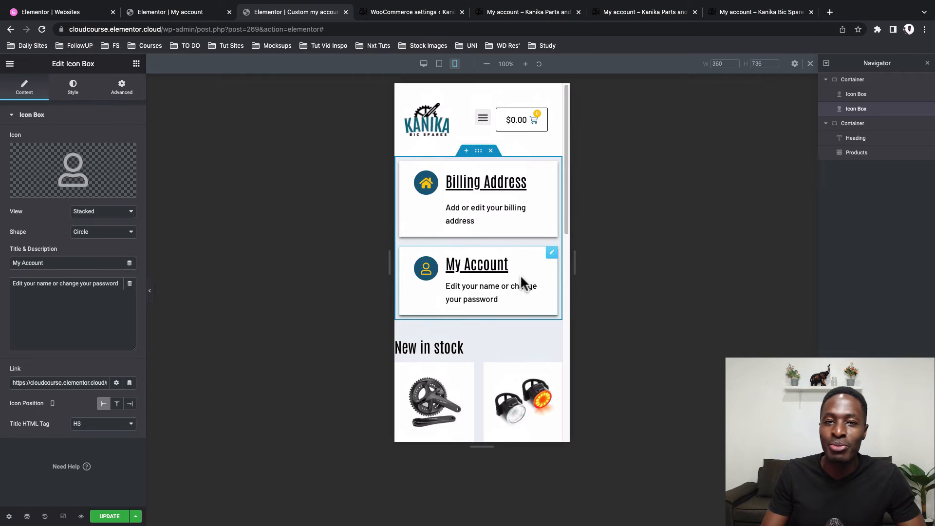
Set the mobile padding of the New in stock container to 40 px top, 20 px right, 80 px bottom and 20 px left.
{"action": "scroll", "coordinate": [521, 280], "scroll_direction": "down", "scroll_amount": 4}
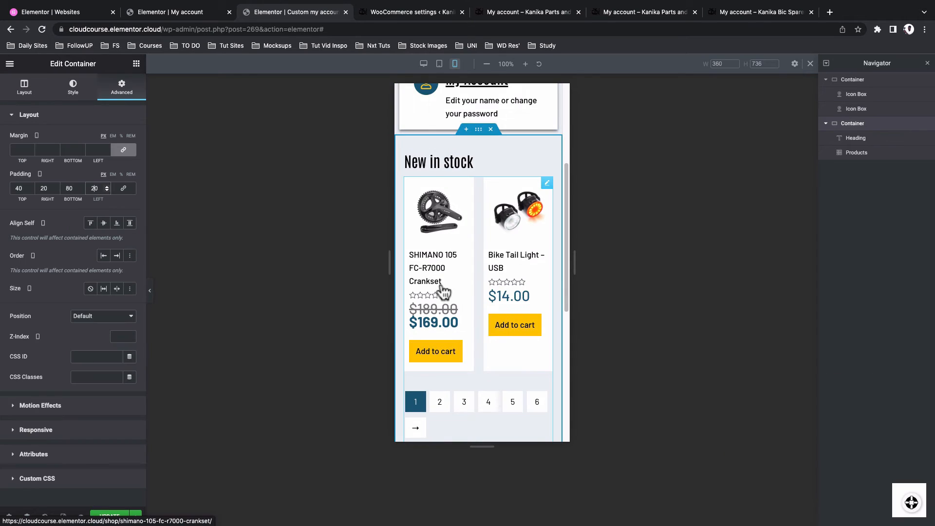
{"action": "scroll", "coordinate": [442, 288], "scroll_direction": "up", "scroll_amount": 1}
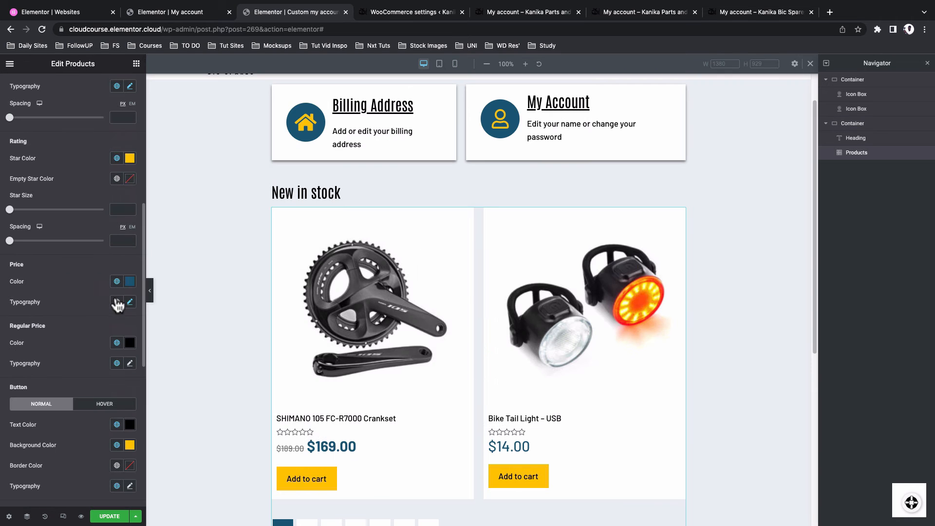
Apply the Body Text global font to the price in the Products widget and check the regular price's font.
{"action": "left_click", "coordinate": [117, 302]}
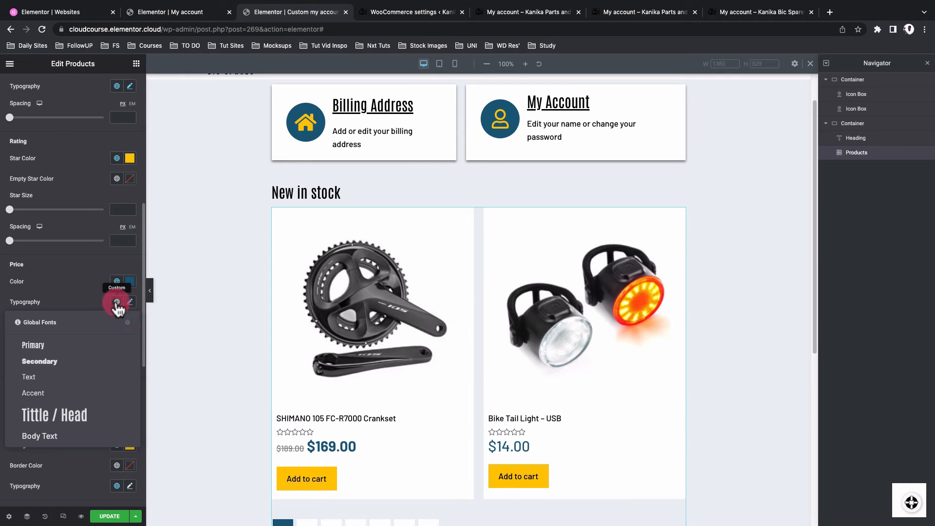
{"action": "left_click", "coordinate": [70, 437]}
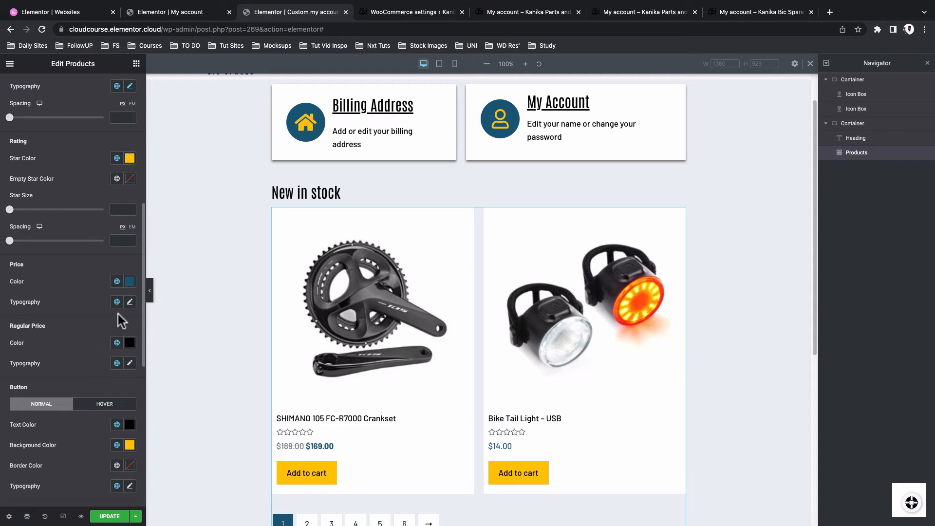
{"action": "left_click", "coordinate": [117, 363]}
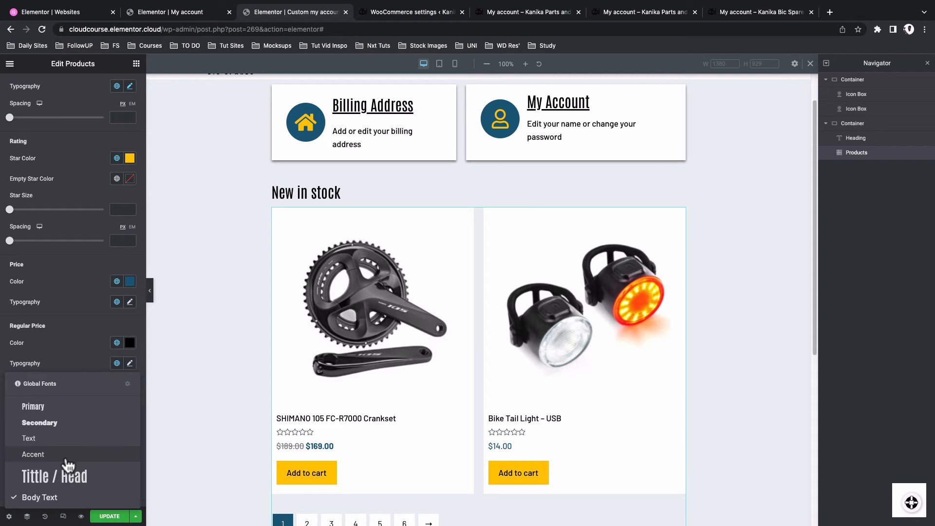
{"action": "left_click", "coordinate": [118, 363]}
{"action": "left_click", "coordinate": [117, 302]}
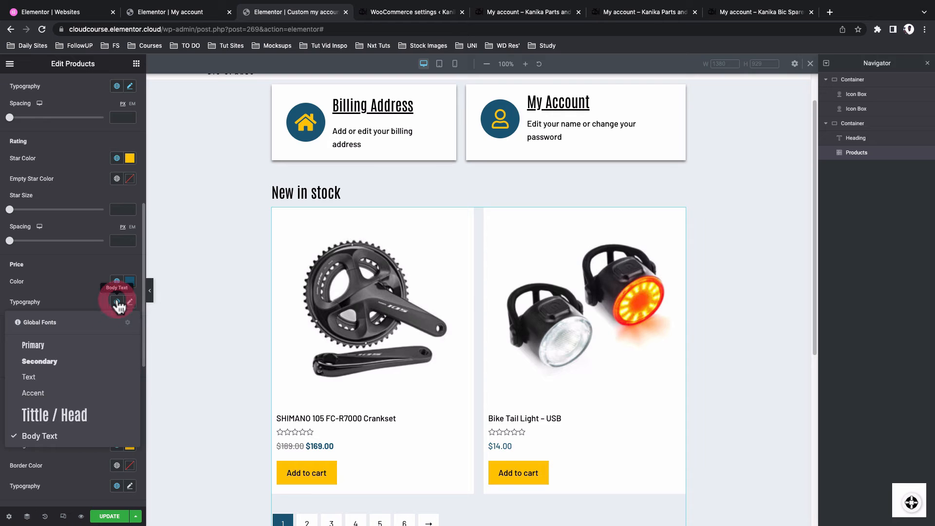
{"action": "left_click", "coordinate": [36, 437]}
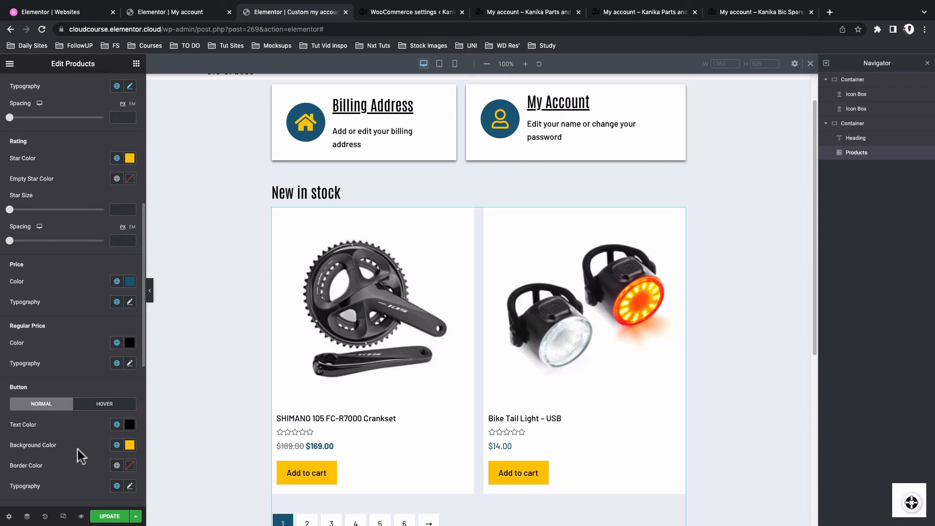
Check the products and icon boxes in mobile view and update the dashboard template.
{"action": "left_click", "coordinate": [455, 66]}
{"action": "scroll", "coordinate": [484, 236], "scroll_direction": "down", "scroll_amount": 3}
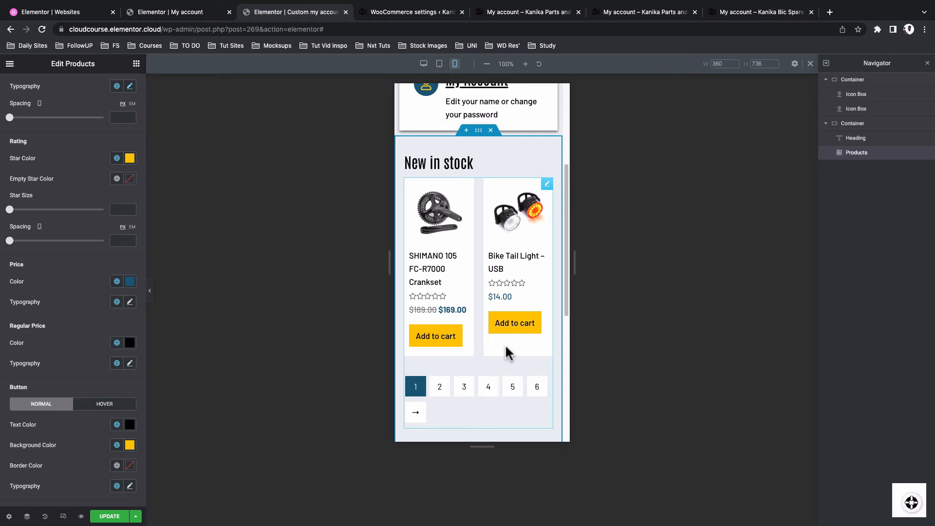
{"action": "scroll", "coordinate": [456, 348], "scroll_direction": "up", "scroll_amount": 4}
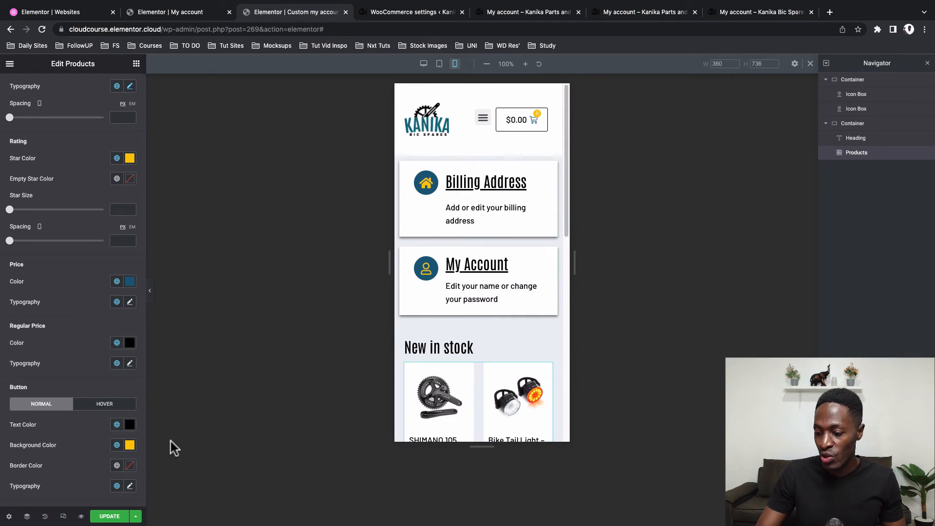
{"action": "left_click", "coordinate": [108, 516]}
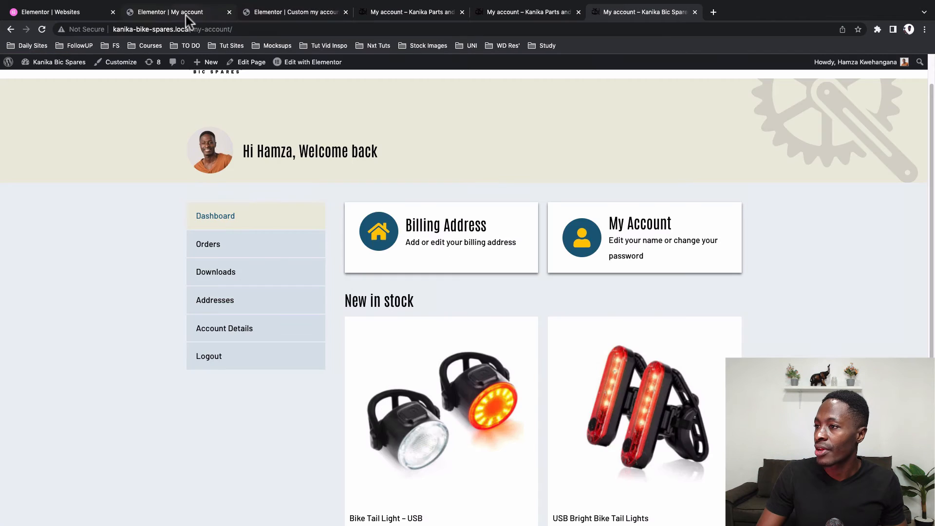
Return to the My account page editor, close the Finder and reload the page.
{"action": "left_click", "coordinate": [185, 15]}
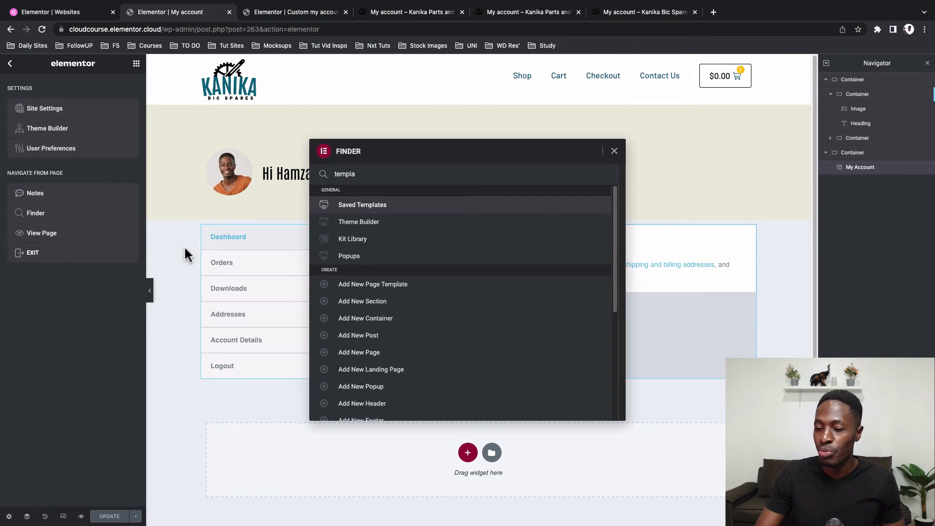
{"action": "key", "text": "Escape"}
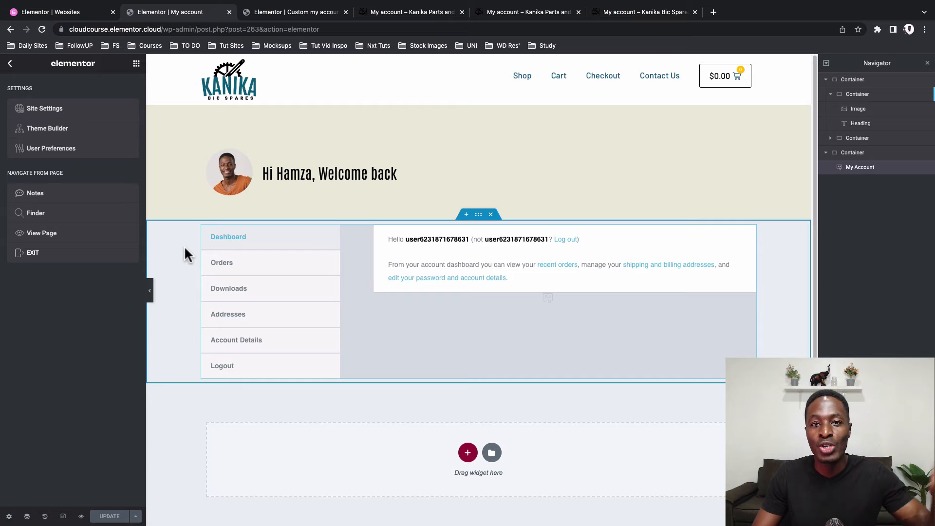
{"action": "left_click", "coordinate": [42, 30]}
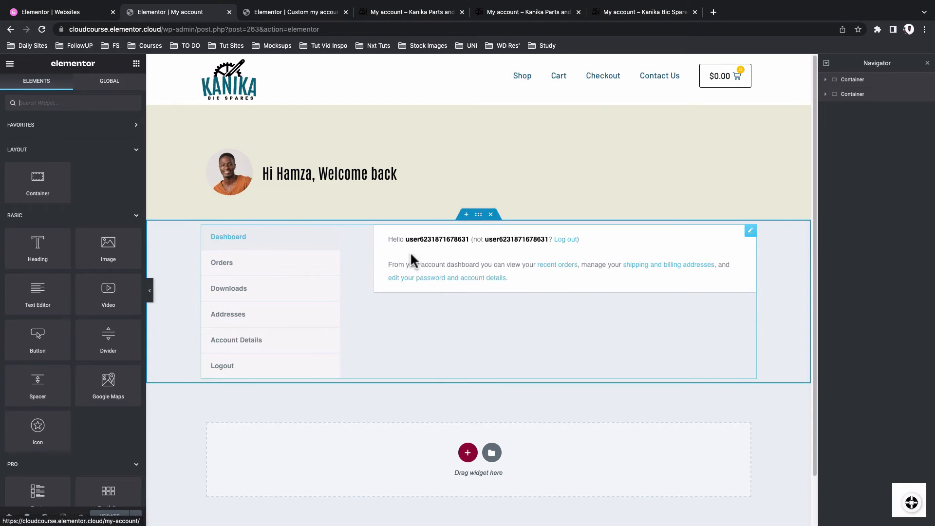
Choose the Custom my account dashboard template as the My Account widget's customized dashboard and check it on the page.
{"action": "left_click", "coordinate": [749, 233]}
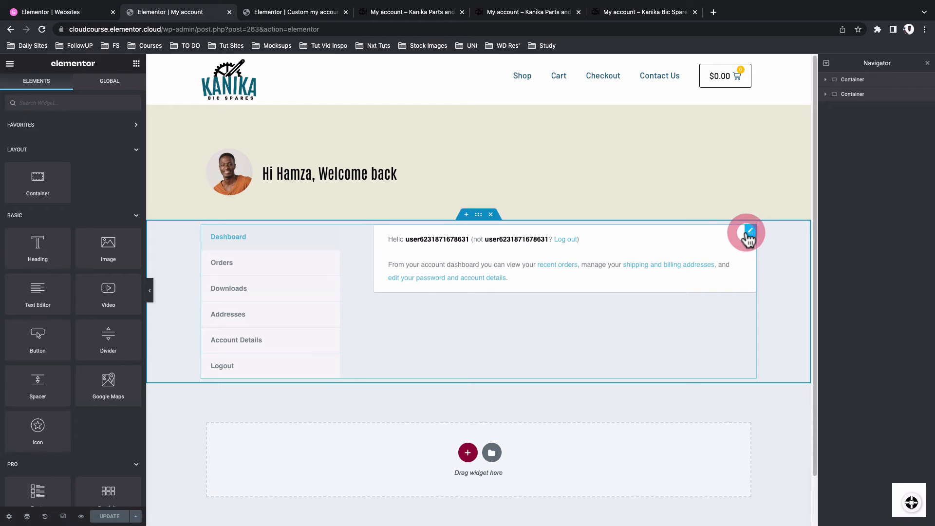
{"action": "left_click", "coordinate": [77, 389]}
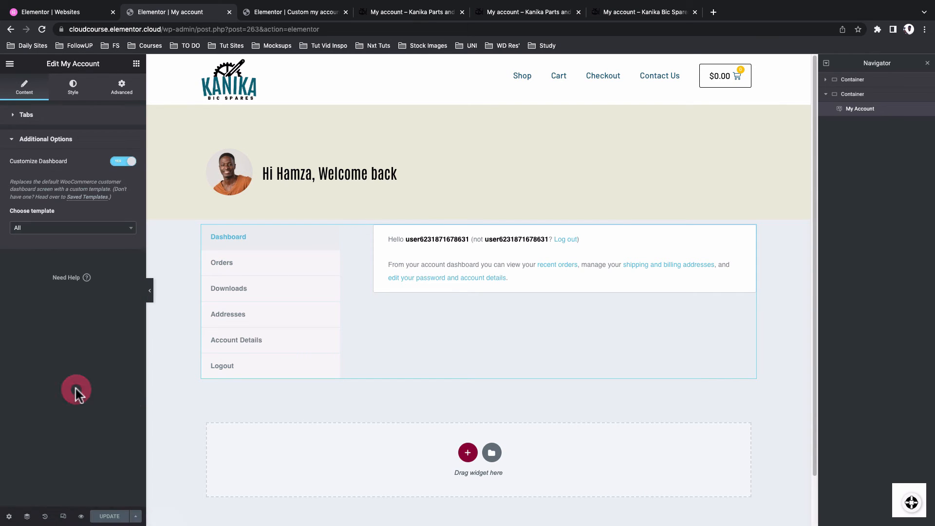
{"action": "left_click", "coordinate": [65, 229]}
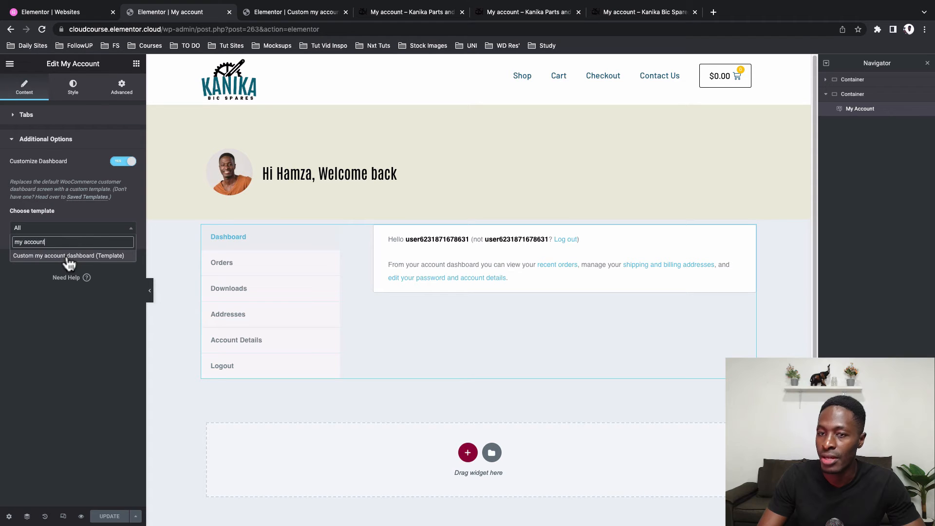
{"action": "left_click", "coordinate": [67, 255]}
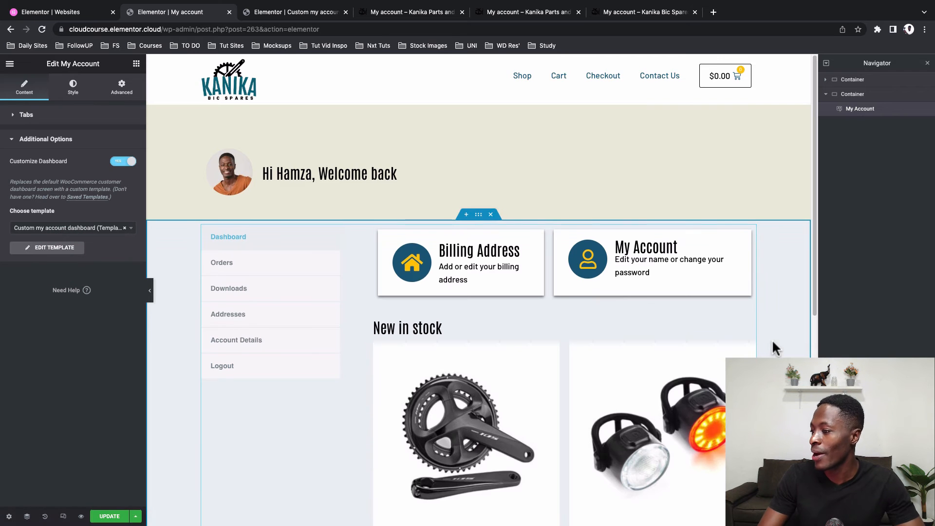
{"action": "scroll", "coordinate": [774, 345], "scroll_direction": "down", "scroll_amount": 5}
{"action": "scroll", "coordinate": [775, 346], "scroll_direction": "down", "scroll_amount": 1}
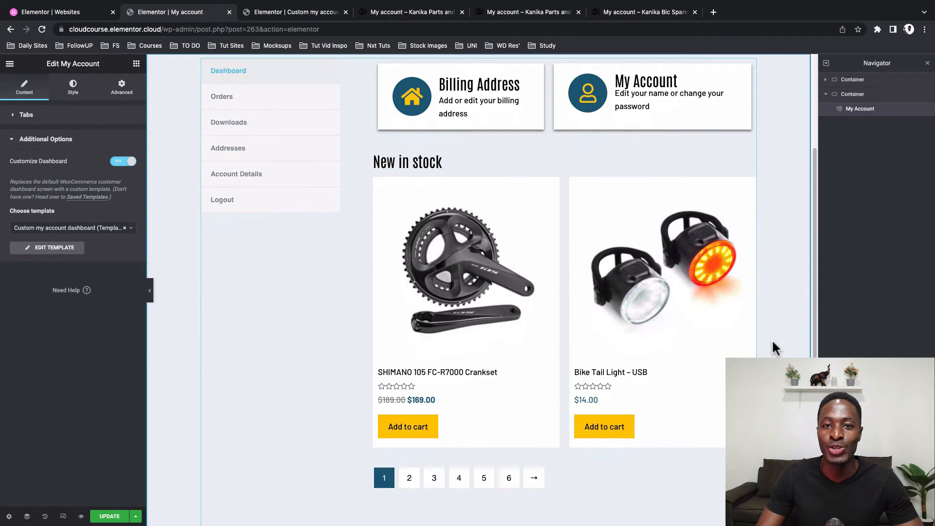
{"action": "scroll", "coordinate": [774, 347], "scroll_direction": "down", "scroll_amount": 3}
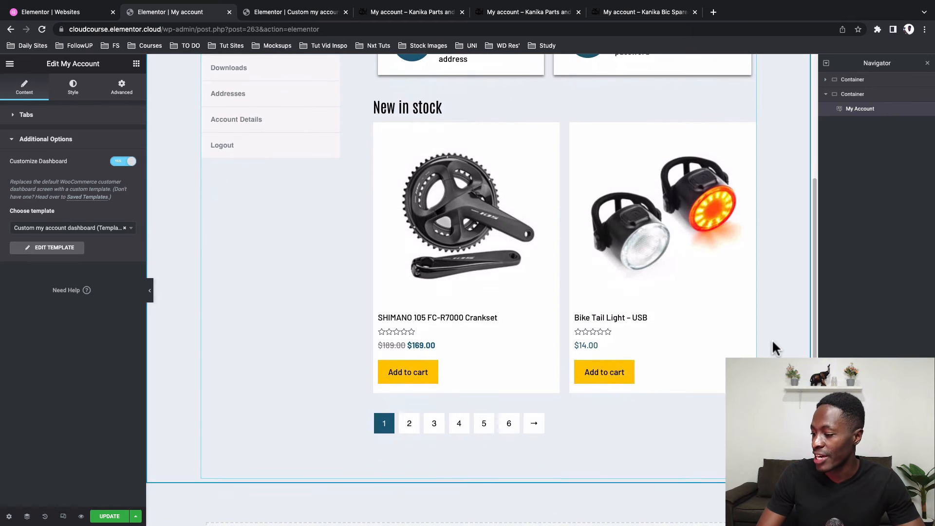
Set the spacing of the My Account widget's vertical tabs layout to 40 px.
{"action": "scroll", "coordinate": [755, 327], "scroll_direction": "up", "scroll_amount": 6}
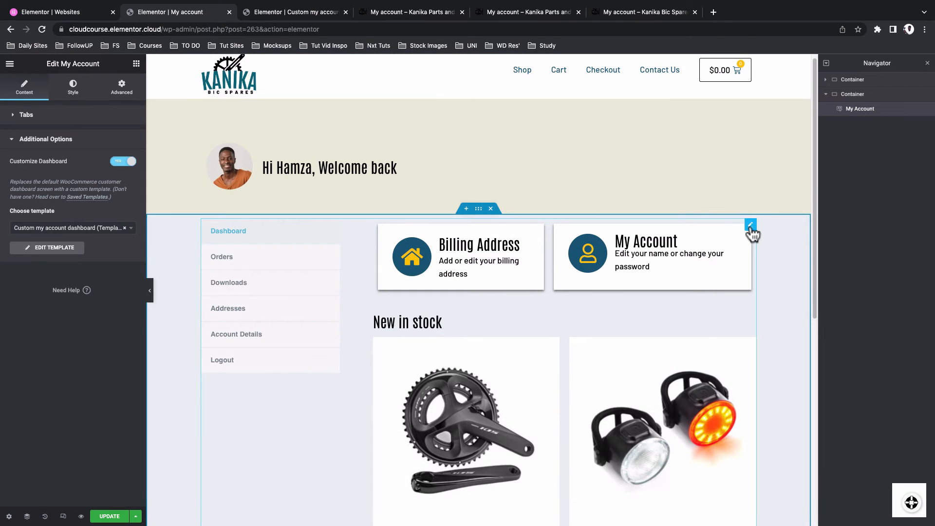
{"action": "left_click", "coordinate": [750, 225]}
{"action": "left_click", "coordinate": [46, 139]}
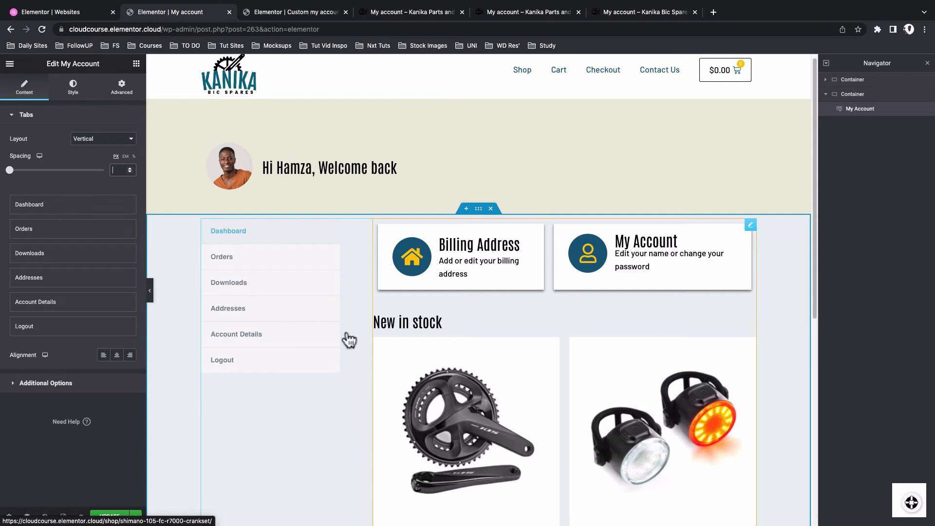
{"action": "type", "text": "40"}
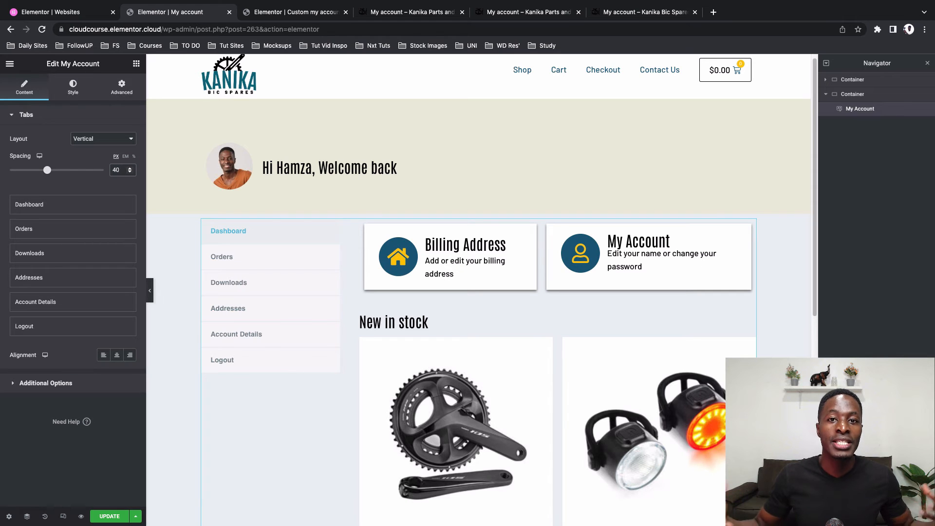
Apply the Body Text global font to the My Account widget's tabs.
{"action": "left_click", "coordinate": [74, 90]}
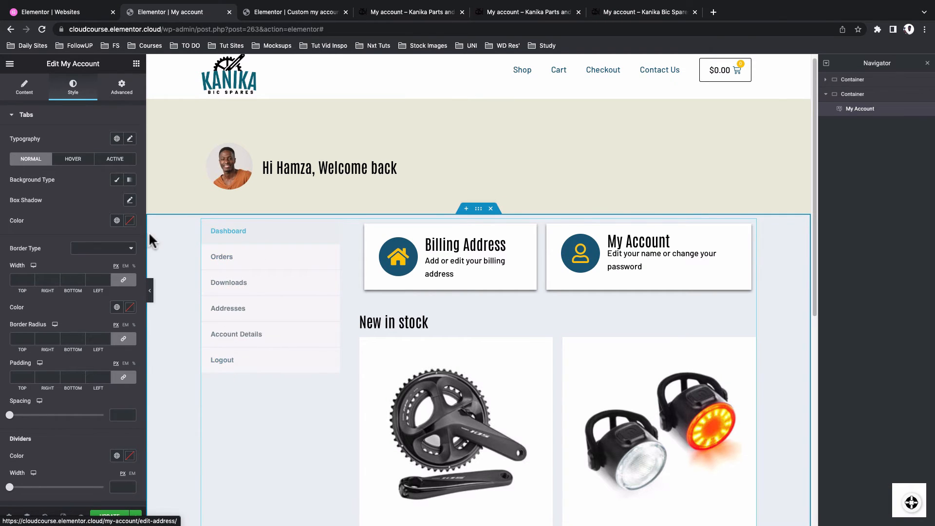
{"action": "left_click", "coordinate": [117, 139]}
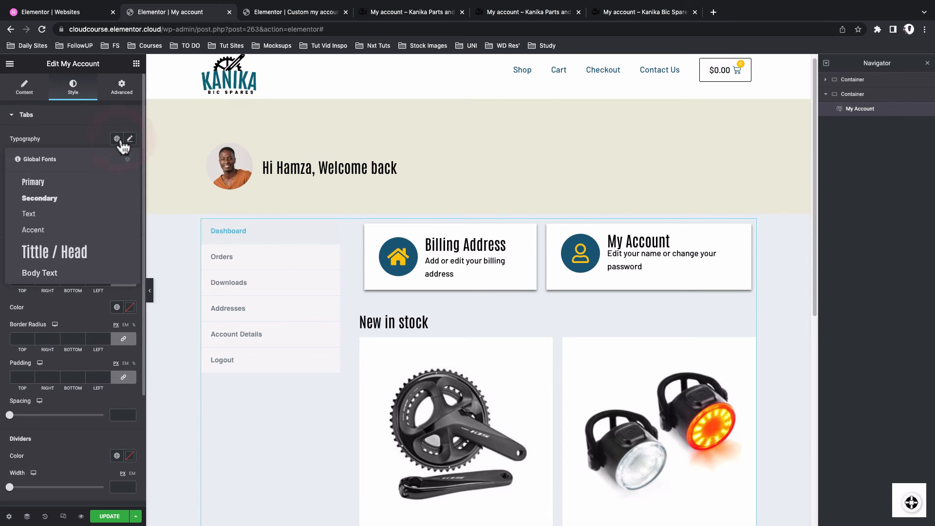
{"action": "left_click", "coordinate": [68, 273]}
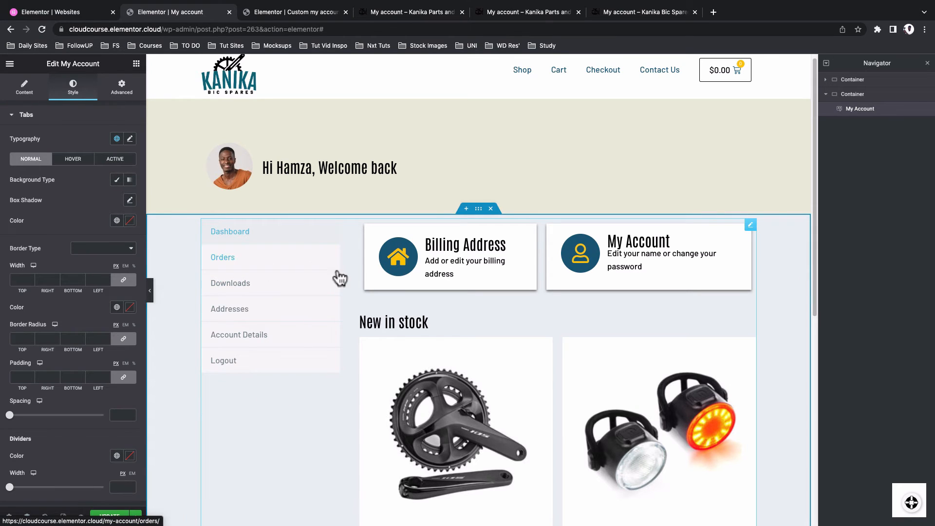
Compare with the finished page's tabs and give the normal-state tabs a classic background in #1A5F7A17.
{"action": "left_click", "coordinate": [654, 12]}
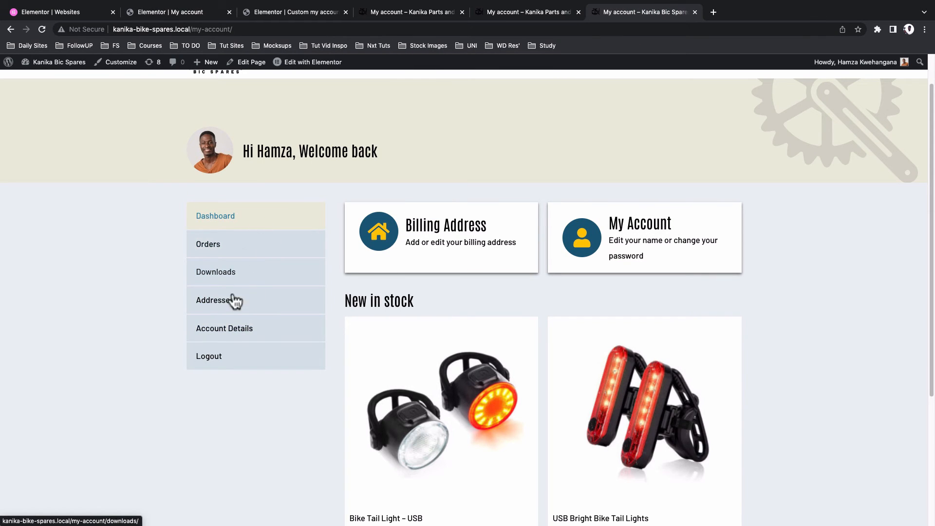
{"action": "left_click", "coordinate": [180, 12]}
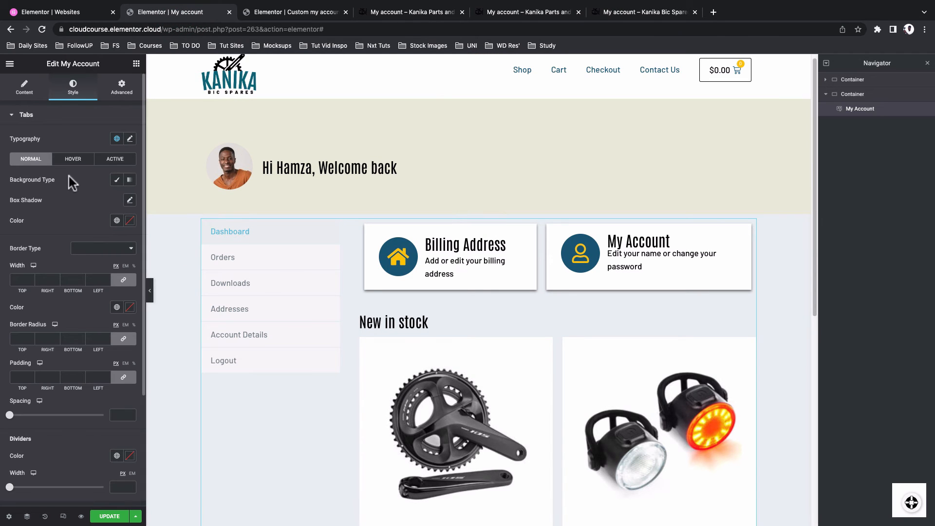
{"action": "left_click", "coordinate": [117, 180]}
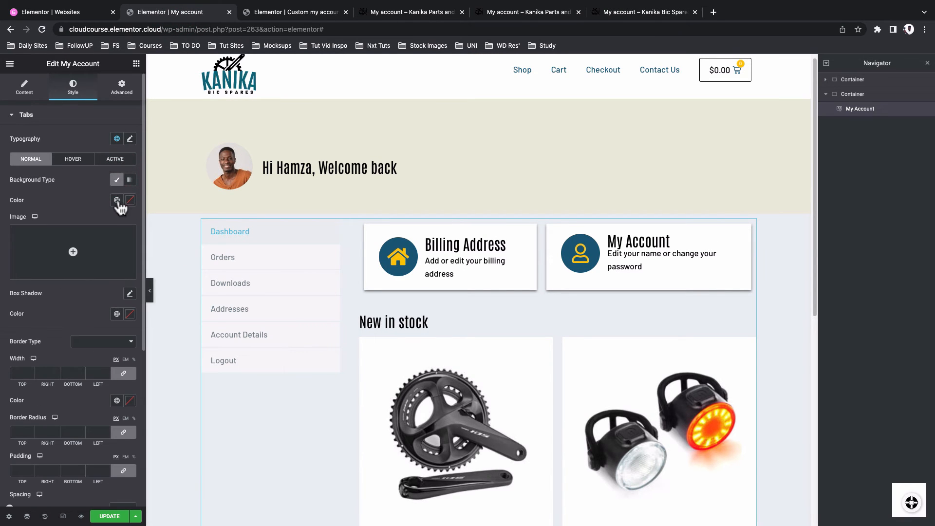
{"action": "left_click", "coordinate": [130, 200]}
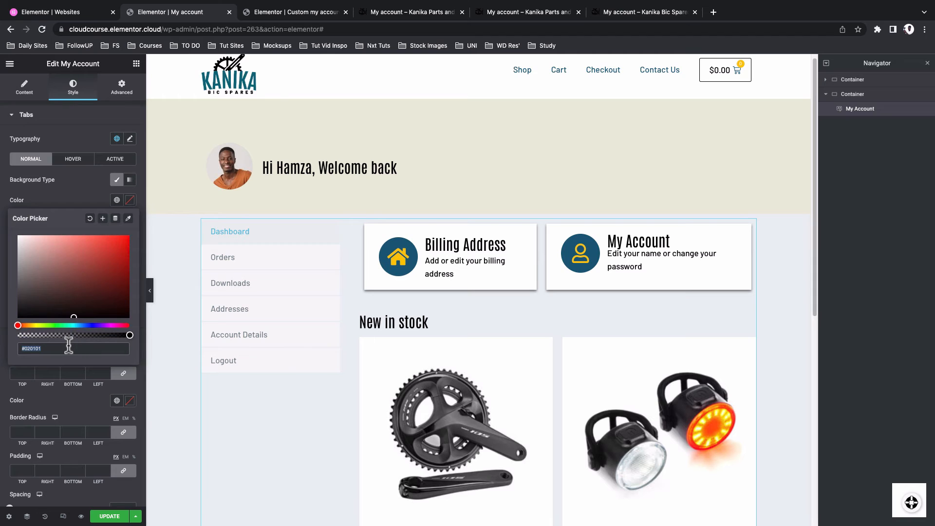
{"action": "type", "text": "#1A5F7A17"}
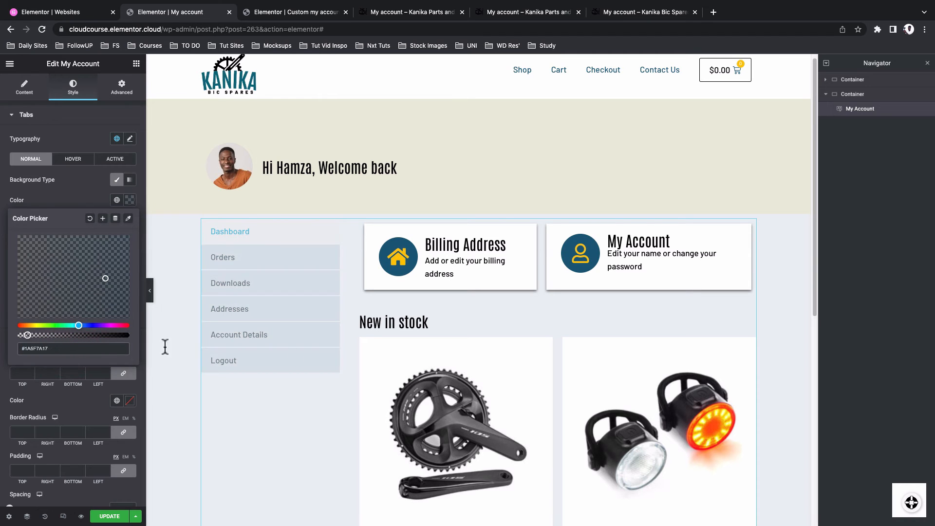
{"action": "left_click", "coordinate": [93, 189]}
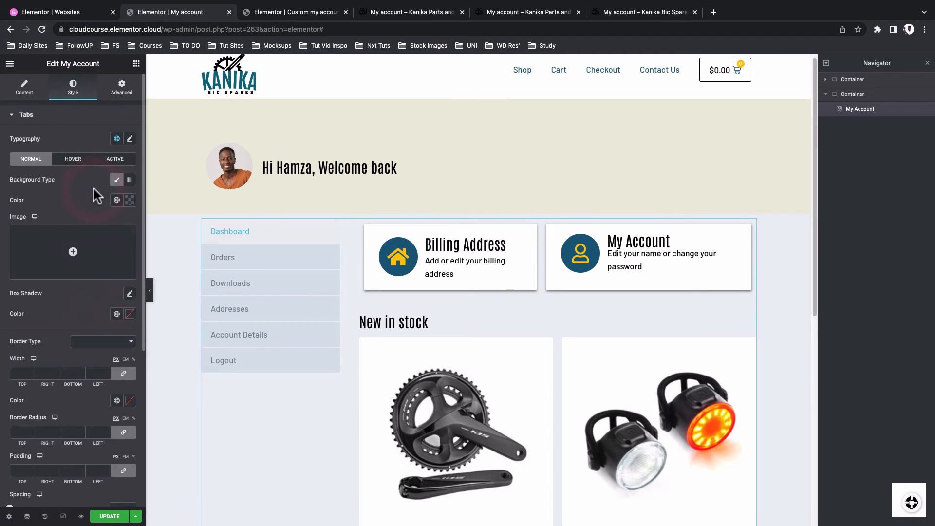
Set the text color of the My Account widget's normal-state tabs to the Main global color and check the hover-state settings.
{"action": "left_click", "coordinate": [117, 314]}
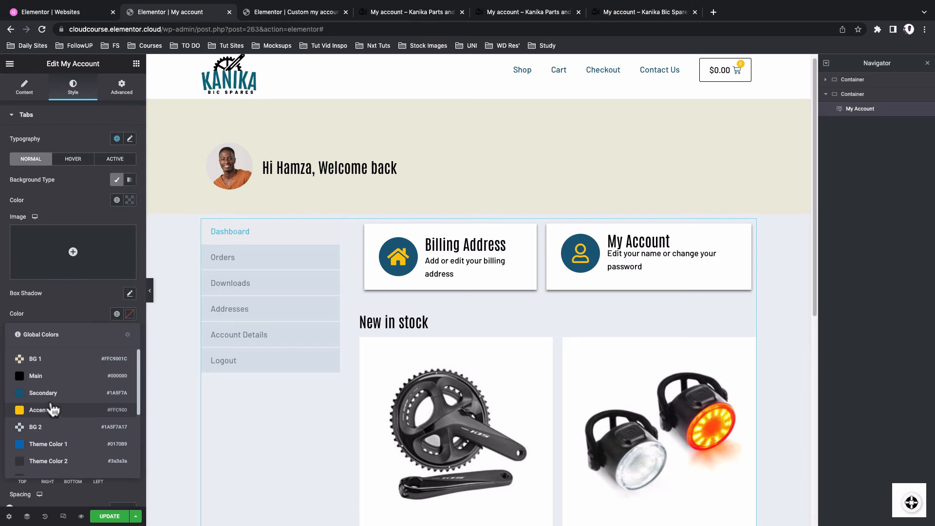
{"action": "left_click", "coordinate": [52, 377]}
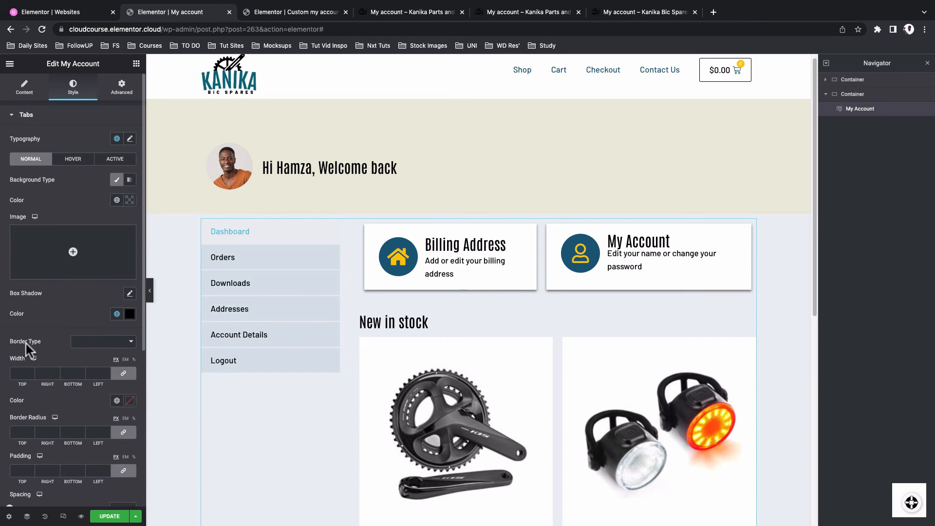
{"action": "left_click", "coordinate": [77, 161]}
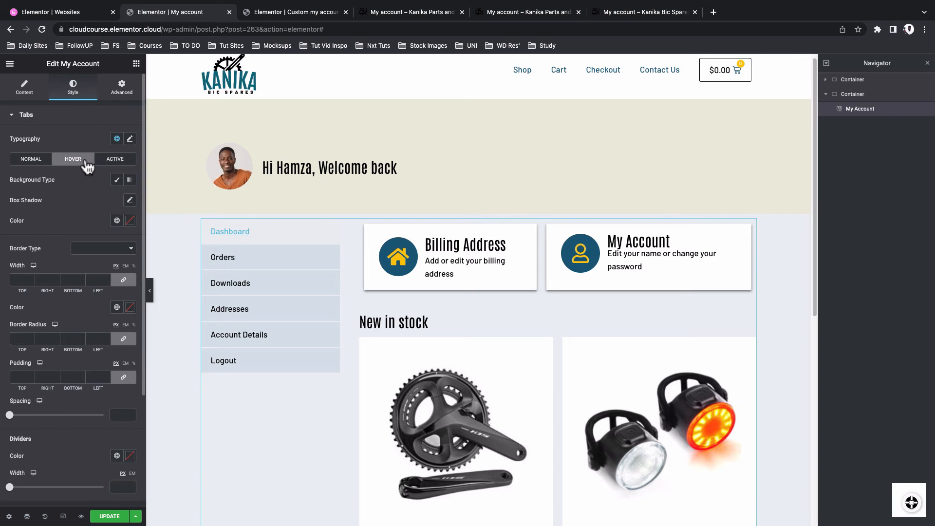
Give the active-state tab a classic background in #FFC9001C.
{"action": "left_click", "coordinate": [115, 159]}
{"action": "left_click", "coordinate": [84, 203]}
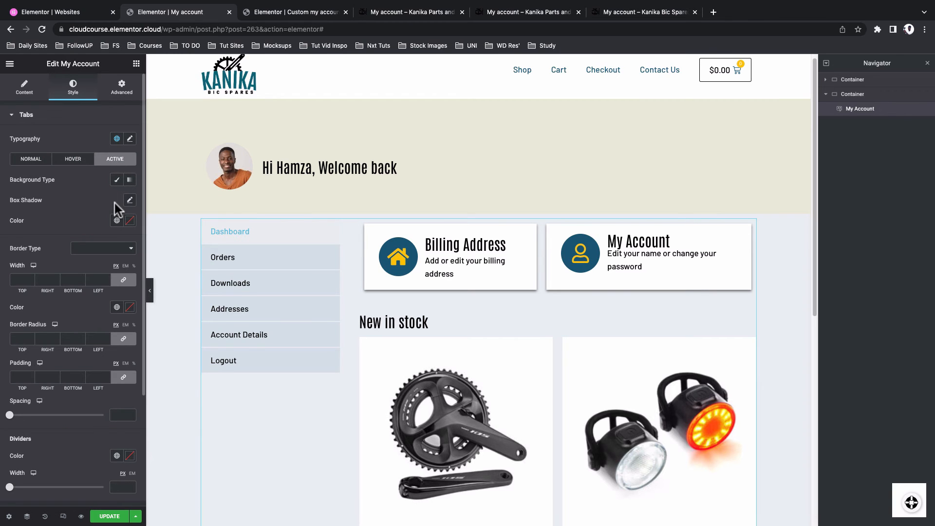
{"action": "left_click", "coordinate": [116, 183]}
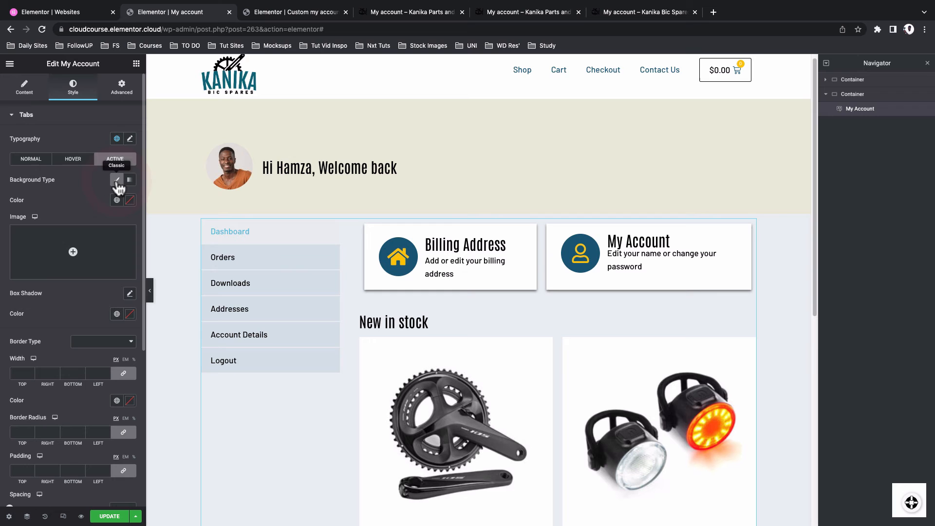
{"action": "left_click", "coordinate": [130, 201]}
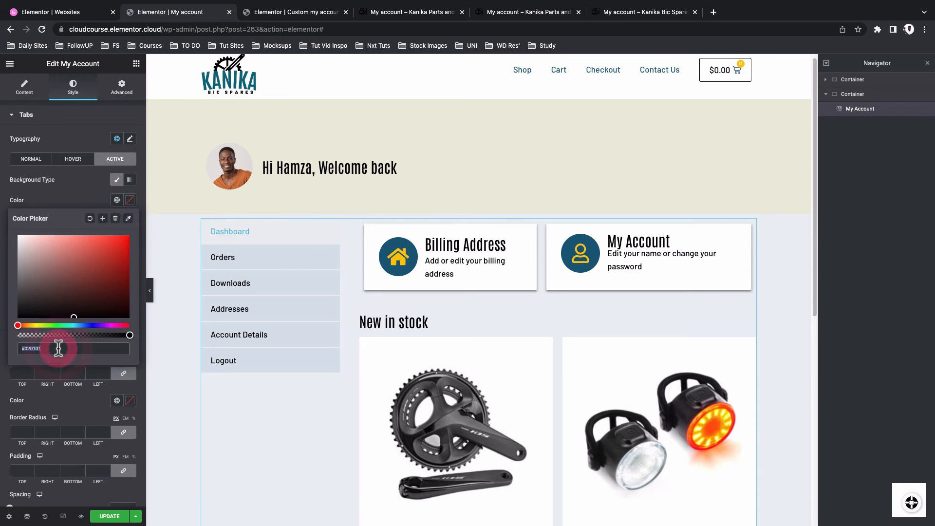
{"action": "type", "text": "#FFC9001C"}
{"action": "left_click", "coordinate": [76, 198]}
Set the active-state tab's text color to the Secondary global color.
{"action": "scroll", "coordinate": [78, 204], "scroll_direction": "down", "scroll_amount": 1}
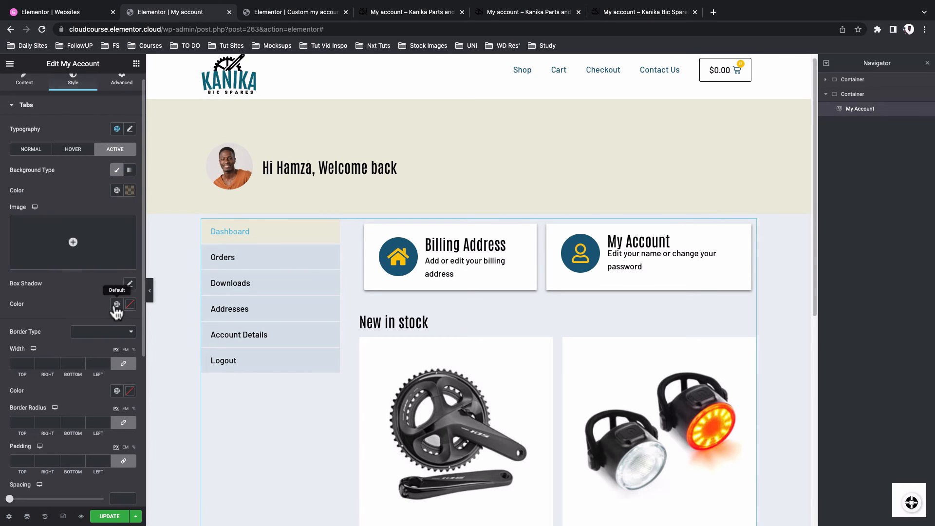
{"action": "left_click", "coordinate": [116, 306]}
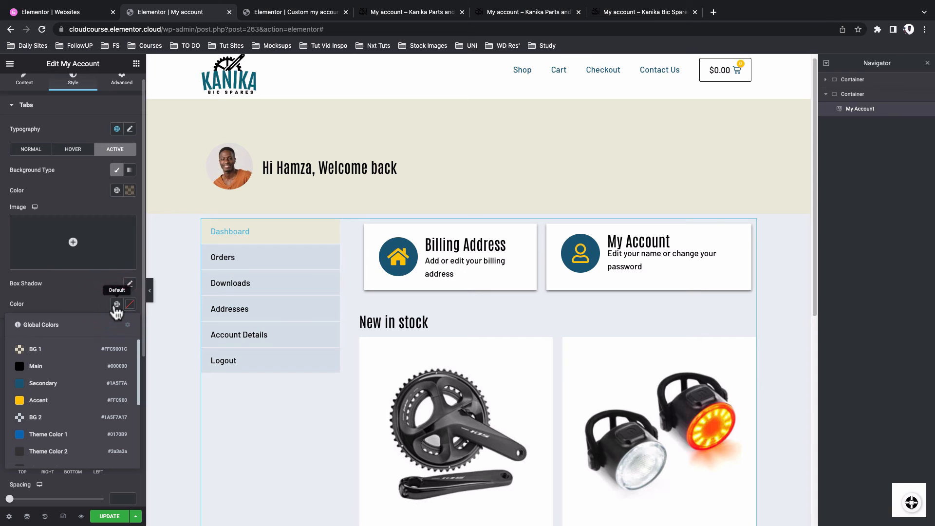
{"action": "left_click", "coordinate": [58, 384]}
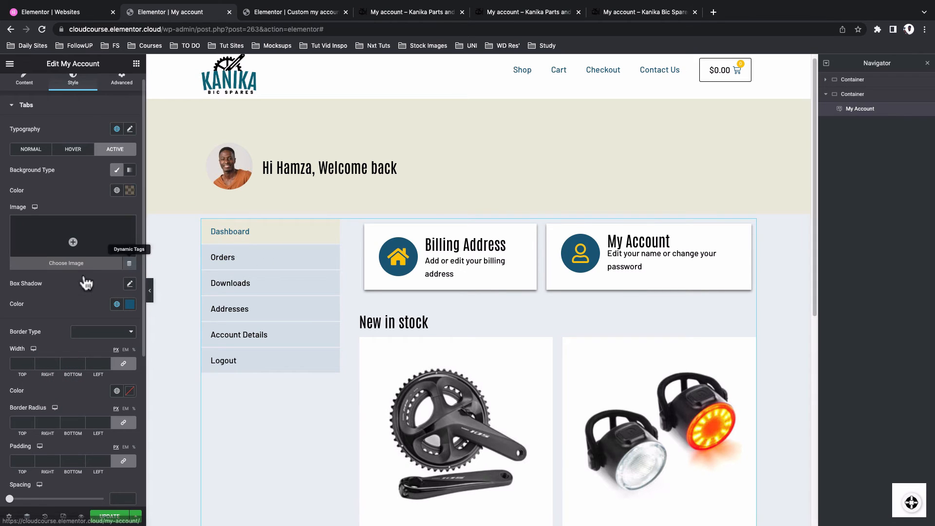
Try a width of 50 for the tab dividers and a tab spacing of 50, and clear both values.
{"action": "scroll", "coordinate": [63, 289], "scroll_direction": "down", "scroll_amount": 2}
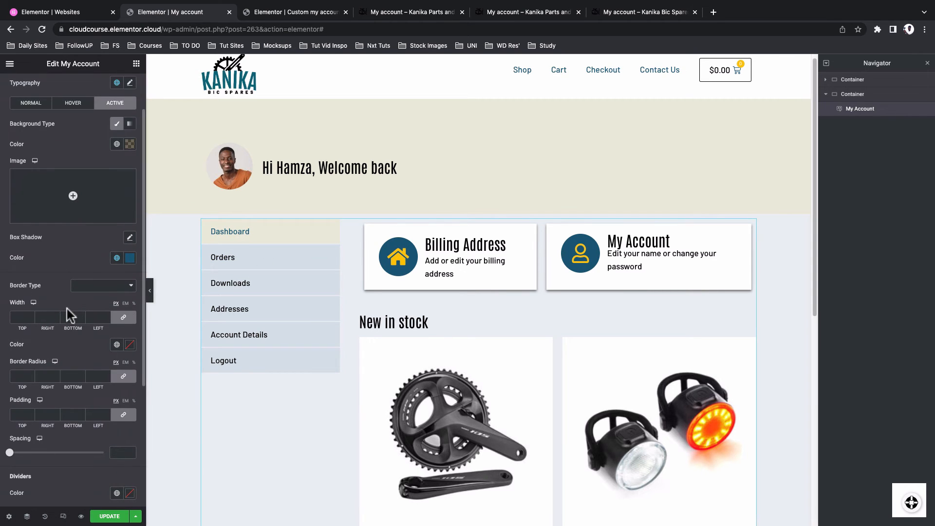
{"action": "scroll", "coordinate": [66, 308], "scroll_direction": "down", "scroll_amount": 3}
{"action": "scroll", "coordinate": [67, 272], "scroll_direction": "down", "scroll_amount": 3}
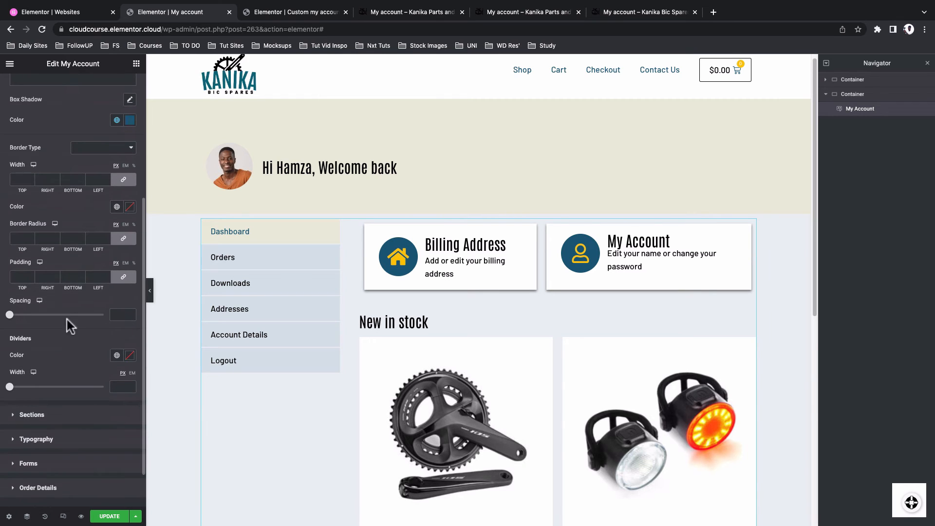
{"action": "left_click", "coordinate": [122, 386]}
{"action": "type", "text": "50"}
{"action": "key", "text": "BackSpace"}
{"action": "key", "text": "BackSpace"}
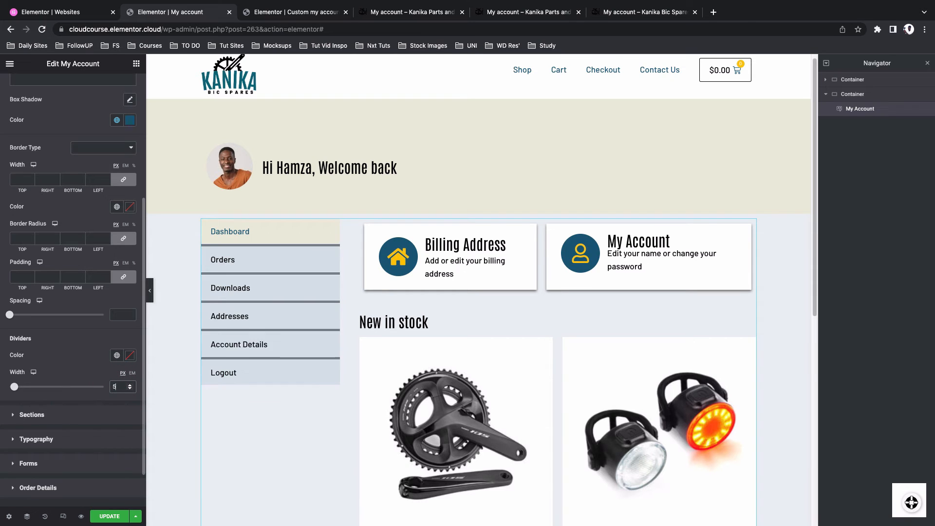
{"action": "type", "text": "50"}
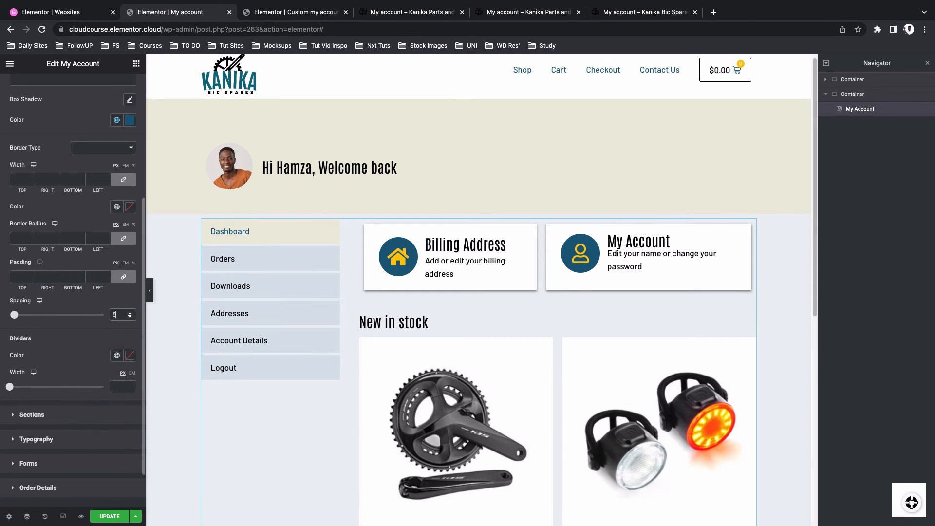
{"action": "key", "text": "BackSpace"}
{"action": "key", "text": "BackSpace"}
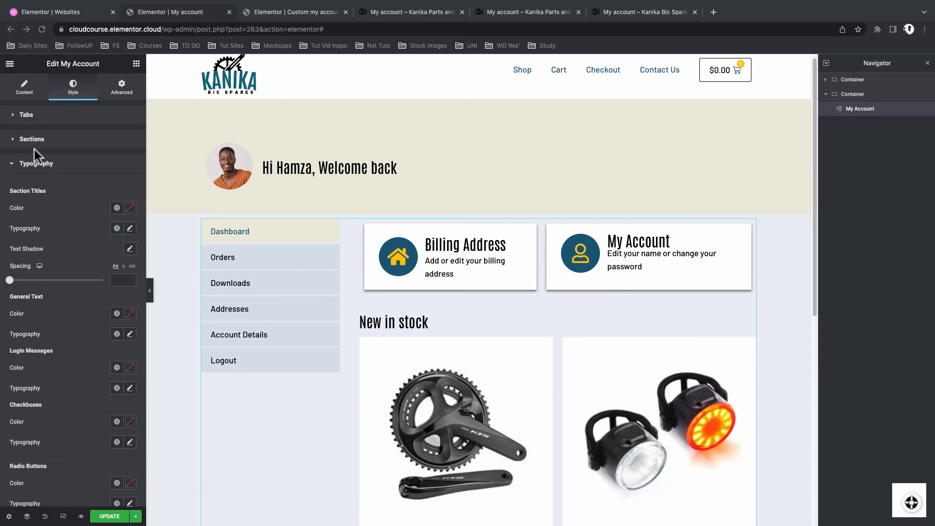
Give the section titles the Secondary color and Tittle / Head global font, and check them in the Downloads, Orders and Addresses sections.
{"action": "left_click", "coordinate": [33, 142]}
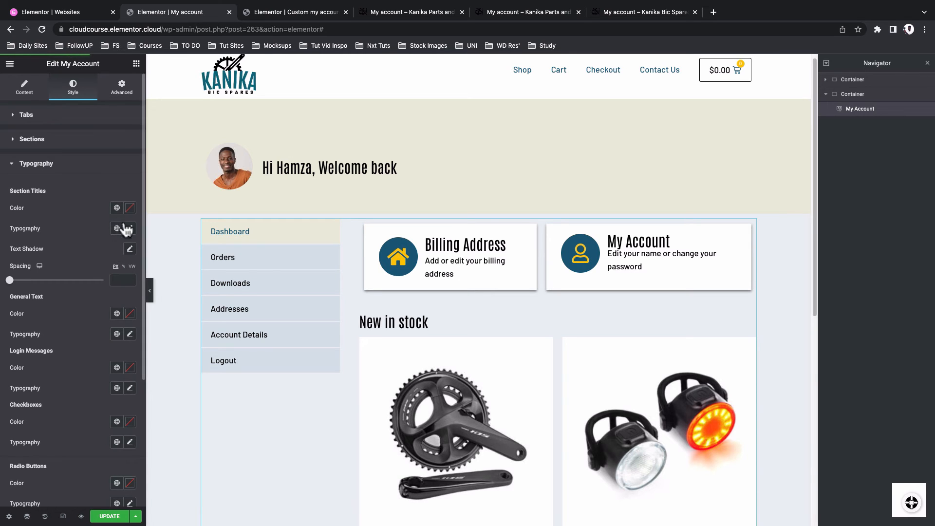
{"action": "left_click", "coordinate": [117, 207]}
{"action": "left_click", "coordinate": [47, 292]}
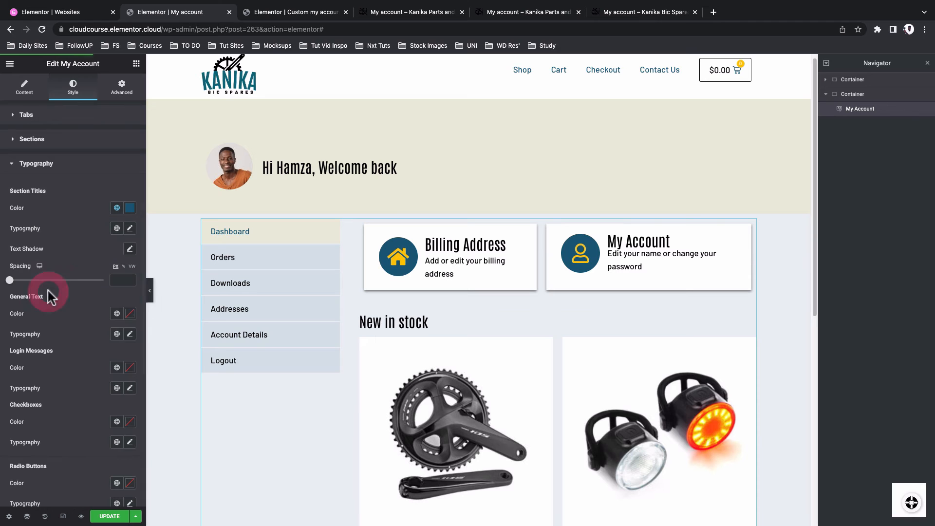
{"action": "left_click", "coordinate": [116, 228]}
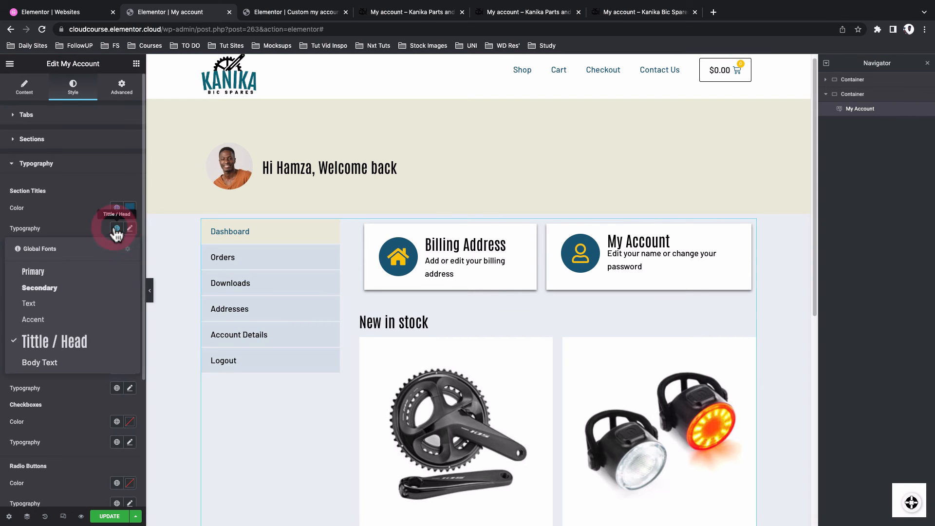
{"action": "left_click", "coordinate": [77, 340]}
{"action": "left_click", "coordinate": [219, 281]}
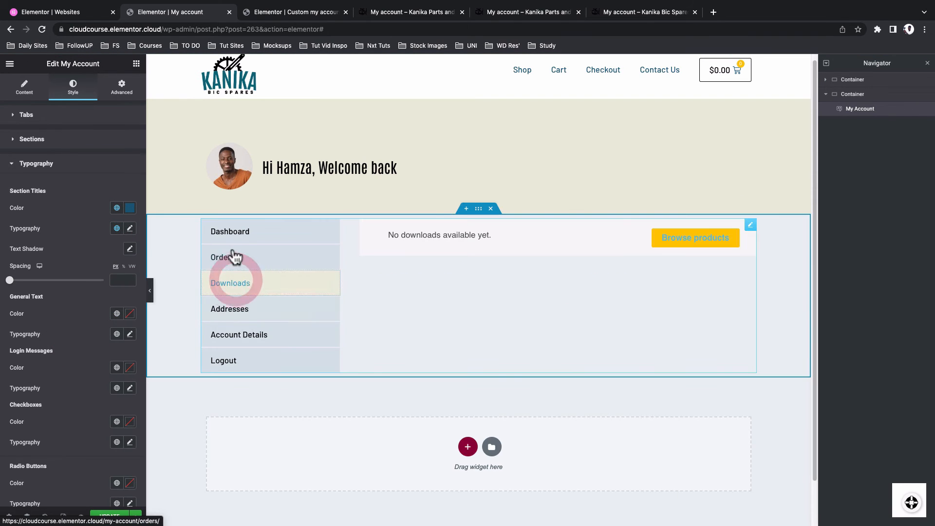
{"action": "left_click", "coordinate": [232, 262]}
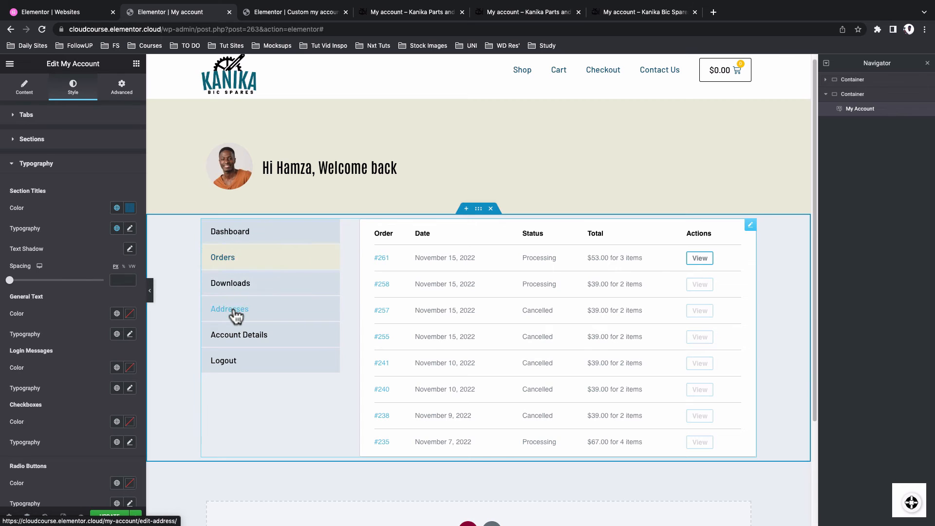
{"action": "left_click", "coordinate": [235, 314]}
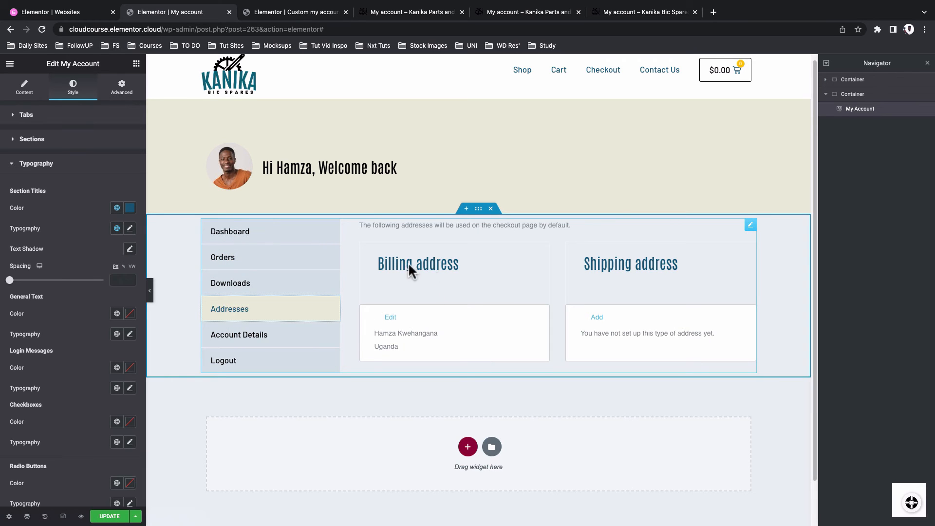
Set the widget's general text to the Main global color and the Body Text global font.
{"action": "scroll", "coordinate": [79, 248], "scroll_direction": "down", "scroll_amount": 3}
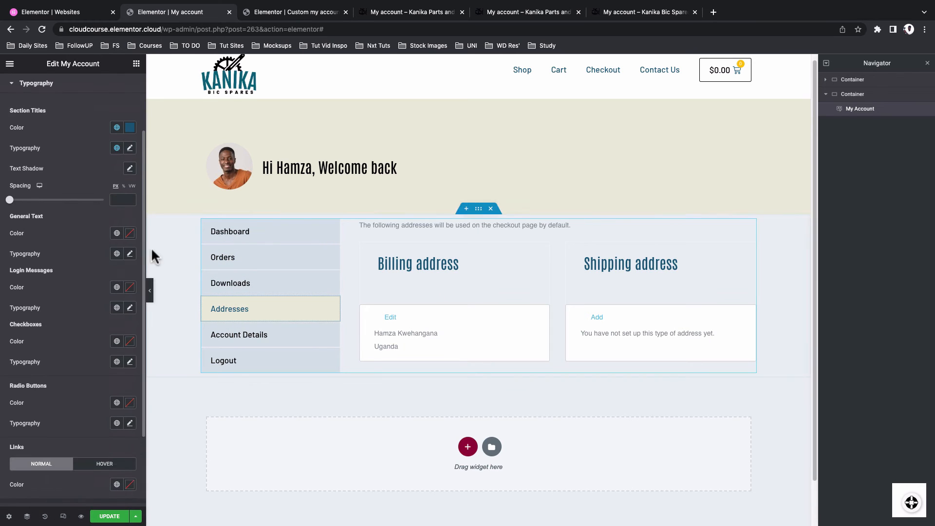
{"action": "left_click", "coordinate": [116, 234]}
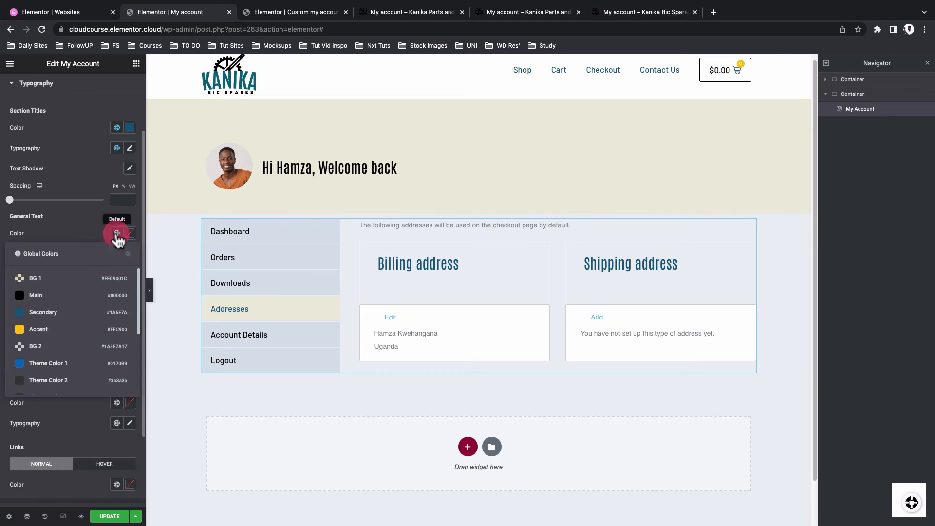
{"action": "left_click", "coordinate": [62, 298]}
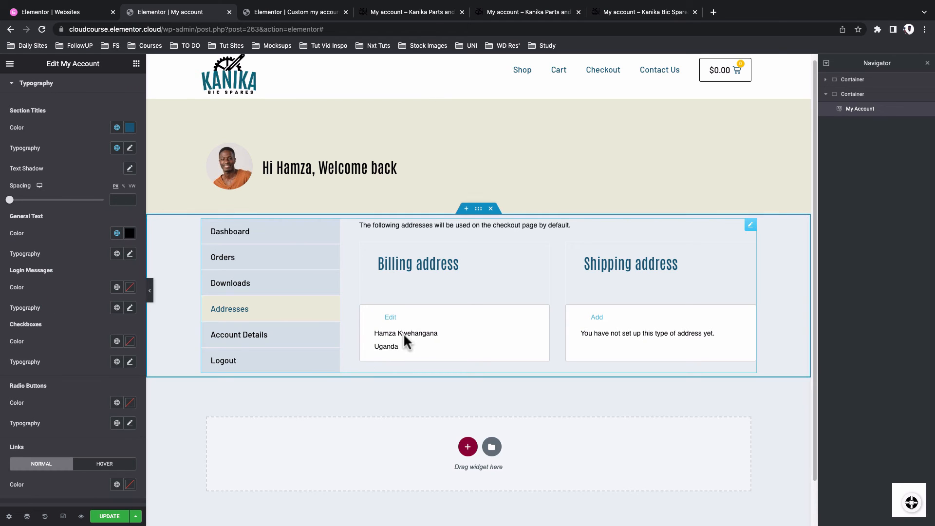
{"action": "left_click", "coordinate": [117, 254]}
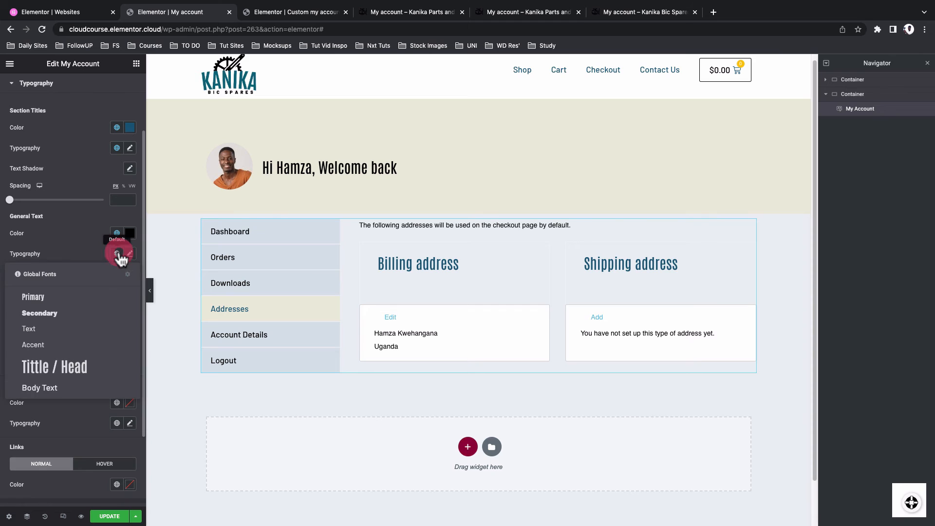
{"action": "left_click", "coordinate": [29, 387]}
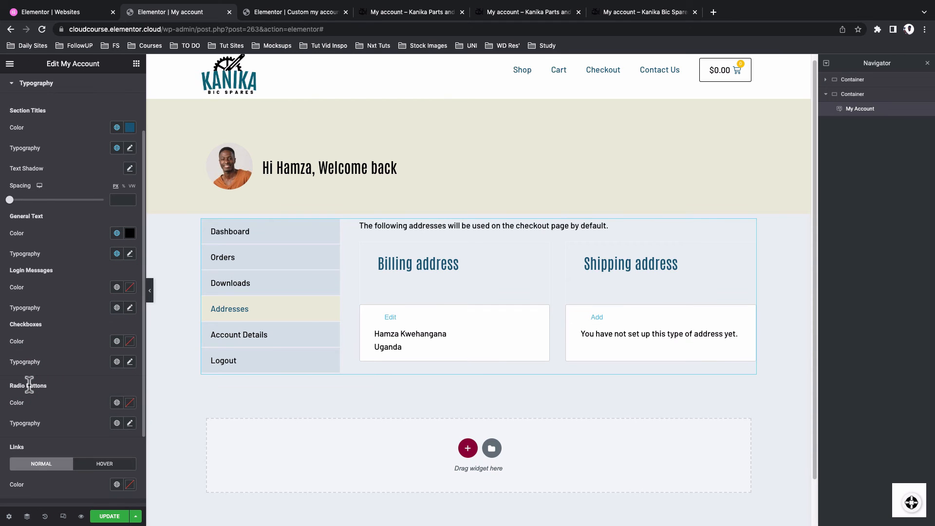
Apply the Main global color and the Body Text global font to the login messages, checkboxes and radio buttons.
{"action": "scroll", "coordinate": [29, 385], "scroll_direction": "down", "scroll_amount": 2}
{"action": "left_click", "coordinate": [117, 232]}
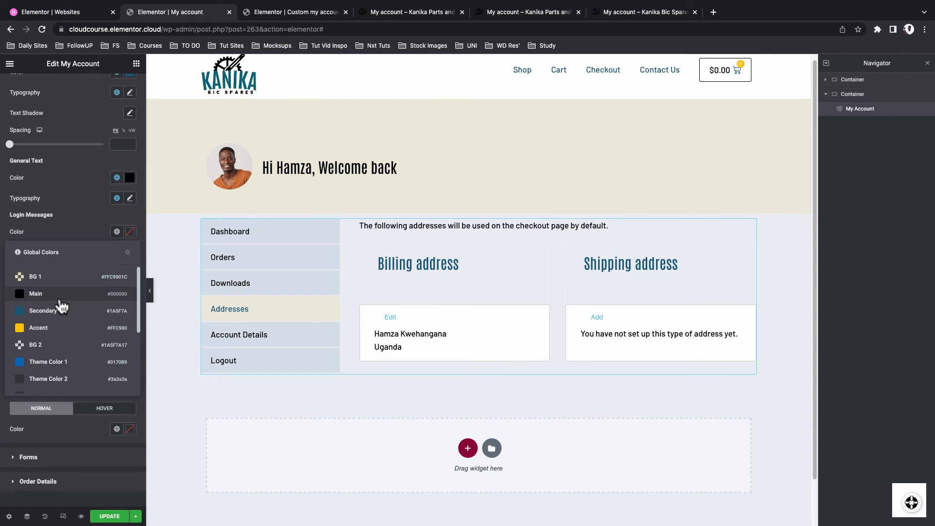
{"action": "left_click", "coordinate": [59, 297]}
{"action": "left_click", "coordinate": [117, 253]}
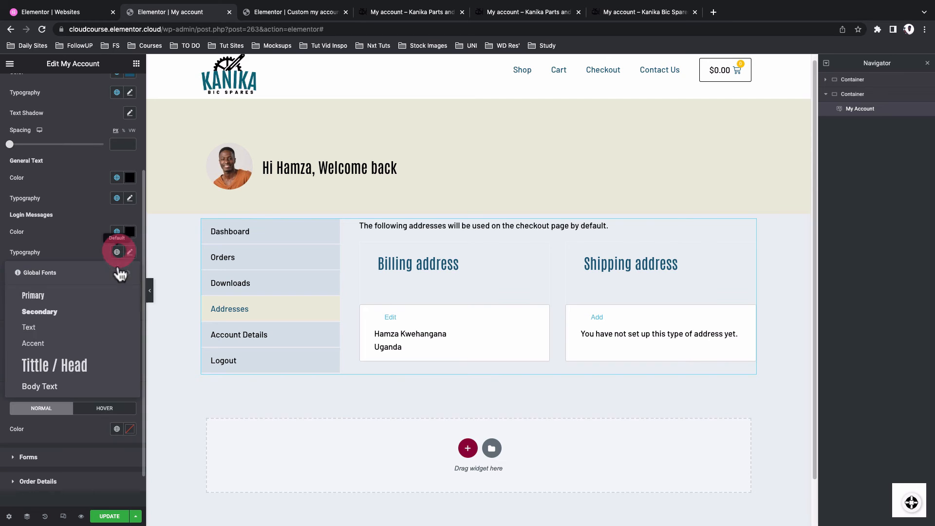
{"action": "left_click", "coordinate": [44, 388]}
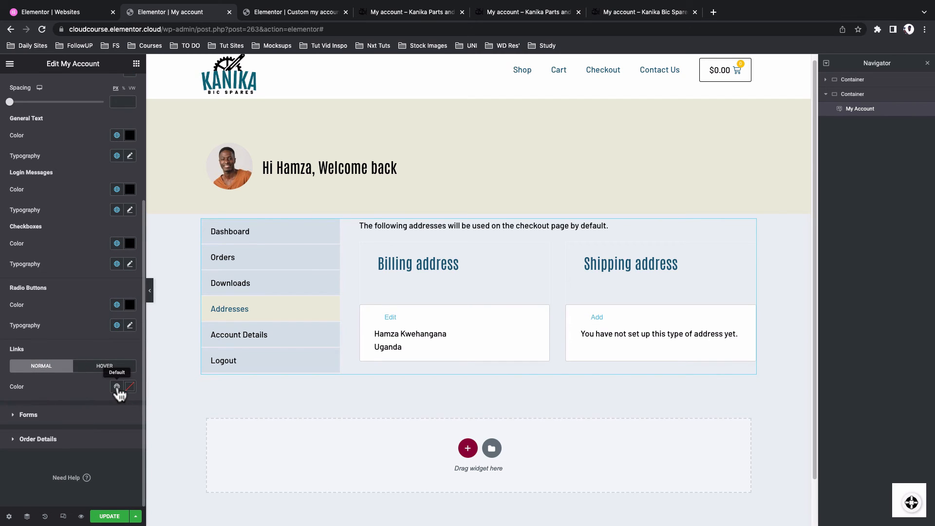
Set the links' normal color to the Secondary global color and their hover color to Accent.
{"action": "left_click", "coordinate": [117, 387]}
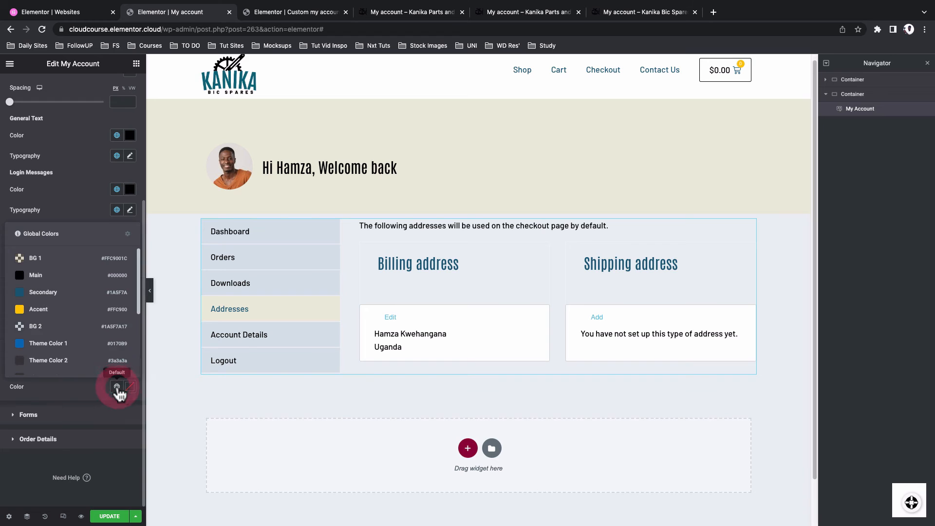
{"action": "left_click", "coordinate": [98, 294]}
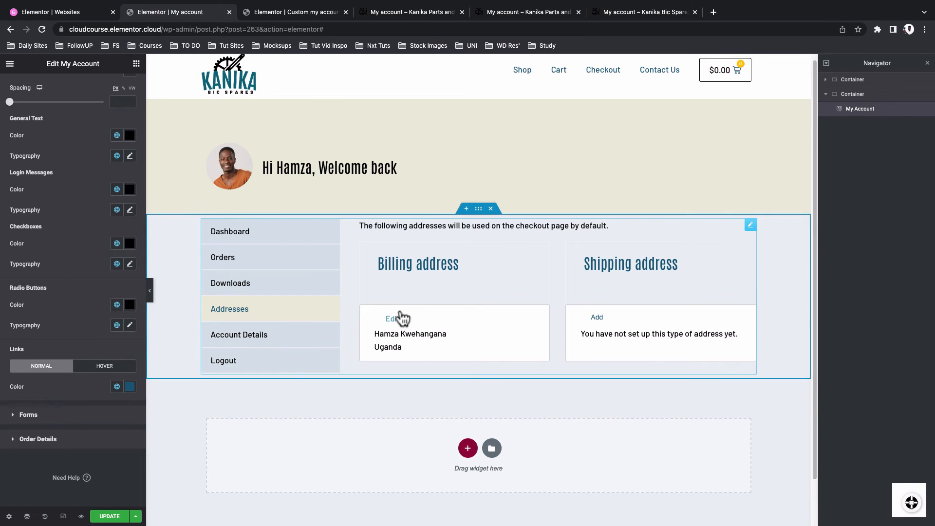
{"action": "left_click", "coordinate": [102, 368]}
{"action": "left_click", "coordinate": [117, 387]}
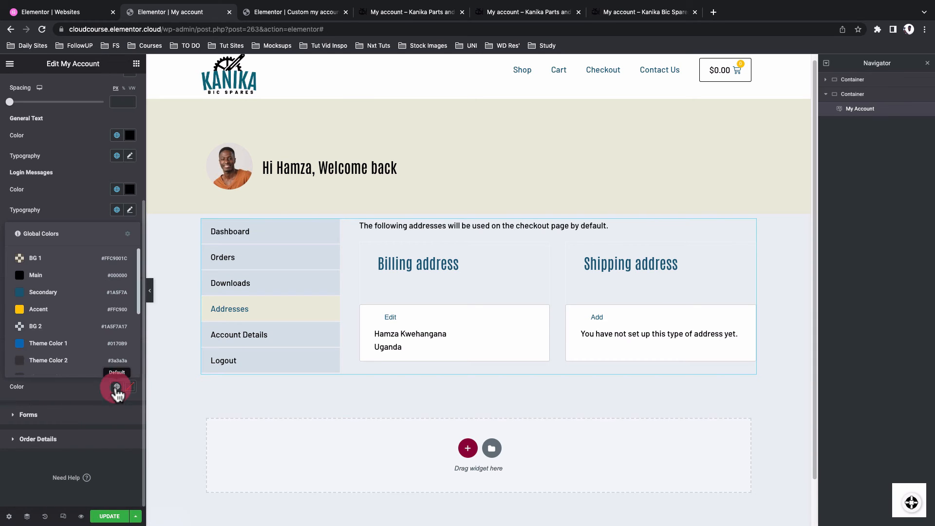
{"action": "left_click", "coordinate": [75, 314]}
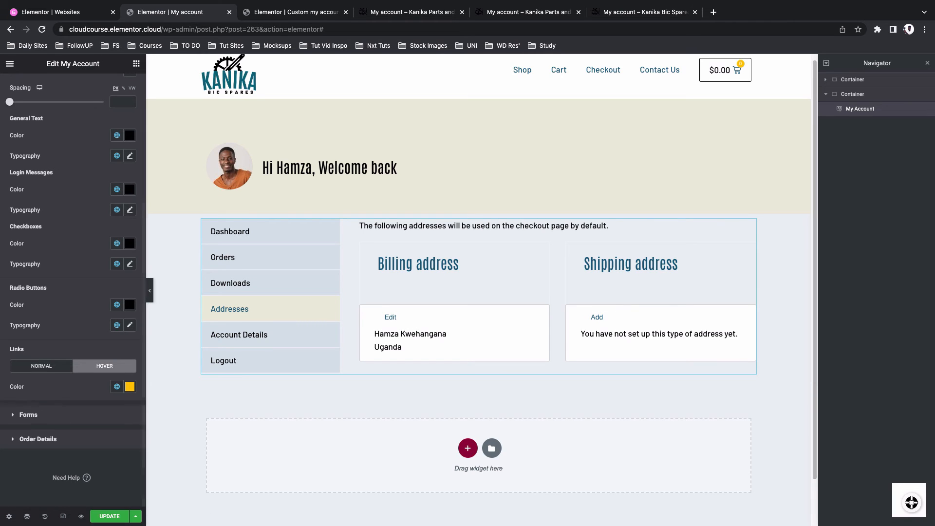
Set the color of the form labels to the Main global color.
{"action": "left_click", "coordinate": [28, 415]}
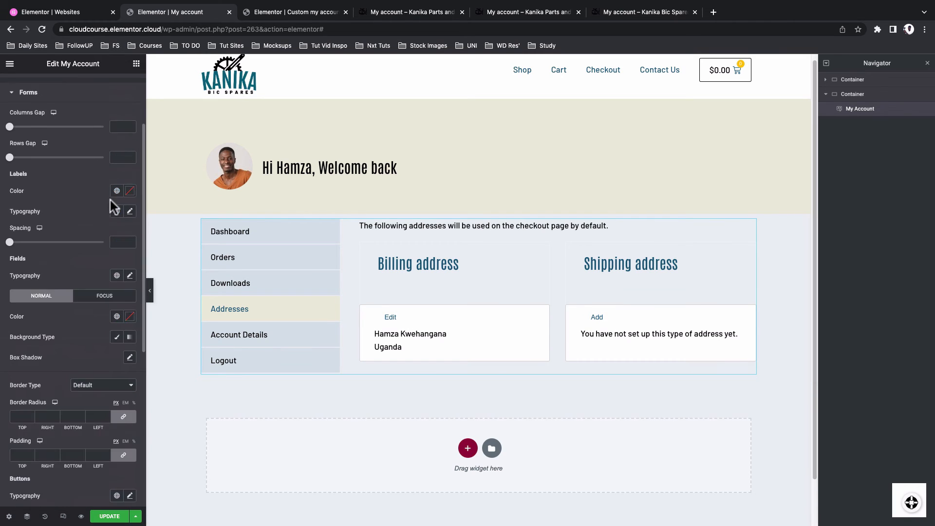
{"action": "left_click", "coordinate": [117, 192]}
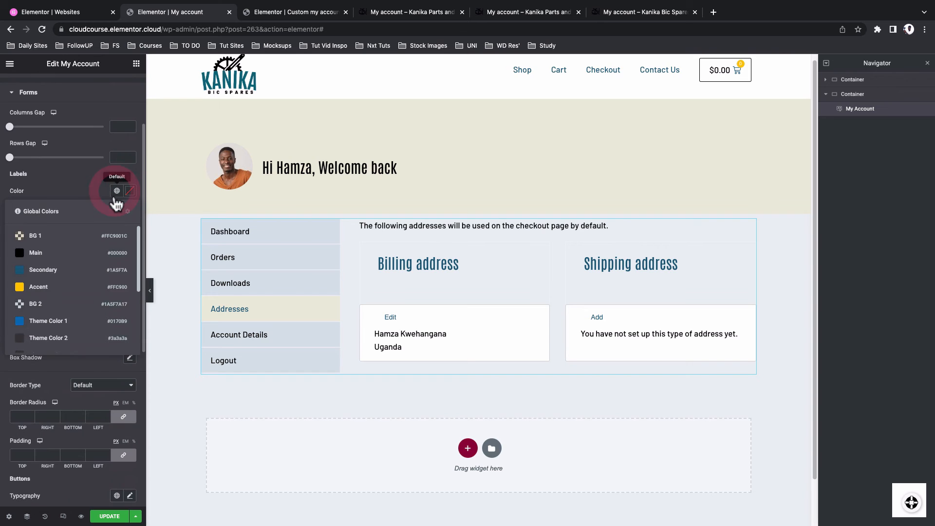
{"action": "left_click", "coordinate": [80, 253]}
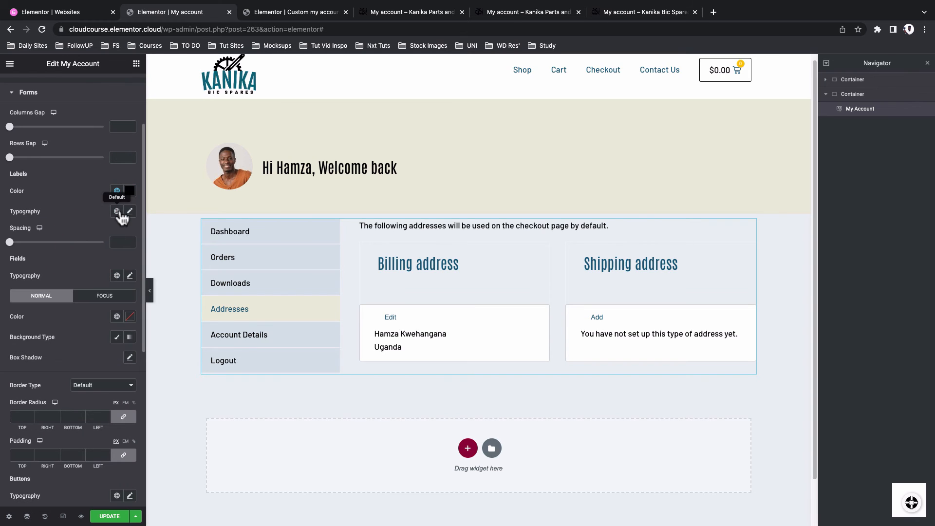
Apply the Body Text global font to the form labels.
{"action": "left_click", "coordinate": [117, 211]}
{"action": "left_click", "coordinate": [80, 344]}
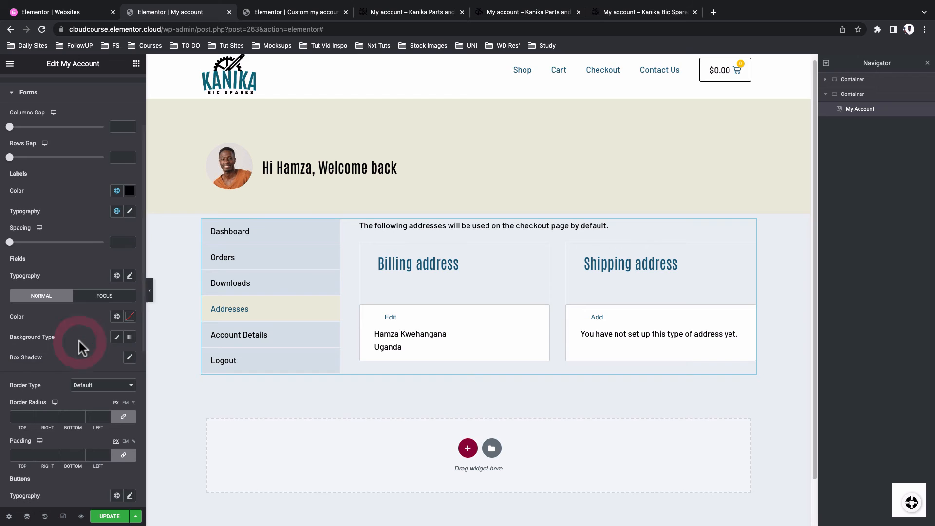
{"action": "scroll", "coordinate": [96, 284], "scroll_direction": "down", "scroll_amount": 8}
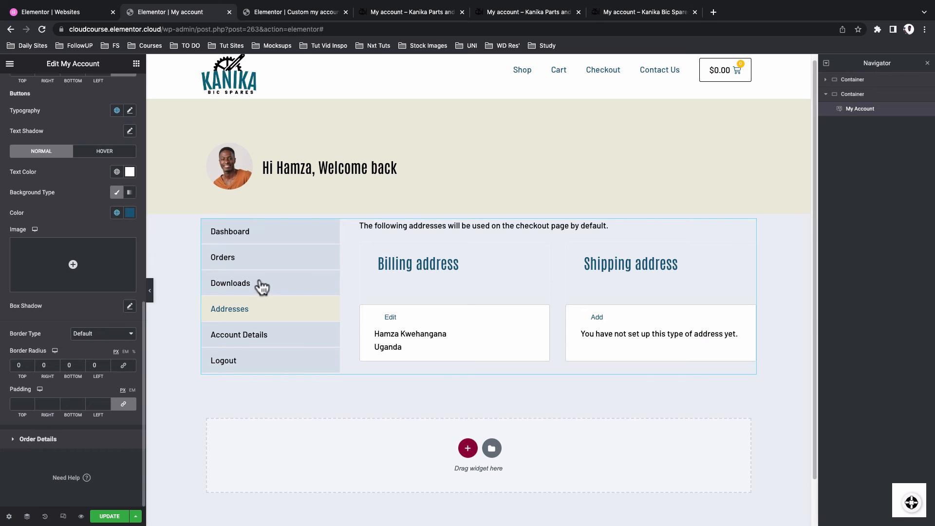
Show the Orders page in the account preview and set the order details rows gap to 30.
{"action": "left_click", "coordinate": [229, 267]}
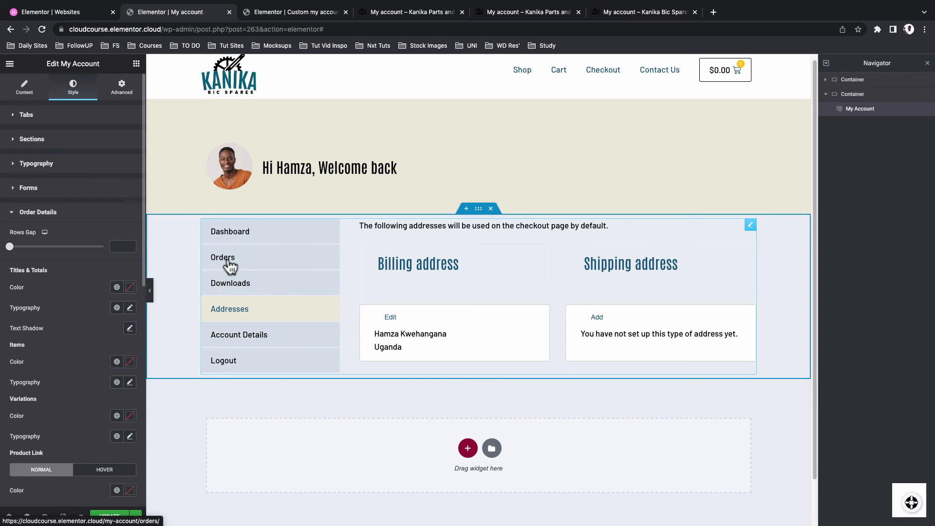
{"action": "left_click", "coordinate": [229, 267]}
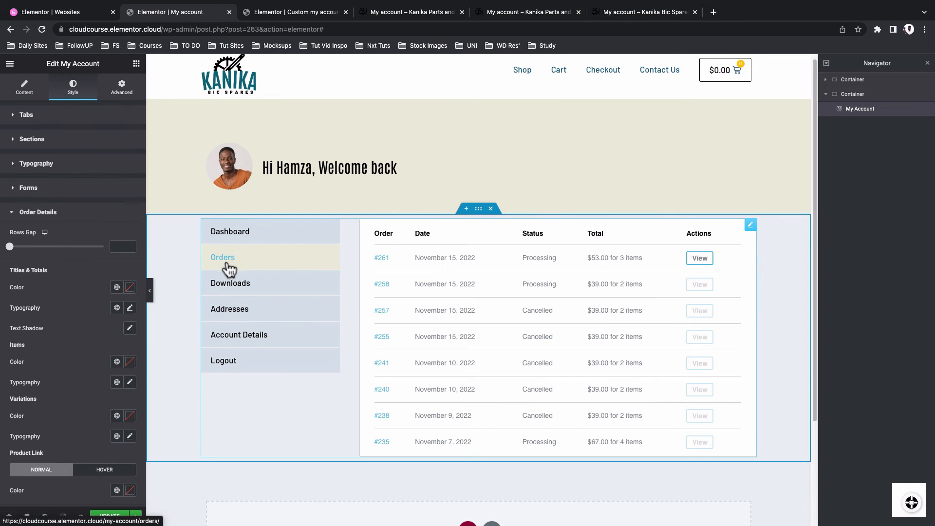
{"action": "scroll", "coordinate": [123, 200], "scroll_direction": "down", "scroll_amount": 2}
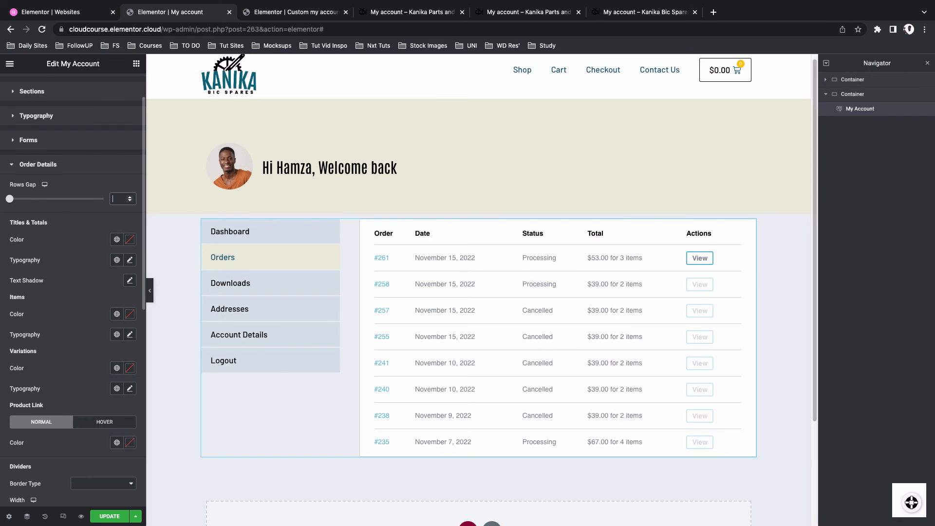
{"action": "type", "text": "30"}
{"action": "key", "text": "BackSpace"}
{"action": "key", "text": "BackSpace"}
{"action": "type", "text": "30"}
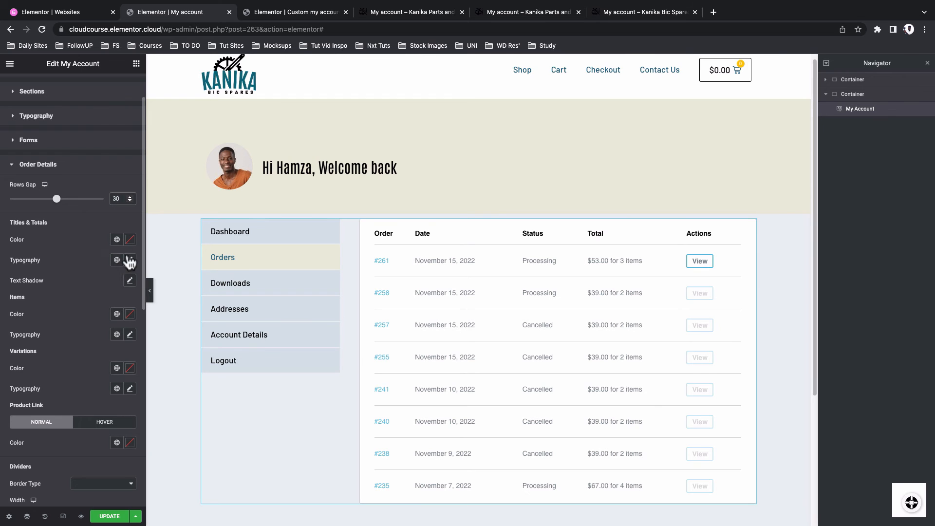
Set the order details titles and totals to the Secondary global color and the Body Text global font.
{"action": "left_click", "coordinate": [117, 240]}
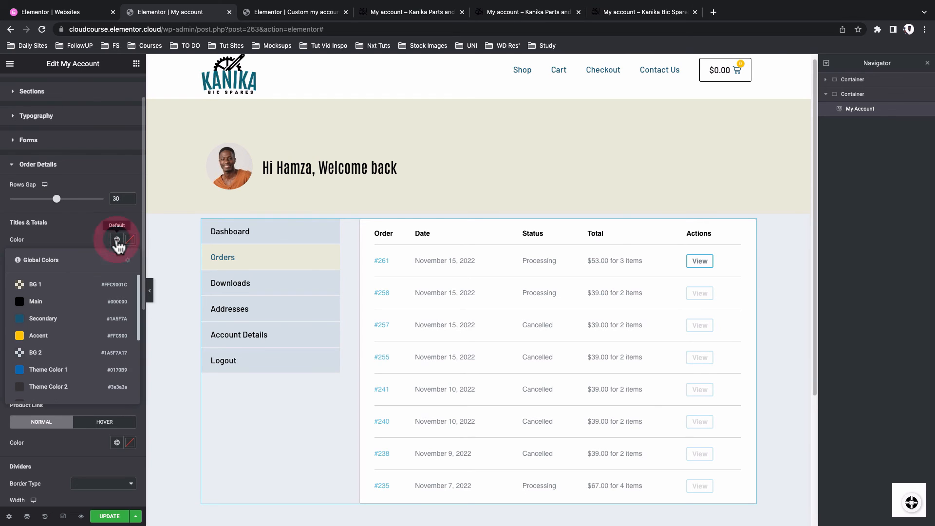
{"action": "left_click", "coordinate": [72, 319]}
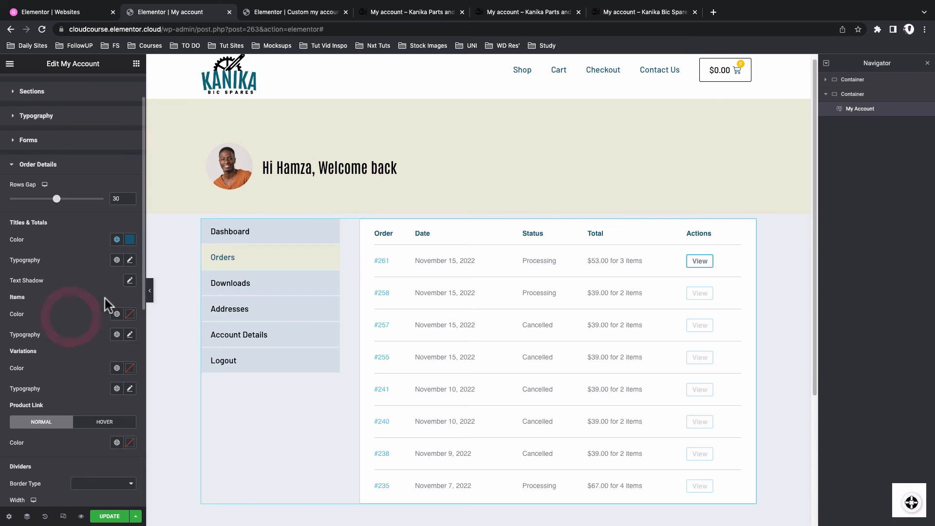
{"action": "left_click", "coordinate": [117, 260]}
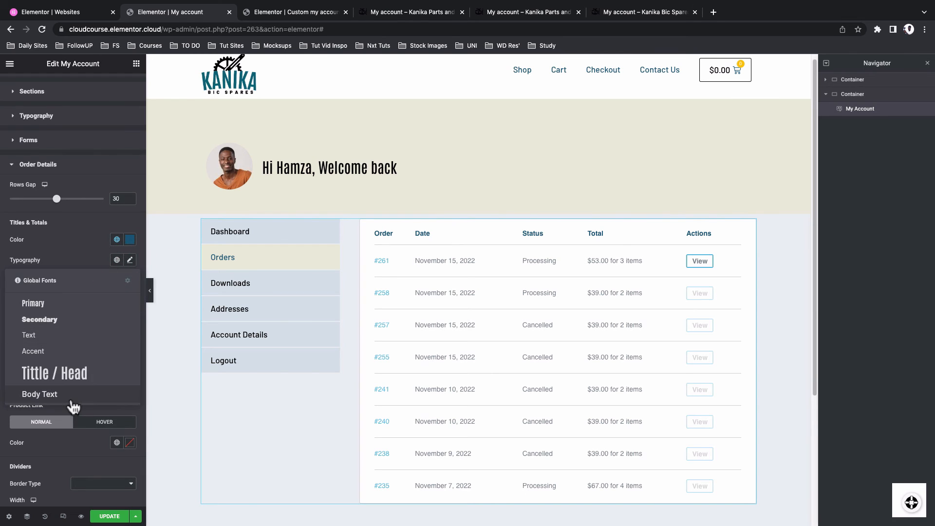
{"action": "left_click", "coordinate": [71, 395]}
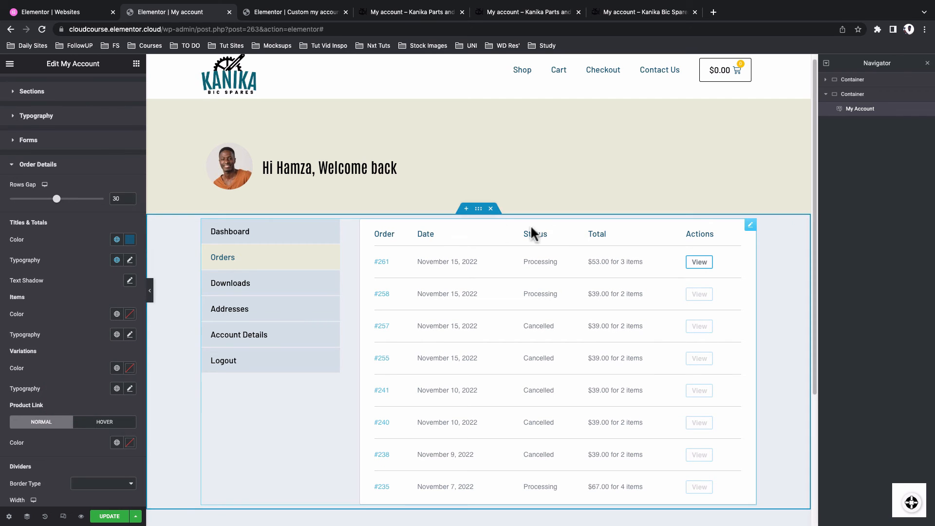
Set the order details items to the Main global color and the Body Text global font.
{"action": "scroll", "coordinate": [118, 261], "scroll_direction": "down", "scroll_amount": 2}
{"action": "left_click", "coordinate": [117, 256]}
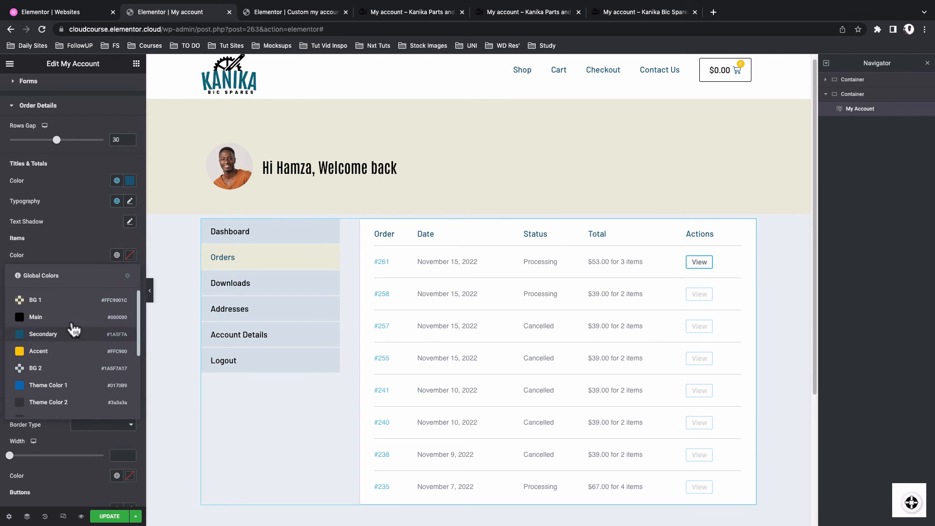
{"action": "left_click", "coordinate": [72, 314]}
{"action": "left_click", "coordinate": [117, 276]}
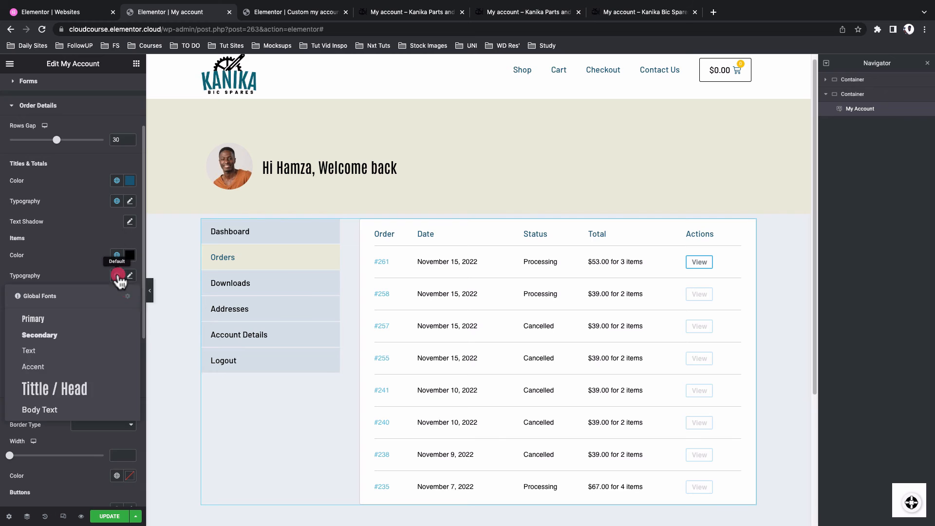
{"action": "left_click", "coordinate": [65, 411]}
{"action": "scroll", "coordinate": [121, 344], "scroll_direction": "down", "scroll_amount": 1}
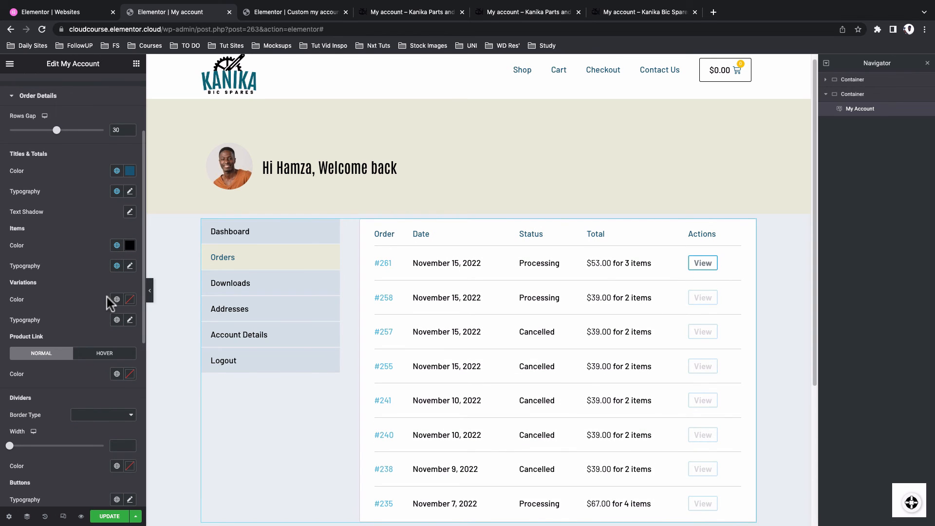
Set the product links' normal color to the Secondary global color and their hover color to Accent.
{"action": "scroll", "coordinate": [105, 314], "scroll_direction": "down", "scroll_amount": 2}
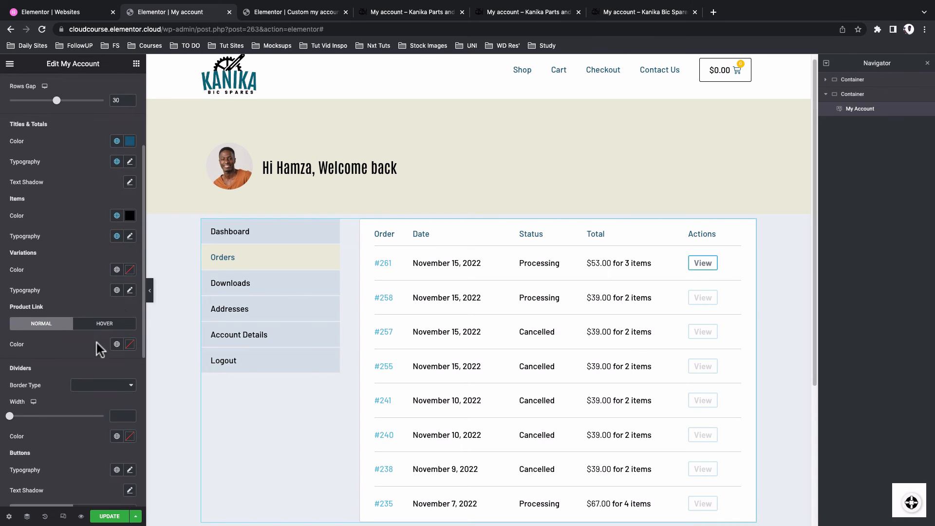
{"action": "scroll", "coordinate": [101, 346], "scroll_direction": "down", "scroll_amount": 2}
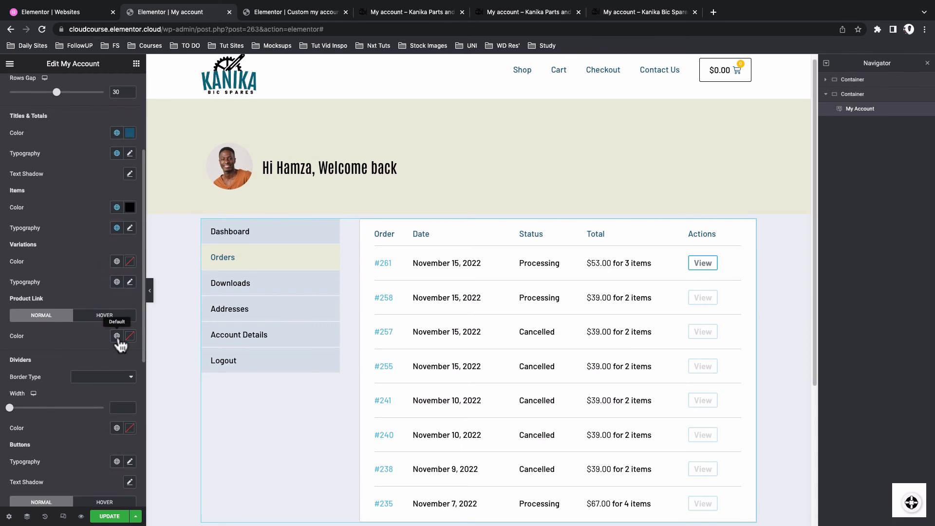
{"action": "left_click", "coordinate": [117, 336]}
{"action": "left_click", "coordinate": [75, 416]}
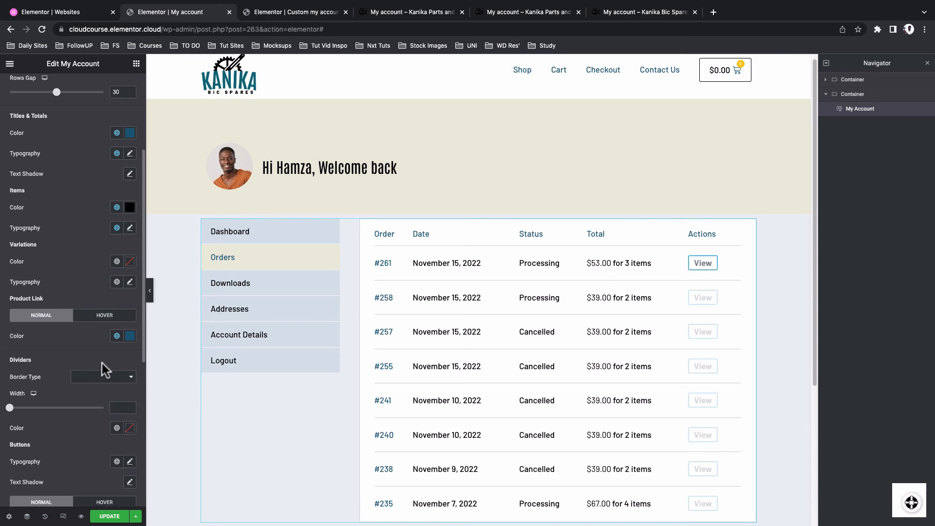
{"action": "left_click", "coordinate": [104, 317]}
{"action": "left_click", "coordinate": [117, 336]}
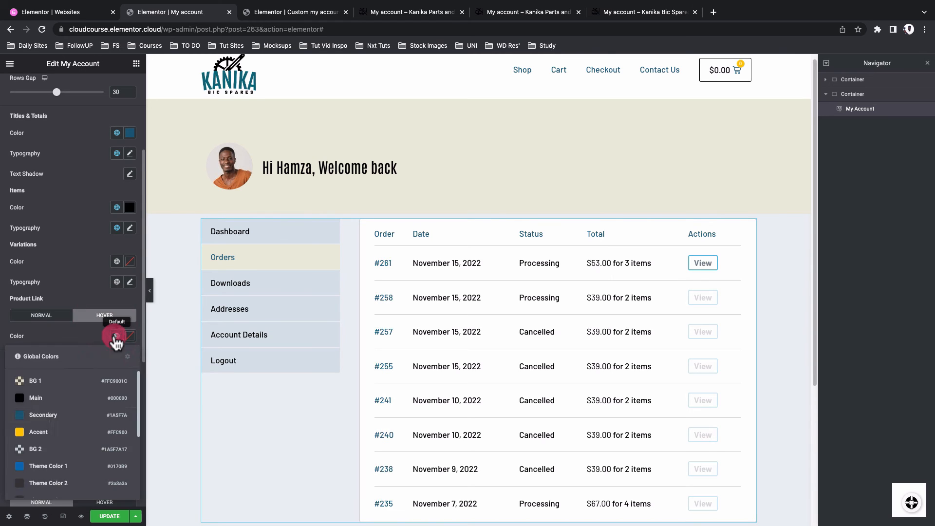
{"action": "left_click", "coordinate": [49, 432]}
{"action": "scroll", "coordinate": [96, 329], "scroll_direction": "down", "scroll_amount": 1}
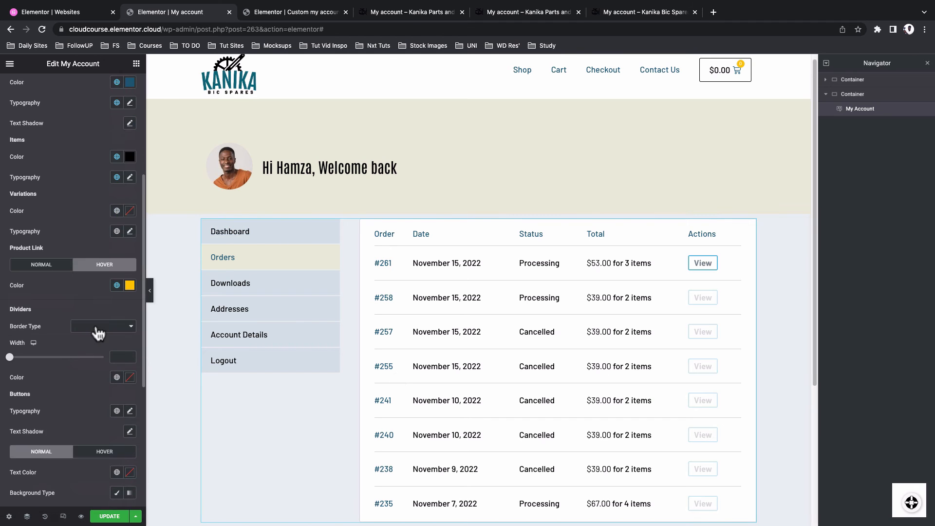
Try a width of 50 for the order table dividers and clear the value again.
{"action": "scroll", "coordinate": [97, 331], "scroll_direction": "down", "scroll_amount": 2}
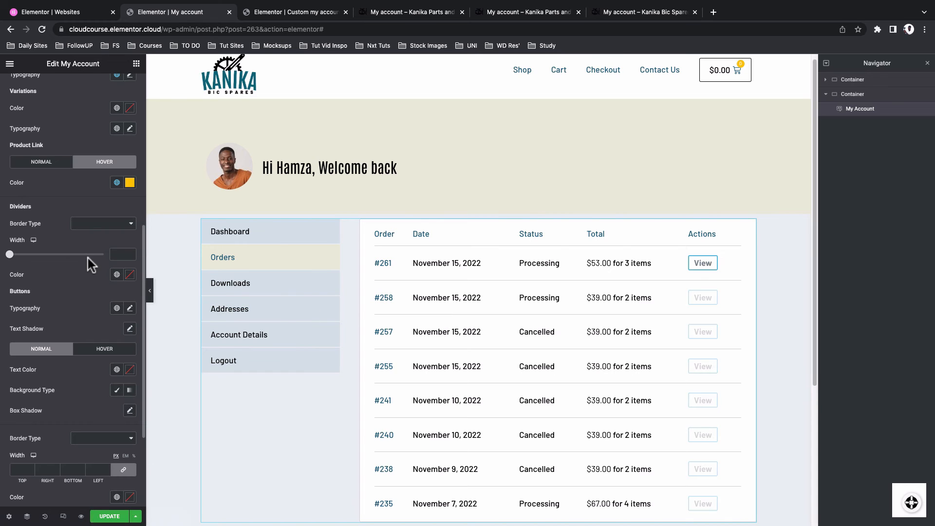
{"action": "left_click", "coordinate": [98, 224]}
{"action": "left_click", "coordinate": [47, 246]}
{"action": "left_click", "coordinate": [119, 251]}
{"action": "type", "text": "50"}
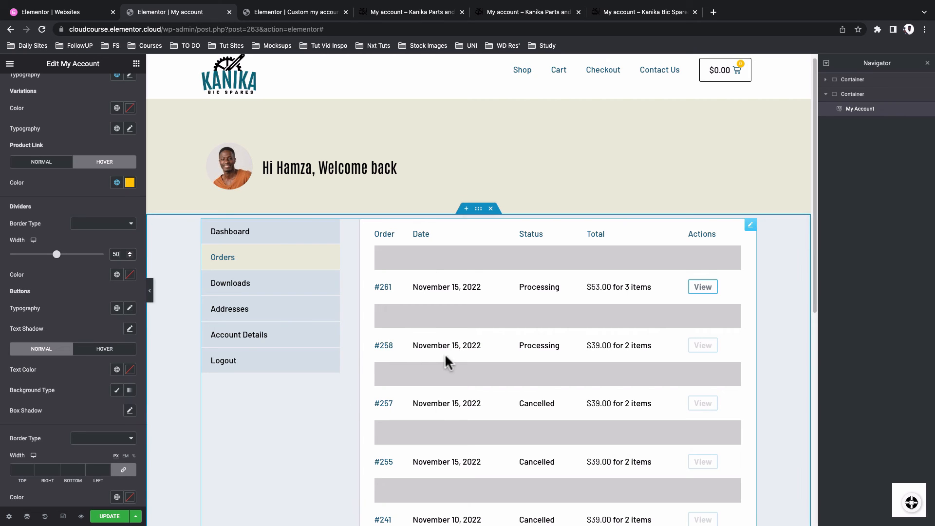
{"action": "key", "text": "BackSpace"}
{"action": "key", "text": "BackSpace"}
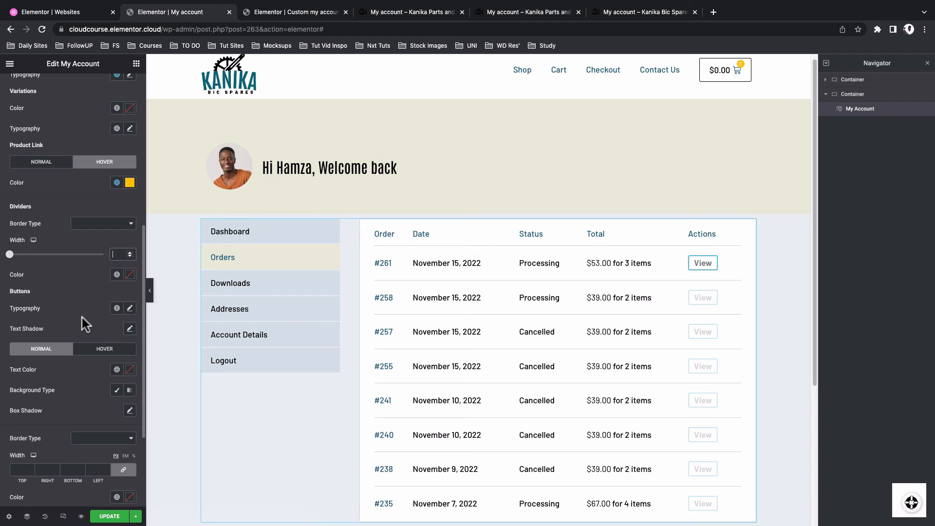
Apply the Body Text global font to the order details buttons.
{"action": "scroll", "coordinate": [88, 281], "scroll_direction": "down", "scroll_amount": 1}
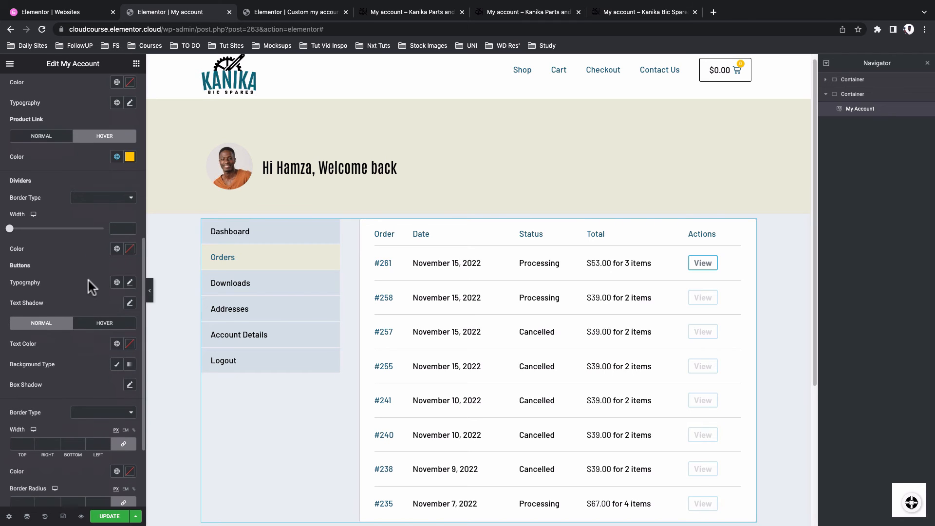
{"action": "left_click", "coordinate": [117, 284]}
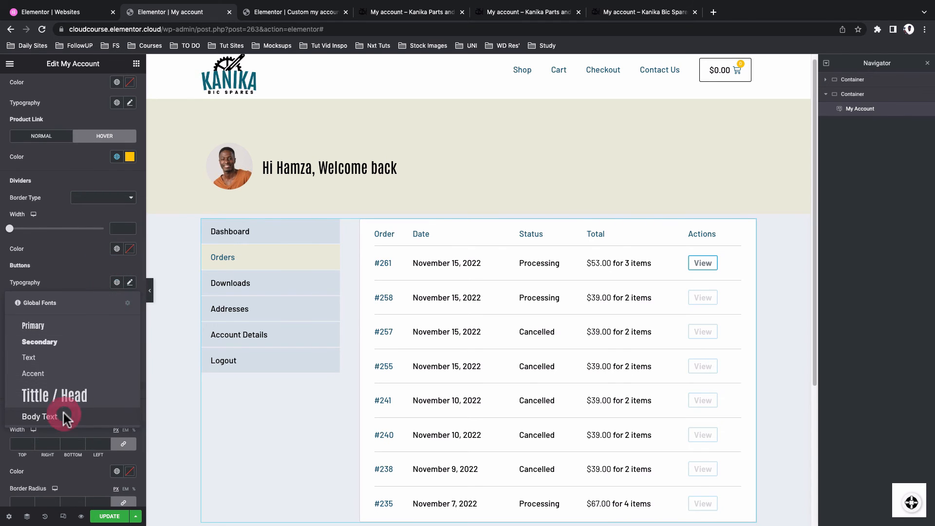
{"action": "left_click", "coordinate": [63, 414]}
{"action": "scroll", "coordinate": [94, 360], "scroll_direction": "down", "scroll_amount": 3}
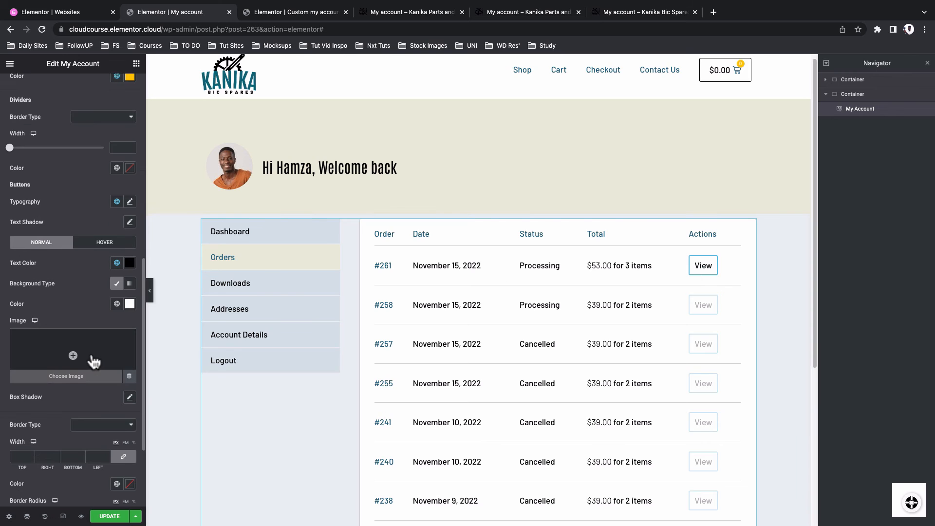
Give the order details buttons a solid 2 px border in the Secondary global color.
{"action": "scroll", "coordinate": [94, 361], "scroll_direction": "down", "scroll_amount": 1}
{"action": "left_click", "coordinate": [118, 390]}
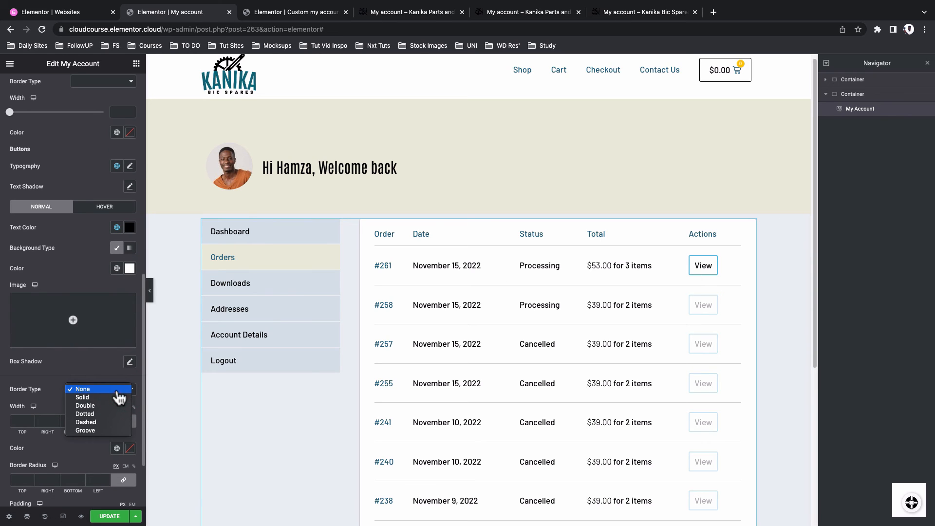
{"action": "left_click", "coordinate": [119, 397]}
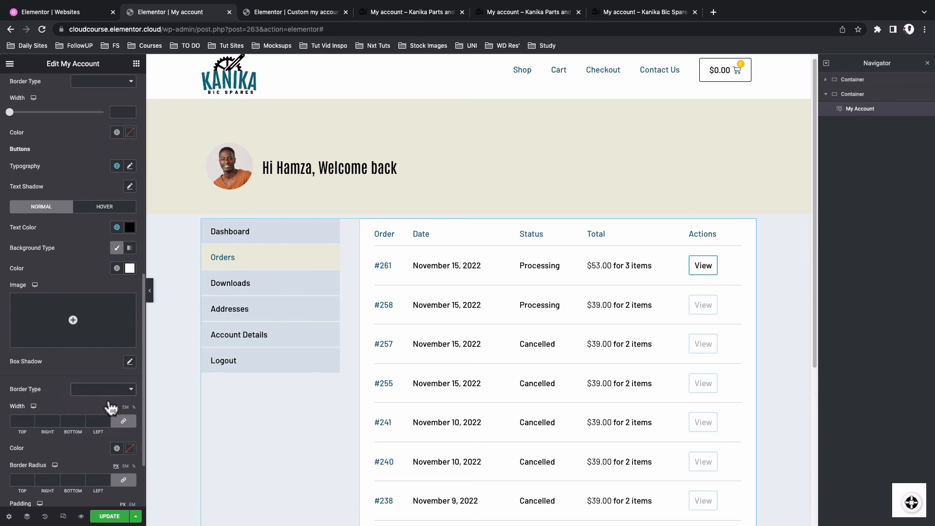
{"action": "left_click", "coordinate": [22, 422]}
{"action": "scroll", "coordinate": [48, 436], "scroll_direction": "down", "scroll_amount": 2}
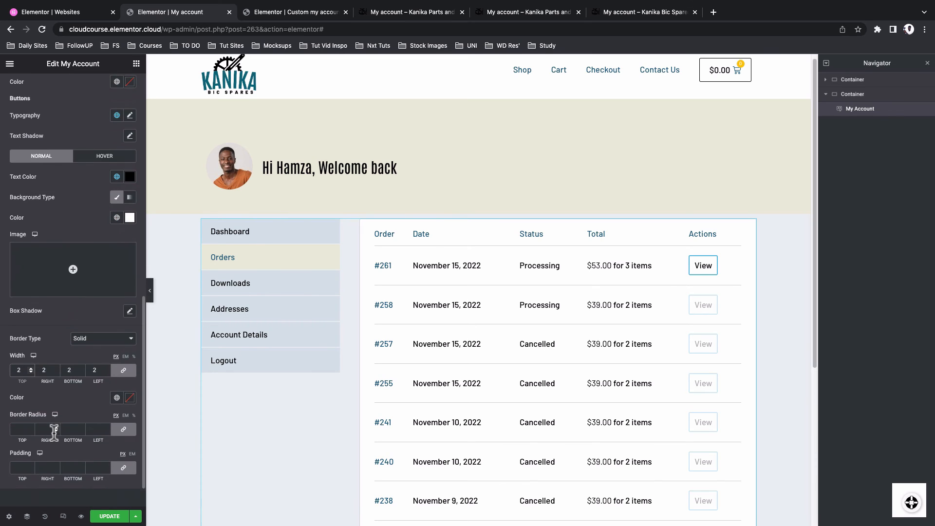
{"action": "left_click", "coordinate": [117, 396]}
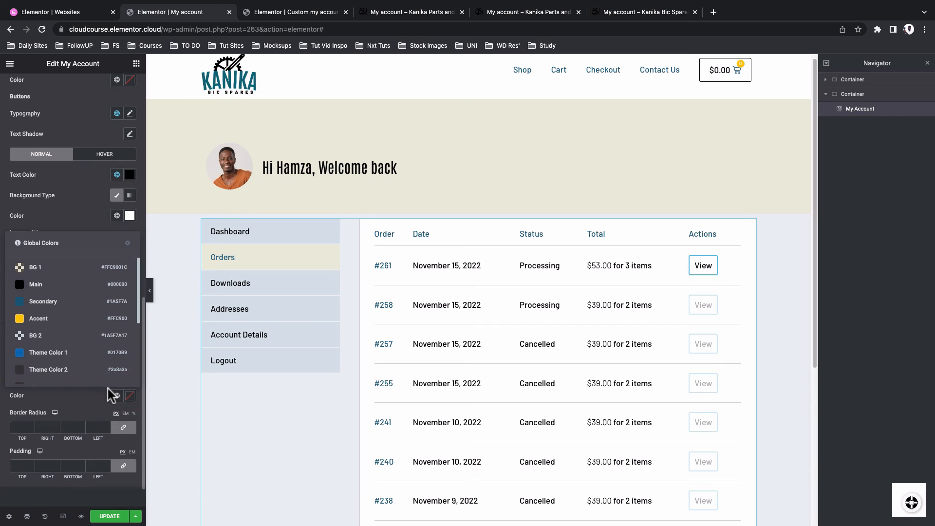
{"action": "left_click", "coordinate": [80, 303]}
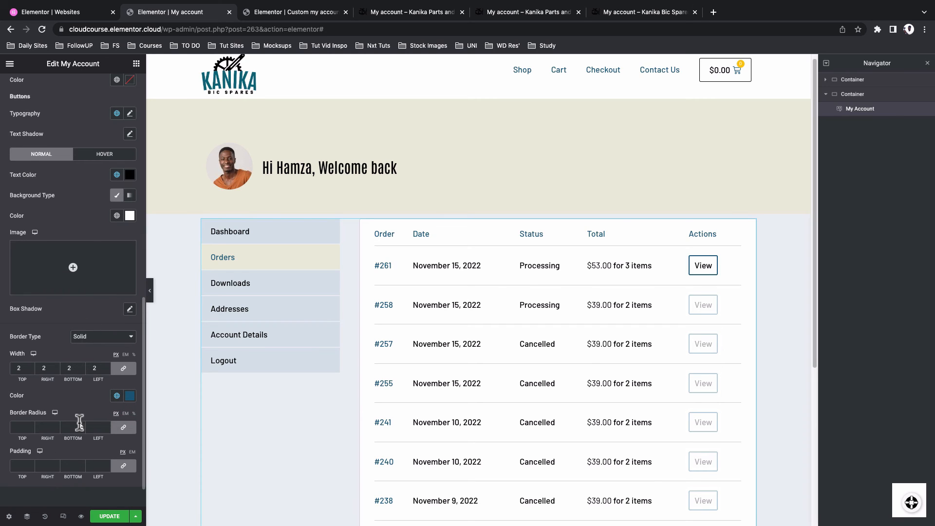
Set the order details buttons' border radius to 0 px on all corners and show their hover settings.
{"action": "scroll", "coordinate": [80, 419], "scroll_direction": "down", "scroll_amount": 2}
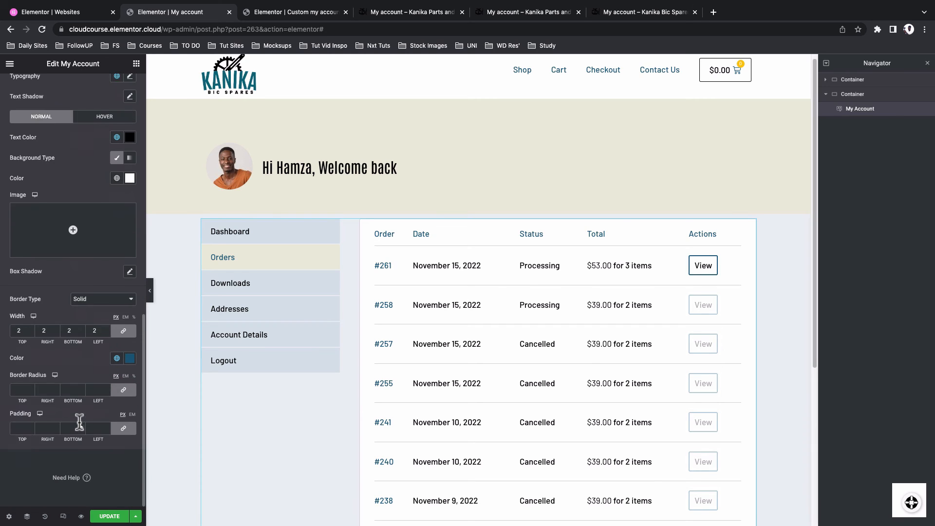
{"action": "left_click", "coordinate": [125, 390]}
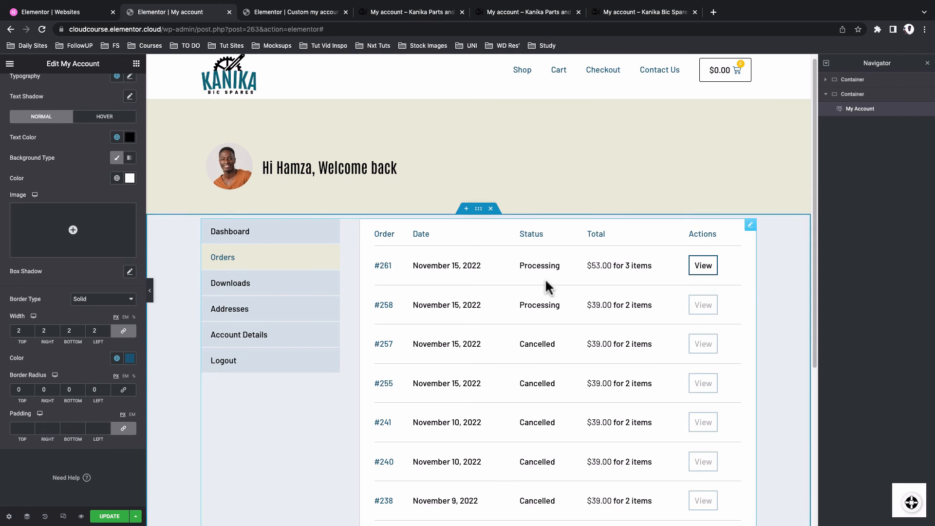
{"action": "left_click", "coordinate": [104, 117]}
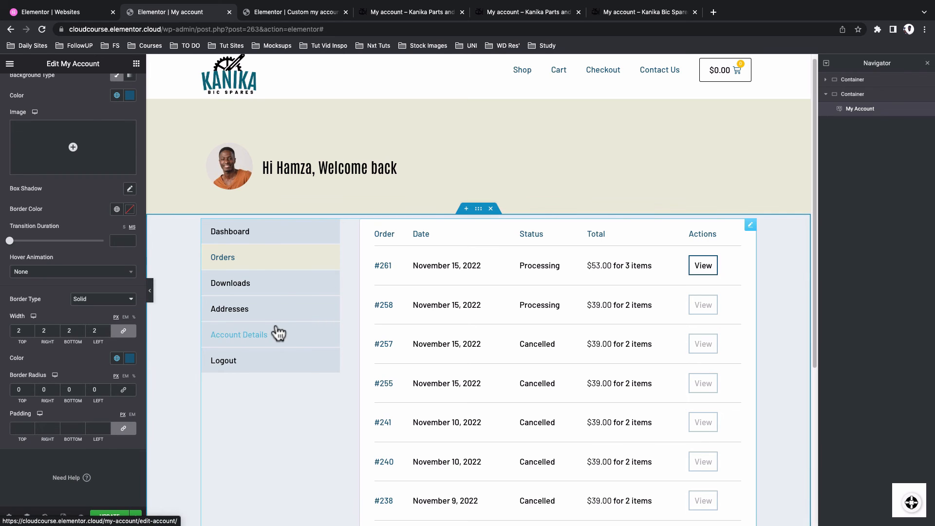
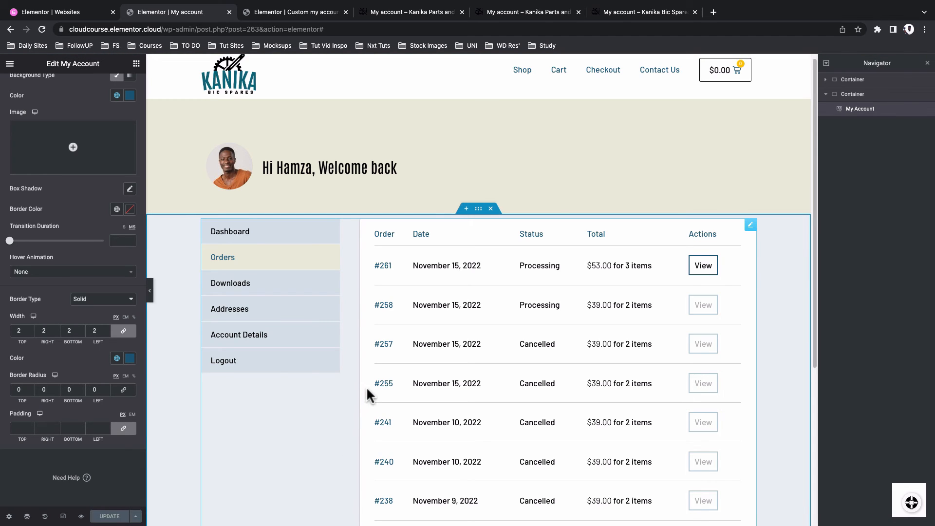
Preview the My account page and look over the dashboard down to the footer.
{"action": "left_click", "coordinate": [81, 517]}
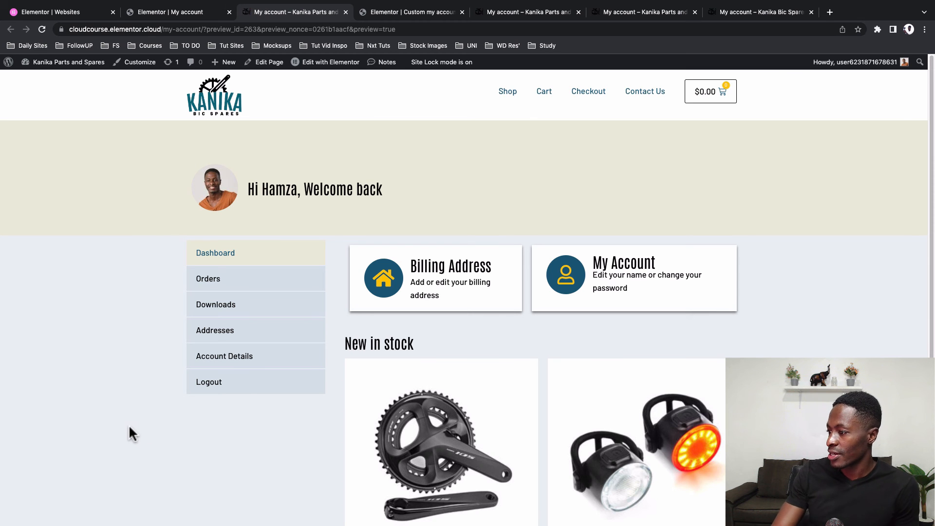
{"action": "scroll", "coordinate": [128, 424], "scroll_direction": "down", "scroll_amount": 5}
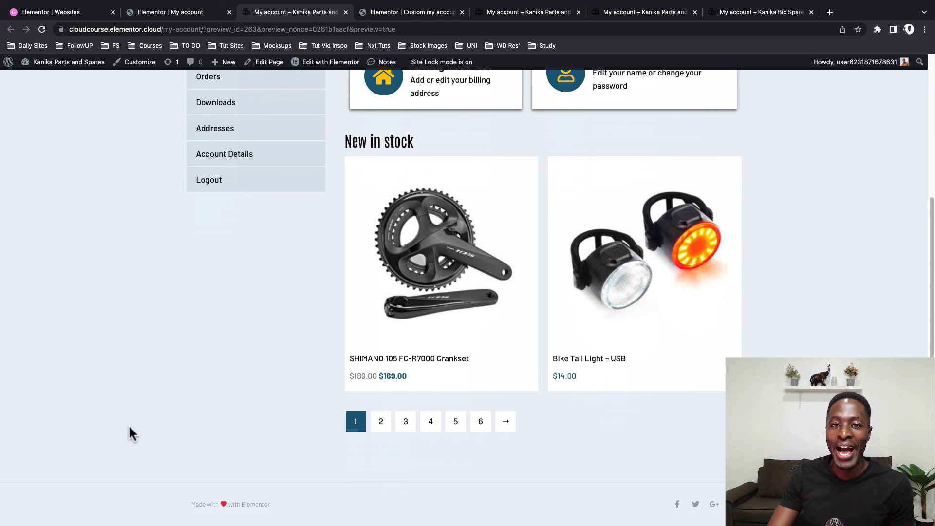
Open the Orders section in the account page preview and look over the styled orders table.
{"action": "scroll", "coordinate": [129, 424], "scroll_direction": "up", "scroll_amount": 3}
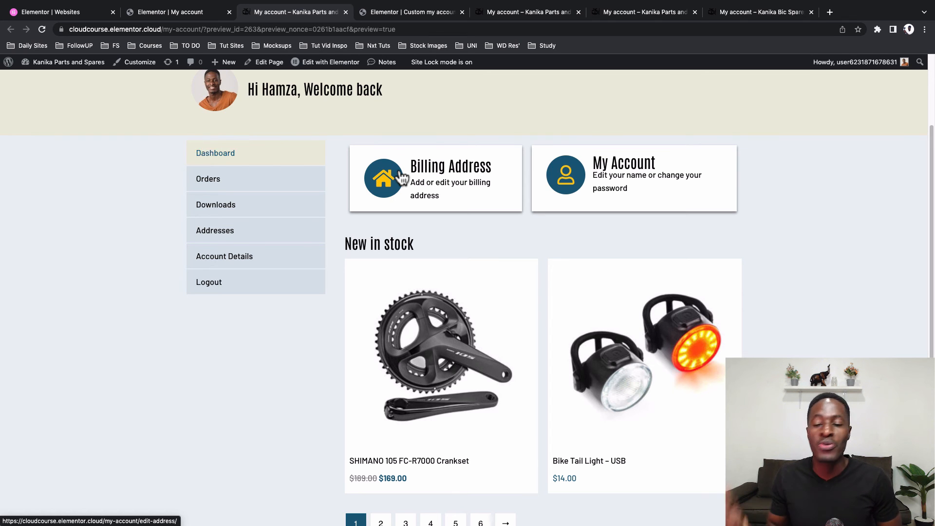
{"action": "left_click", "coordinate": [214, 181]}
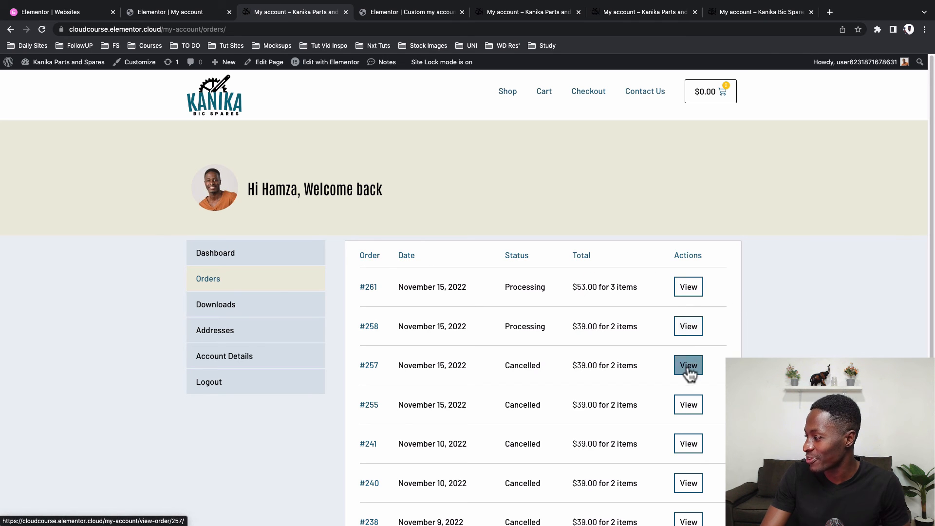
{"action": "scroll", "coordinate": [689, 373], "scroll_direction": "down", "scroll_amount": 3}
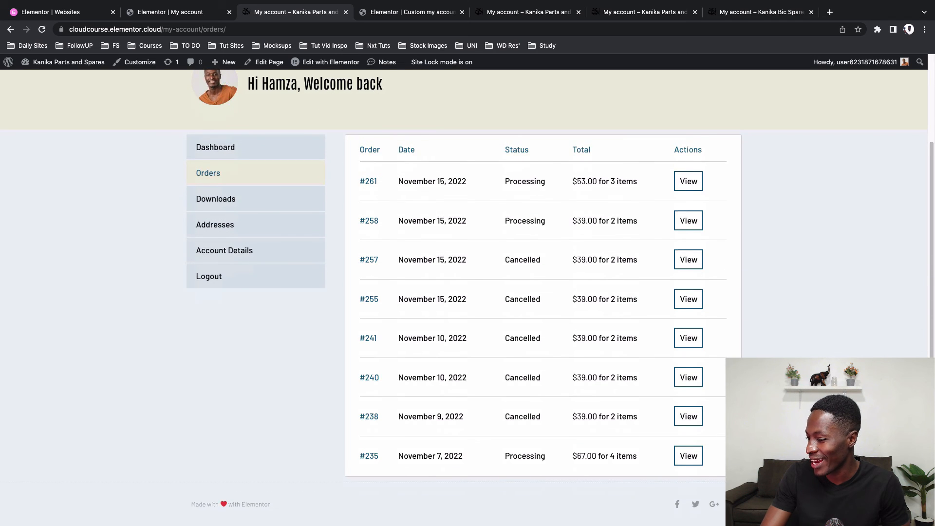
{"action": "scroll", "coordinate": [571, 317], "scroll_direction": "up", "scroll_amount": 3}
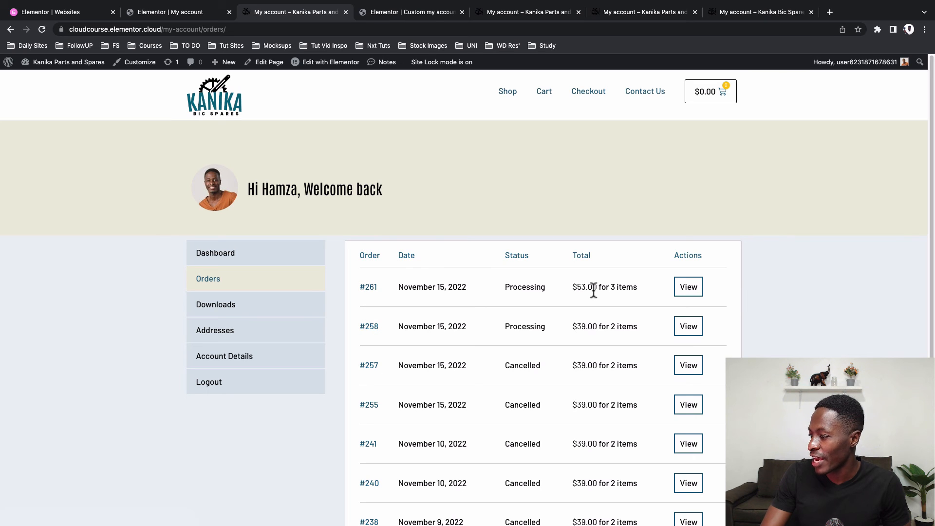
{"action": "scroll", "coordinate": [593, 289], "scroll_direction": "down", "scroll_amount": 2}
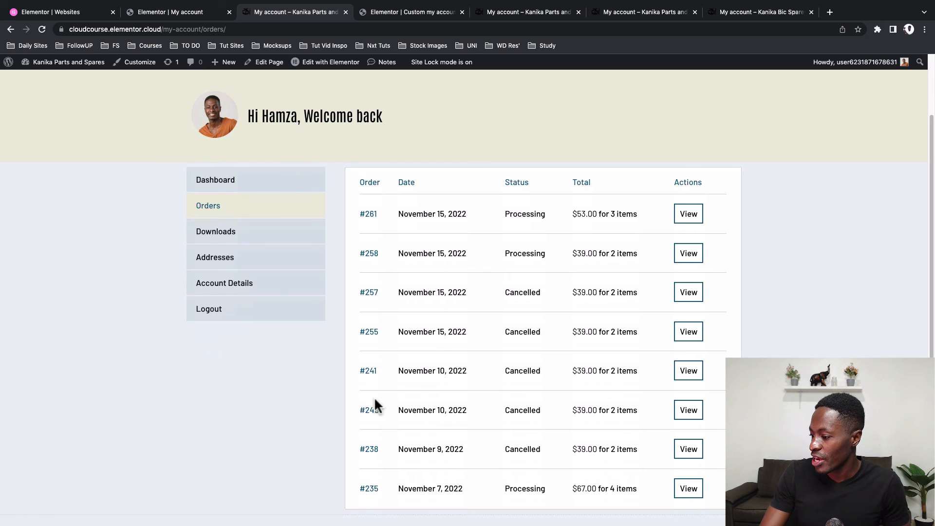
{"action": "scroll", "coordinate": [500, 407], "scroll_direction": "down", "scroll_amount": 1}
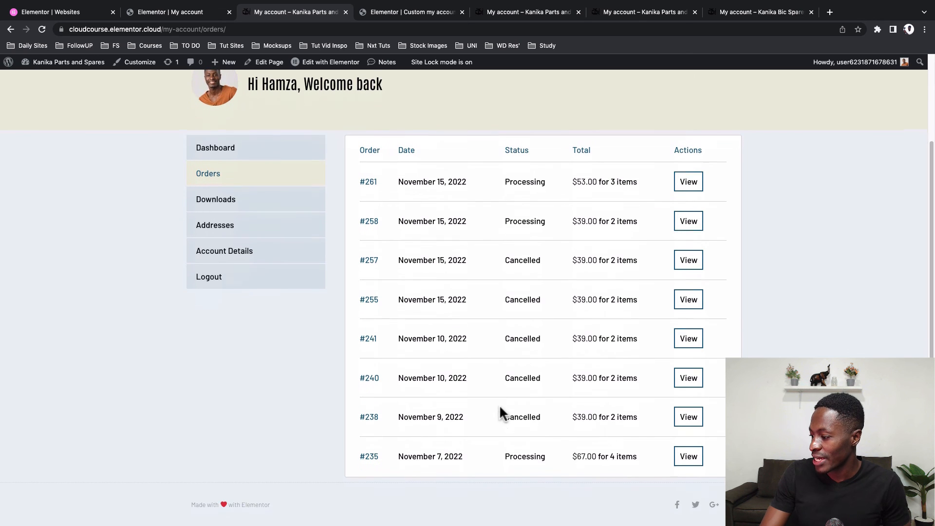
Examine the Downloads, Addresses and Account Details sections of the previewed account page.
{"action": "left_click", "coordinate": [221, 203]}
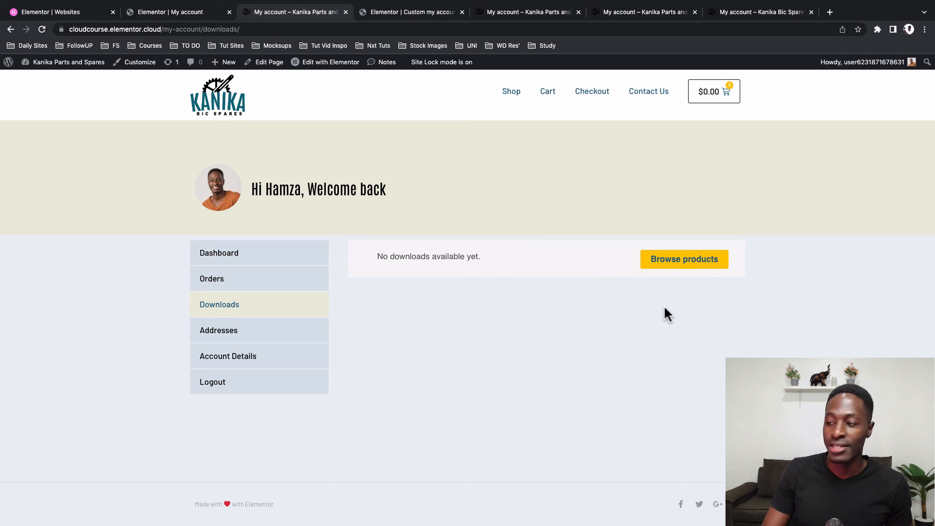
{"action": "left_click", "coordinate": [263, 341]}
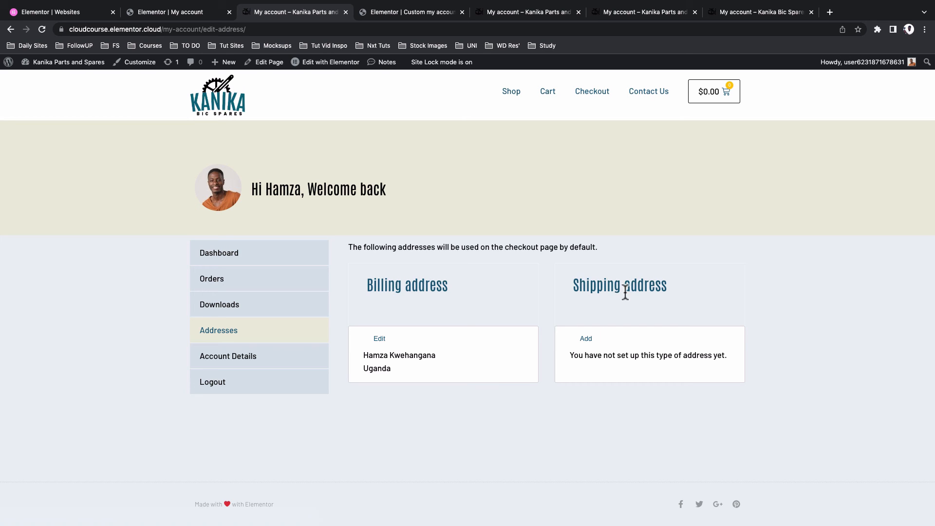
{"action": "left_click", "coordinate": [237, 365]}
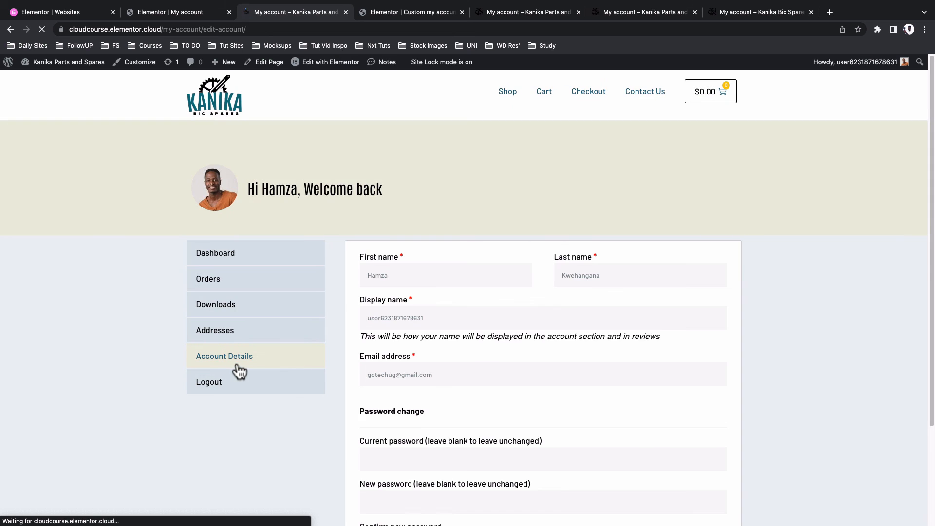
{"action": "scroll", "coordinate": [543, 302], "scroll_direction": "down", "scroll_amount": 3}
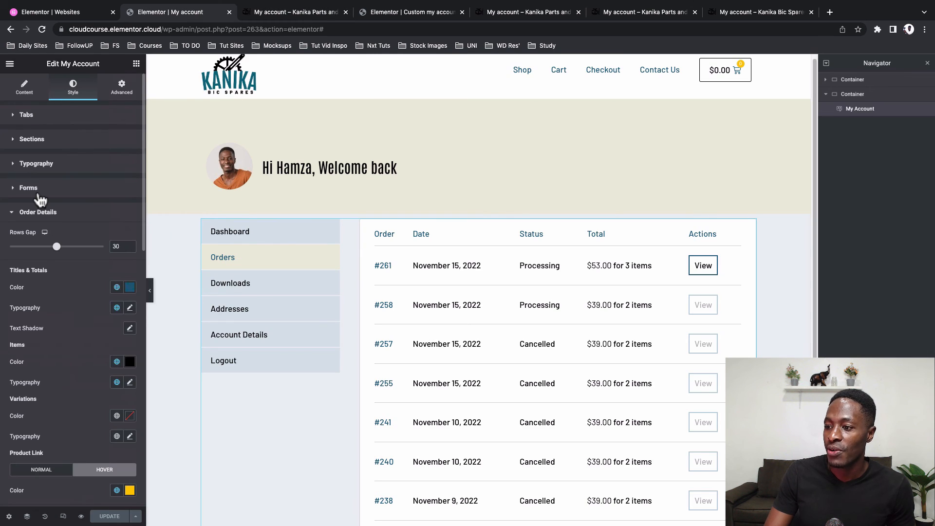
Return to the My account page editor and review the widget's form styles down to the button settings.
{"action": "left_click", "coordinate": [40, 192]}
{"action": "scroll", "coordinate": [47, 358], "scroll_direction": "down", "scroll_amount": 1}
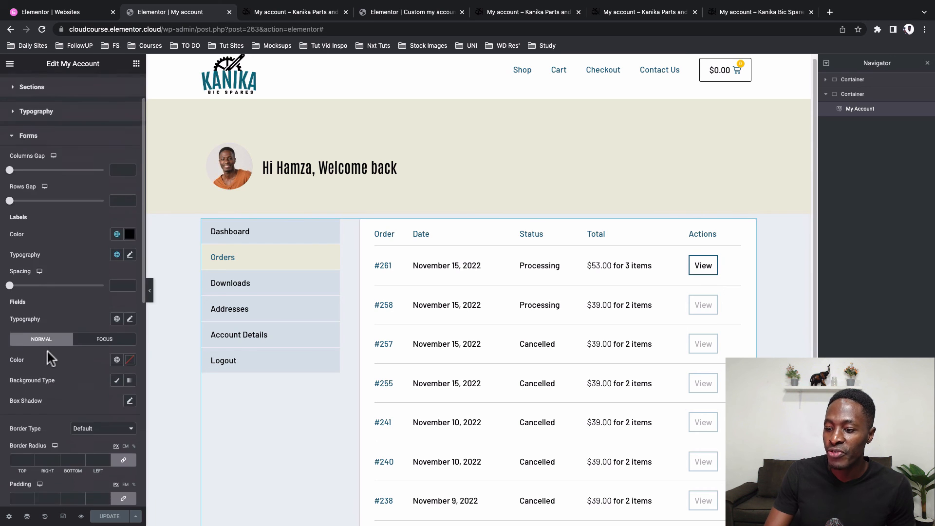
{"action": "scroll", "coordinate": [48, 352], "scroll_direction": "down", "scroll_amount": 7}
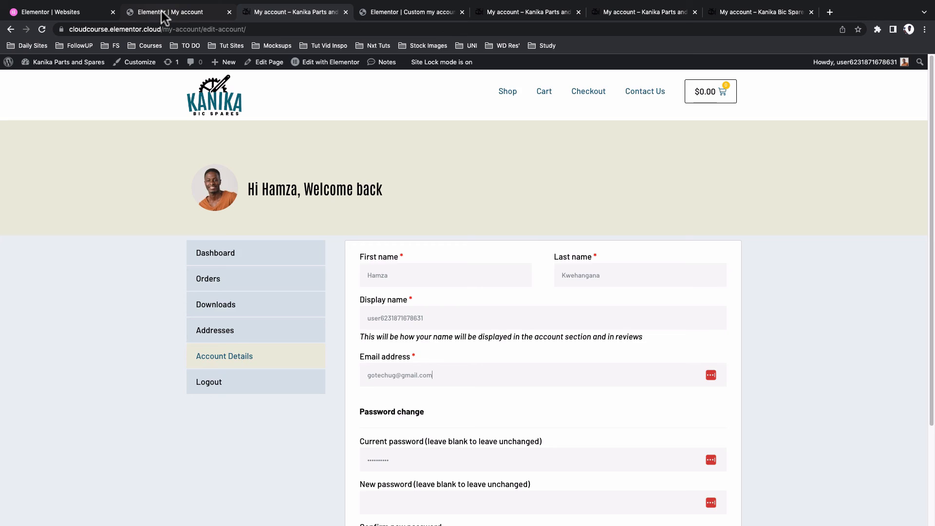
Show the My account page in tablet view in the editor and look over the orders list.
{"action": "left_click", "coordinate": [162, 12]}
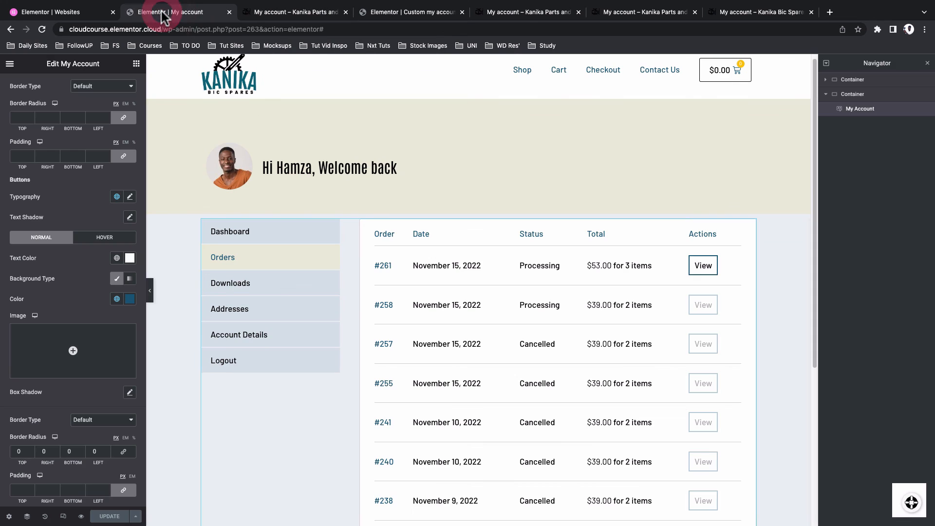
{"action": "left_click", "coordinate": [64, 517]}
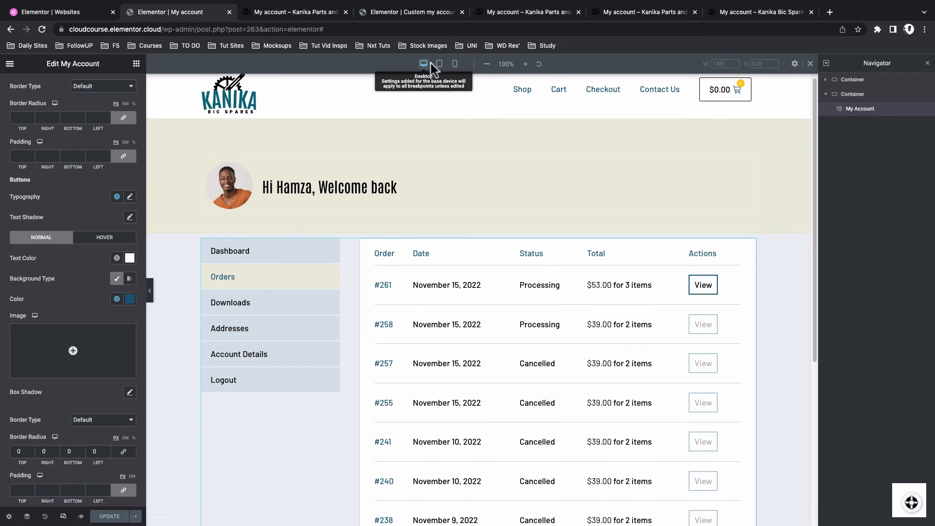
{"action": "left_click", "coordinate": [439, 65]}
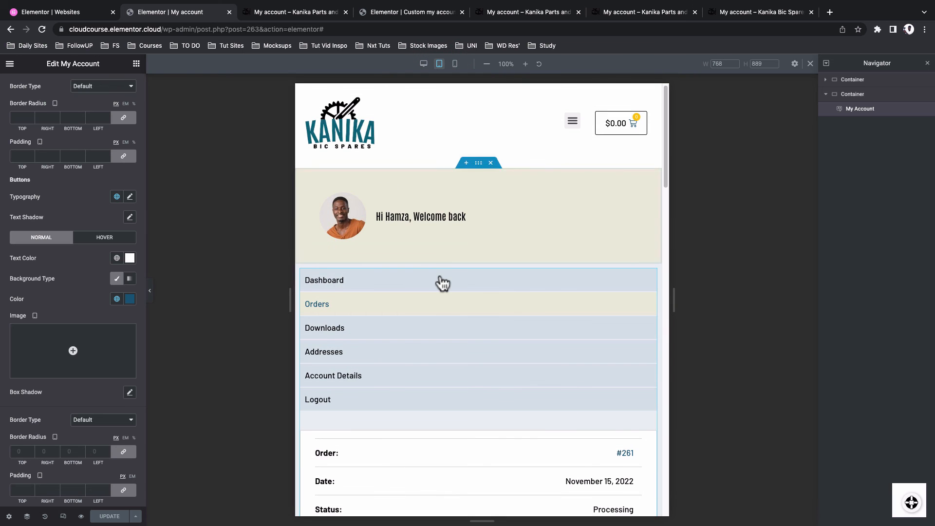
{"action": "scroll", "coordinate": [522, 380], "scroll_direction": "down", "scroll_amount": 20}
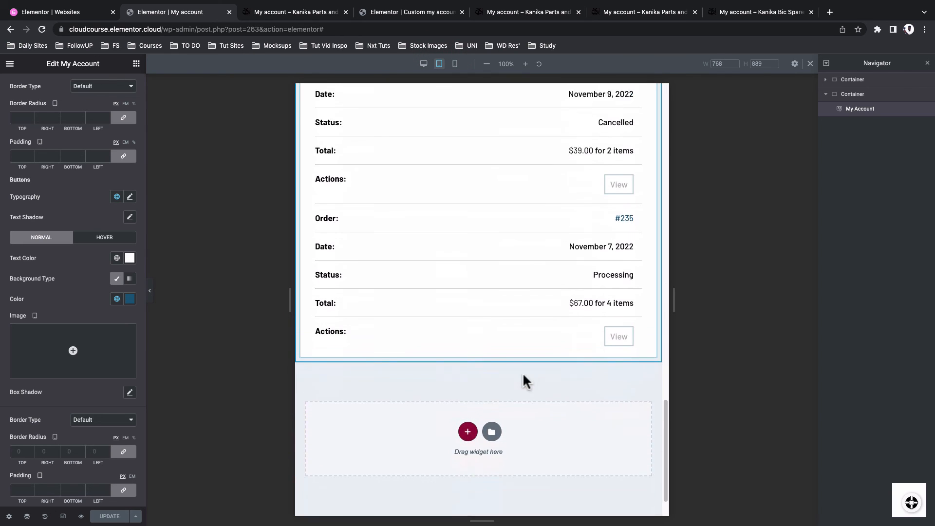
{"action": "scroll", "coordinate": [524, 381], "scroll_direction": "up", "scroll_amount": 15}
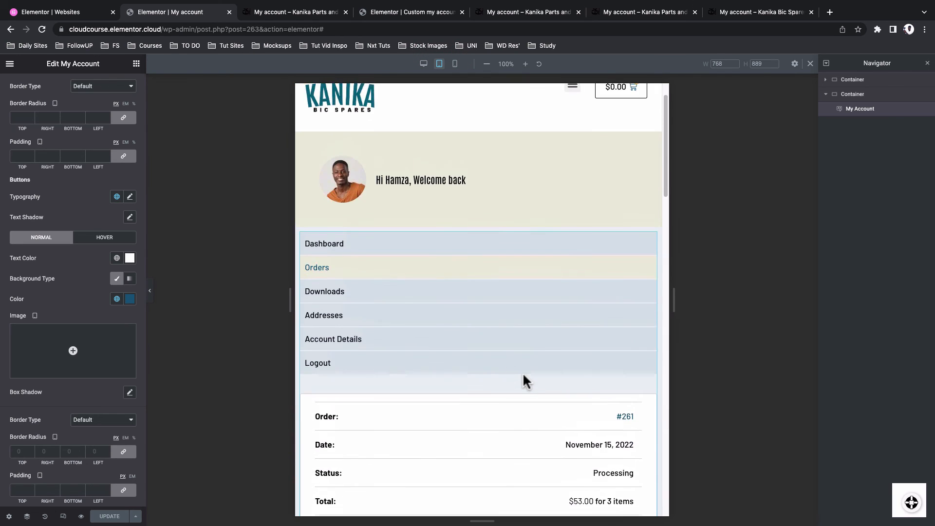
Show the dashboard section in tablet view and check the layout of its cards and product grid.
{"action": "left_click", "coordinate": [372, 246]}
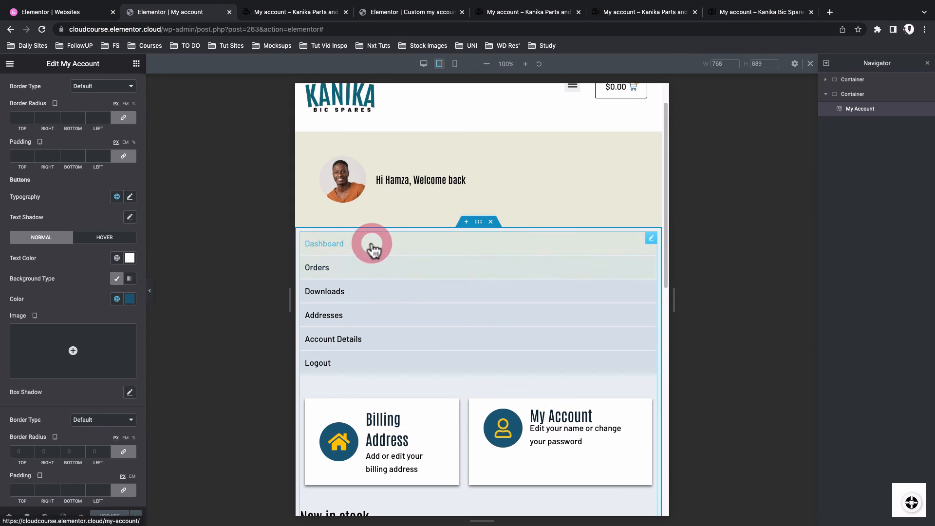
{"action": "scroll", "coordinate": [447, 326], "scroll_direction": "down", "scroll_amount": 2}
{"action": "scroll", "coordinate": [447, 326], "scroll_direction": "down", "scroll_amount": 9}
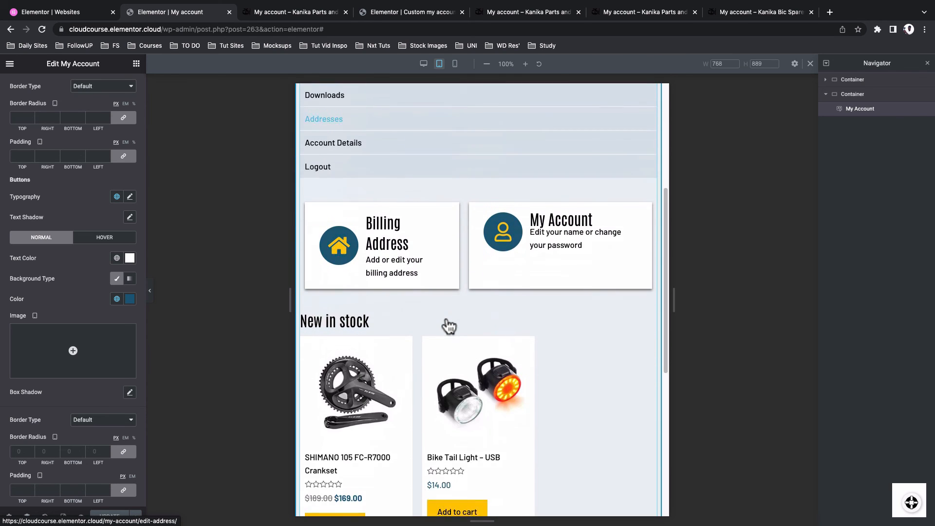
{"action": "scroll", "coordinate": [446, 324], "scroll_direction": "up", "scroll_amount": 6}
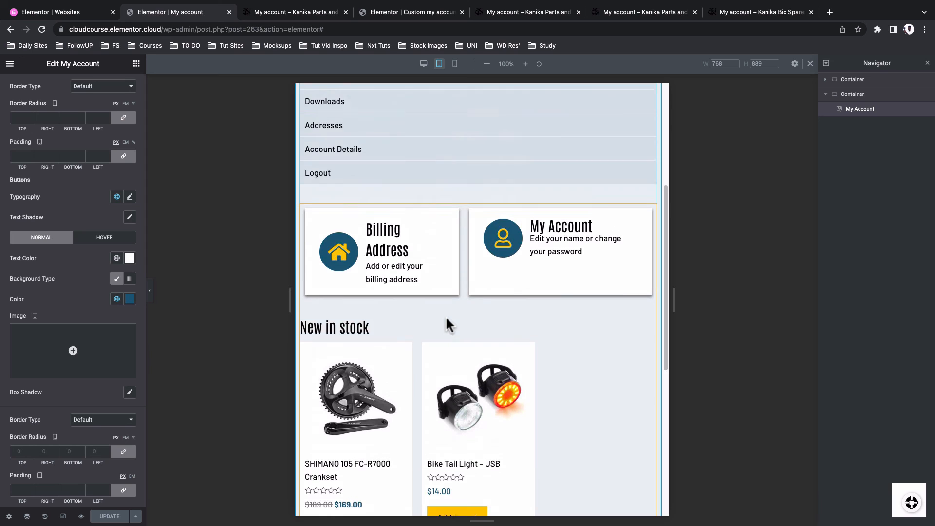
{"action": "scroll", "coordinate": [484, 355], "scroll_direction": "up", "scroll_amount": 6}
{"action": "scroll", "coordinate": [484, 355], "scroll_direction": "up", "scroll_amount": 1}
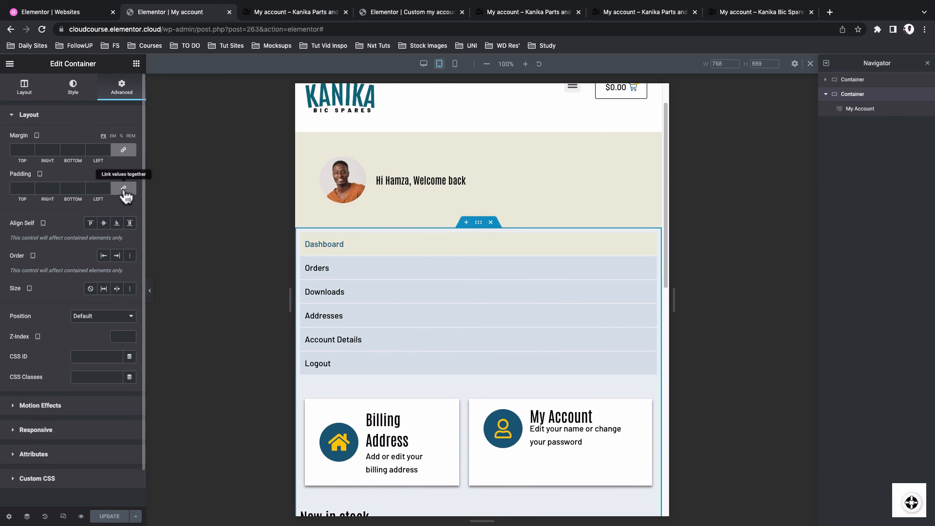
{"action": "scroll", "coordinate": [377, 292], "scroll_direction": "down", "scroll_amount": 10}
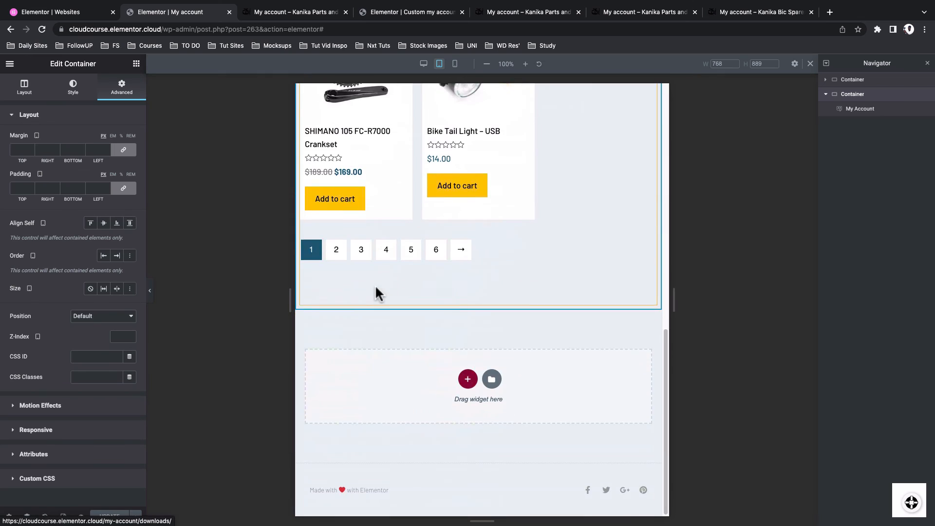
Unlink the account container's tablet padding, set top to 40 px and right and left to 20 px, and review the result.
{"action": "left_click", "coordinate": [123, 188]}
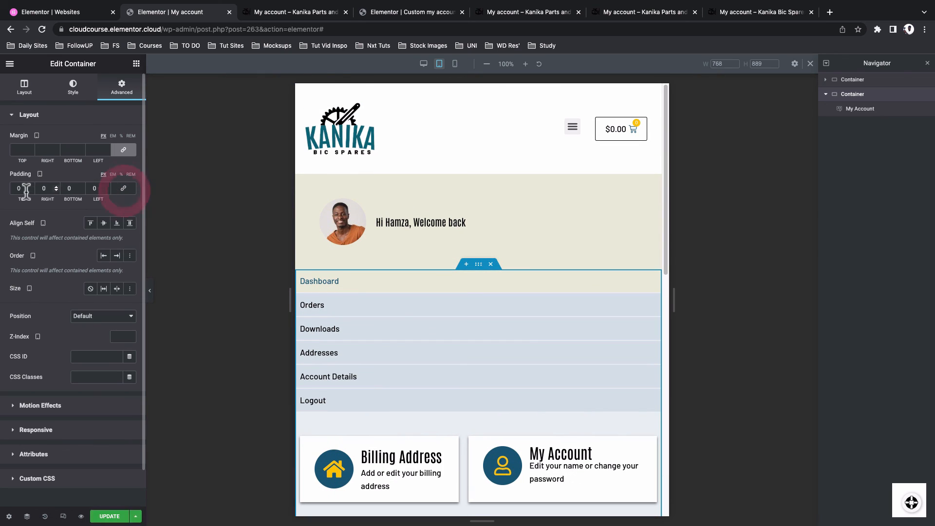
{"action": "left_click", "coordinate": [14, 189]}
{"action": "type", "text": "4"}
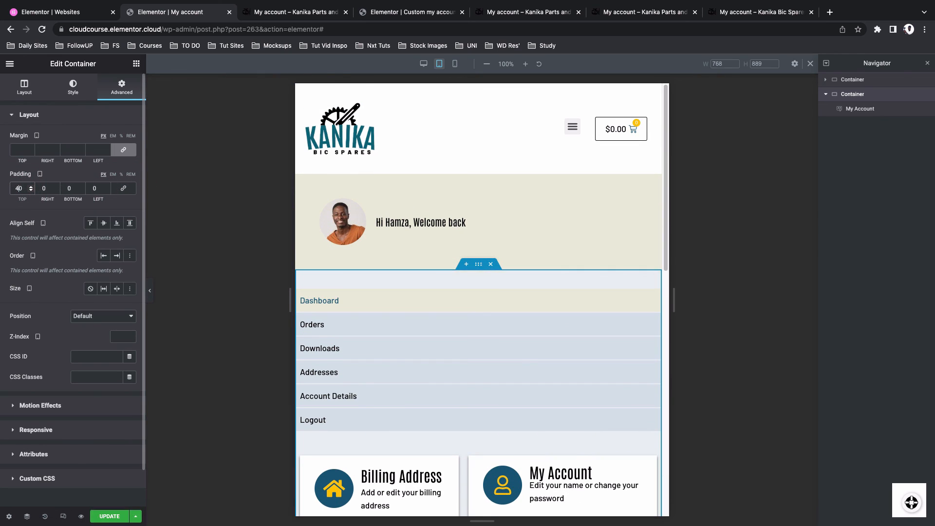
{"action": "left_click", "coordinate": [42, 190]}
{"action": "type", "text": "2"}
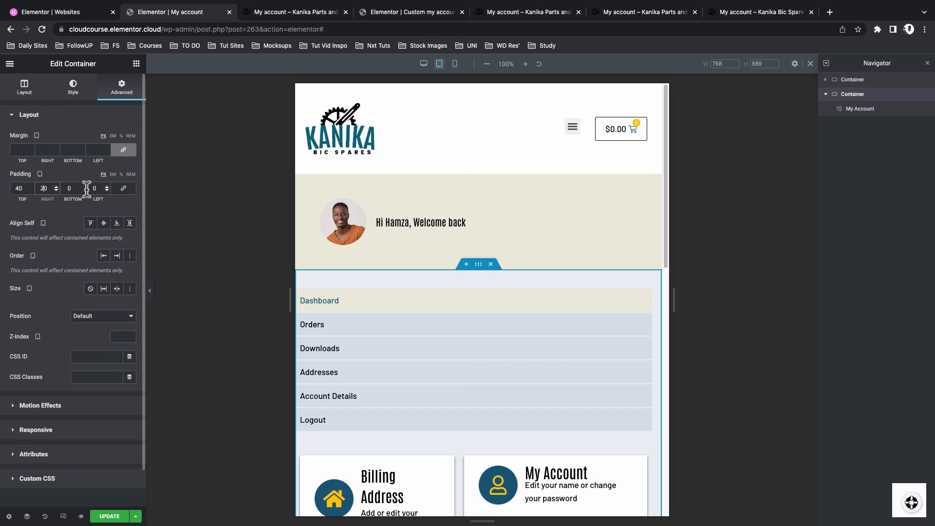
{"action": "type", "text": "2"}
{"action": "scroll", "coordinate": [411, 279], "scroll_direction": "down", "scroll_amount": 8}
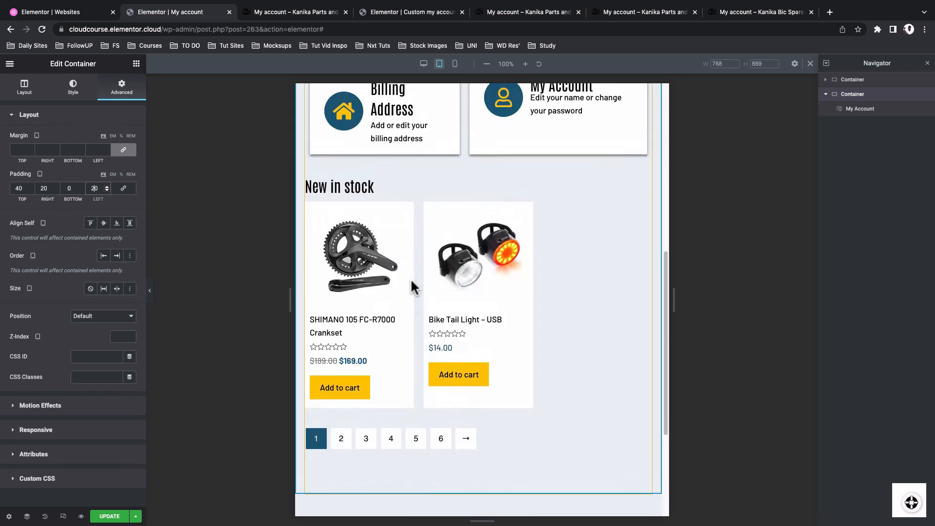
{"action": "scroll", "coordinate": [410, 279], "scroll_direction": "up", "scroll_amount": 7}
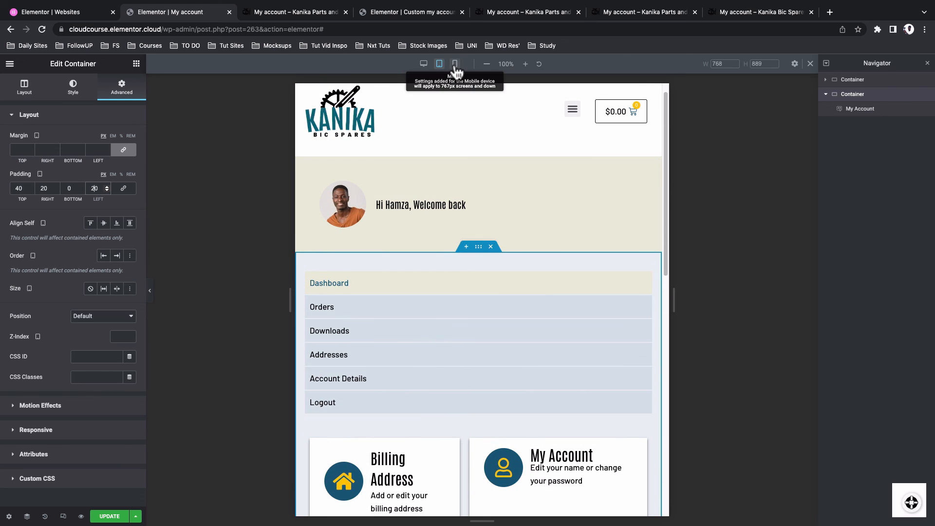
Switch to mobile view and check the dashboard's product grid and add-to-cart buttons.
{"action": "left_click", "coordinate": [455, 64]}
{"action": "scroll", "coordinate": [530, 259], "scroll_direction": "down", "scroll_amount": 10}
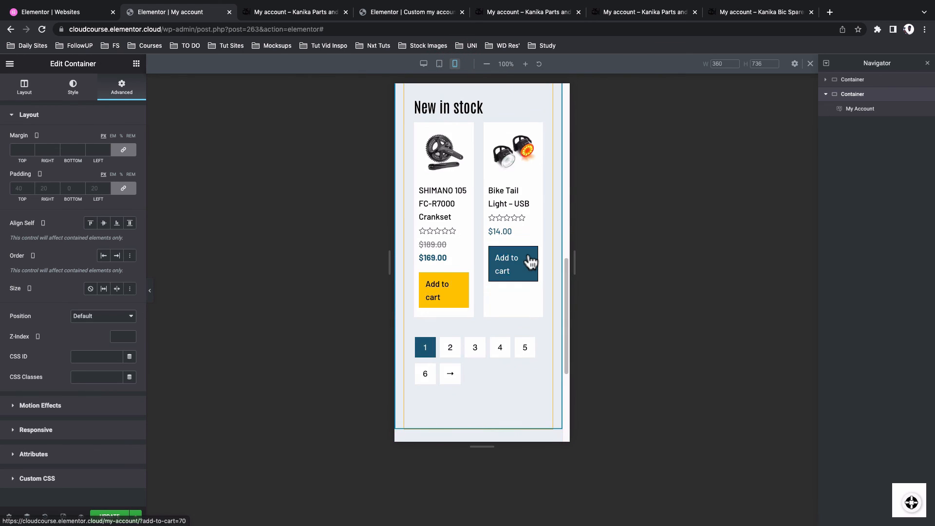
{"action": "scroll", "coordinate": [531, 261], "scroll_direction": "up", "scroll_amount": 2}
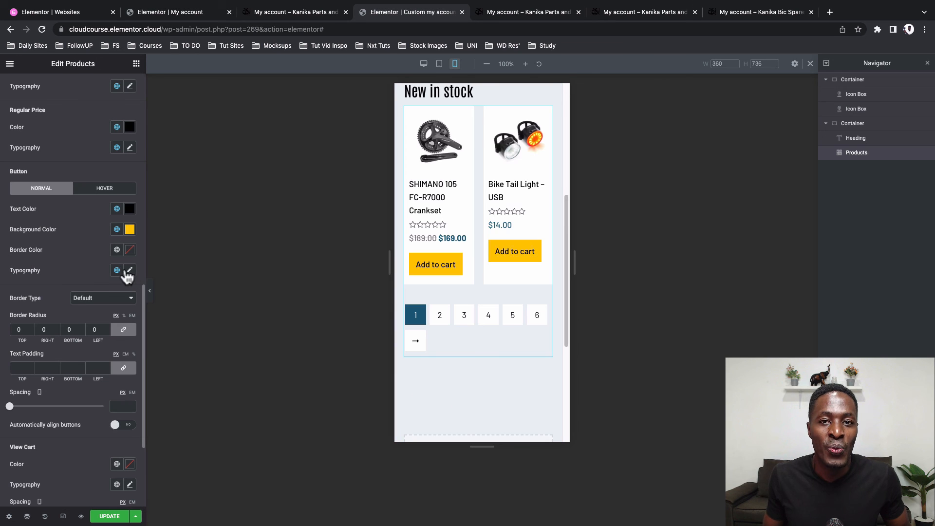
In the custom dashboard template, unlink the Products buttons' text padding and set the top padding to 10 px.
{"action": "left_click", "coordinate": [123, 368]}
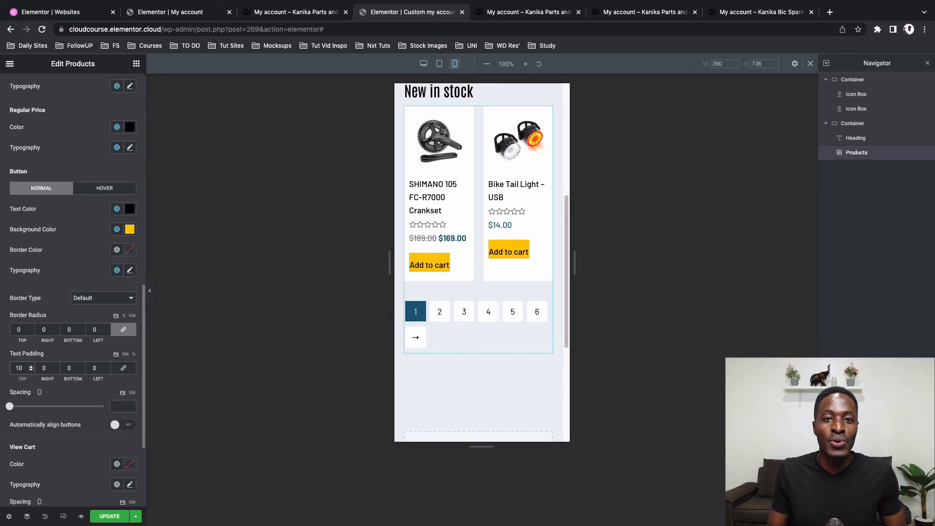
{"action": "left_click", "coordinate": [18, 368]}
{"action": "type", "text": "70"}
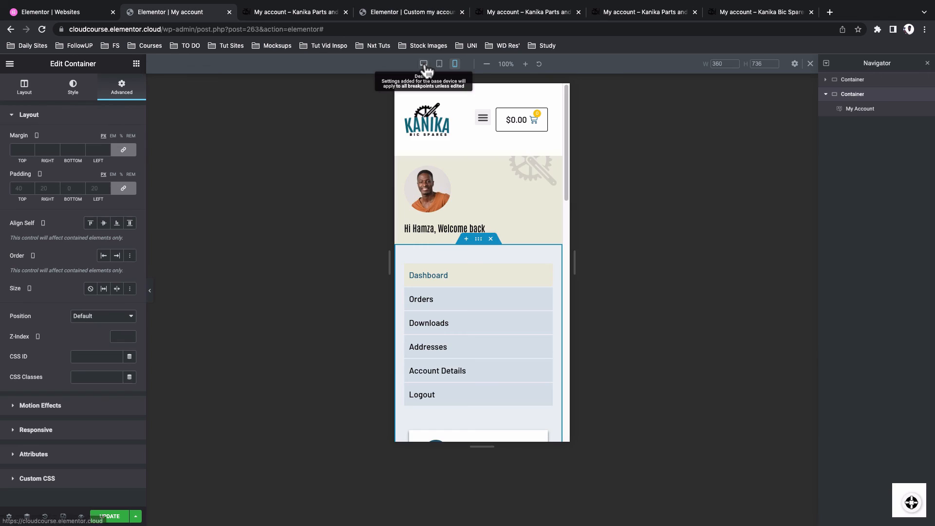
Return the My account page to desktop view and update it.
{"action": "left_click", "coordinate": [423, 64]}
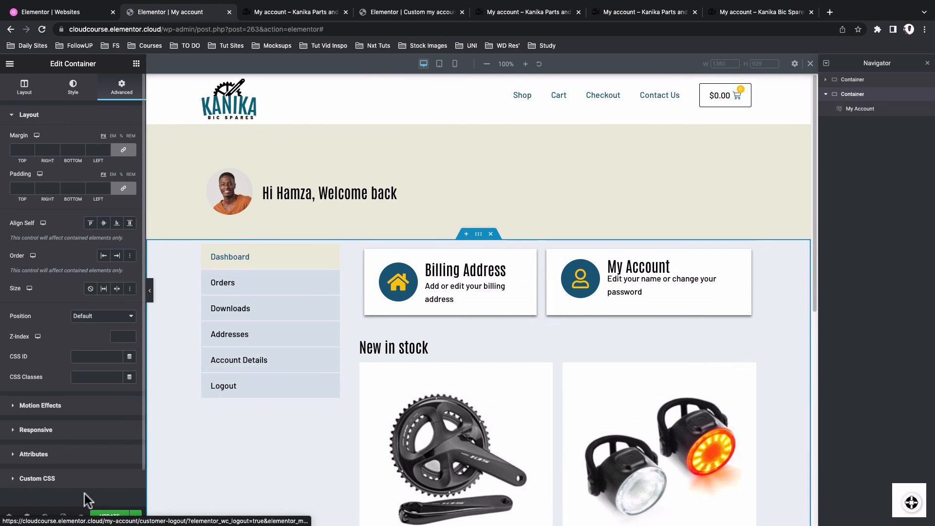
{"action": "left_click", "coordinate": [109, 516]}
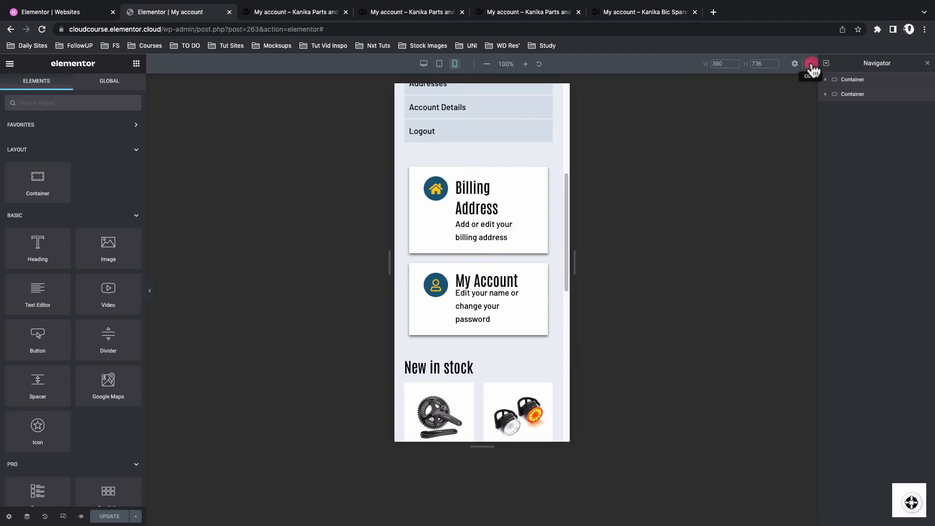
Exit responsive mode, assign the My account page as the My Account page in the site's WooCommerce settings, and update.
{"action": "left_click", "coordinate": [811, 64]}
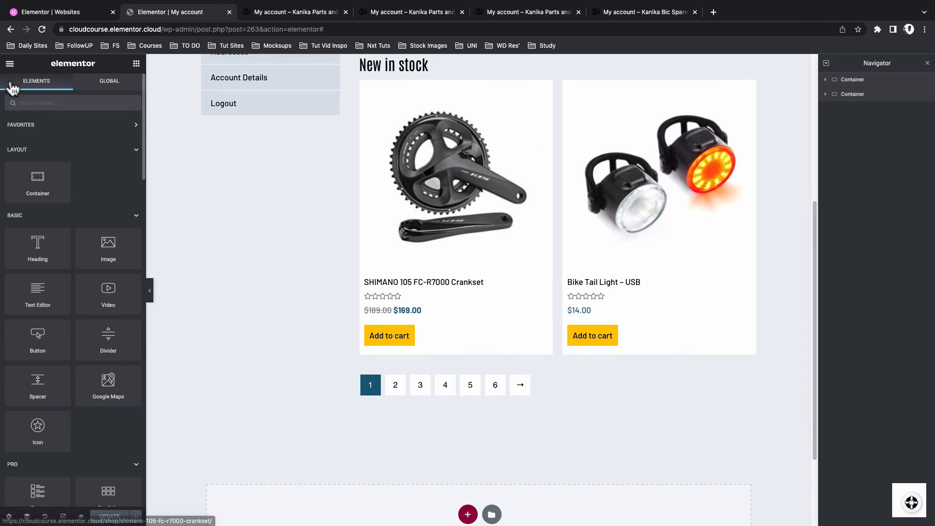
{"action": "left_click", "coordinate": [10, 65]}
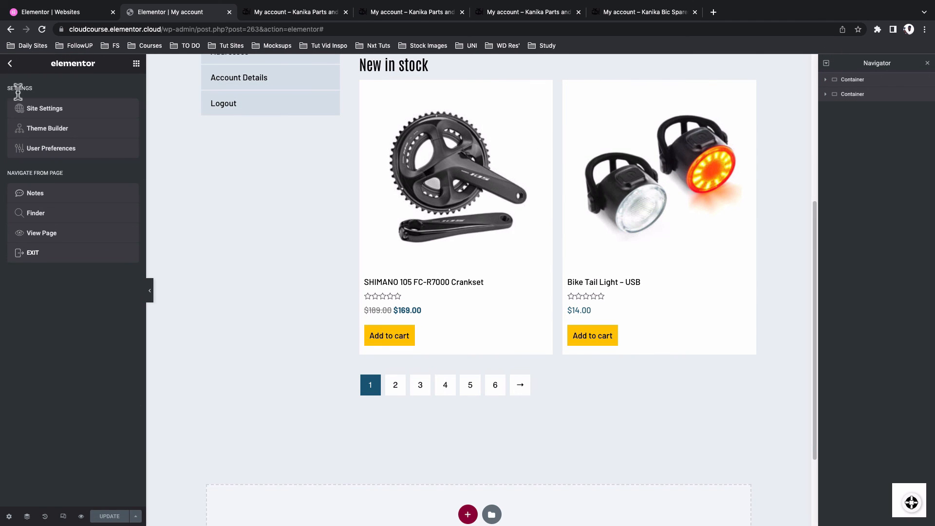
{"action": "left_click", "coordinate": [35, 112]}
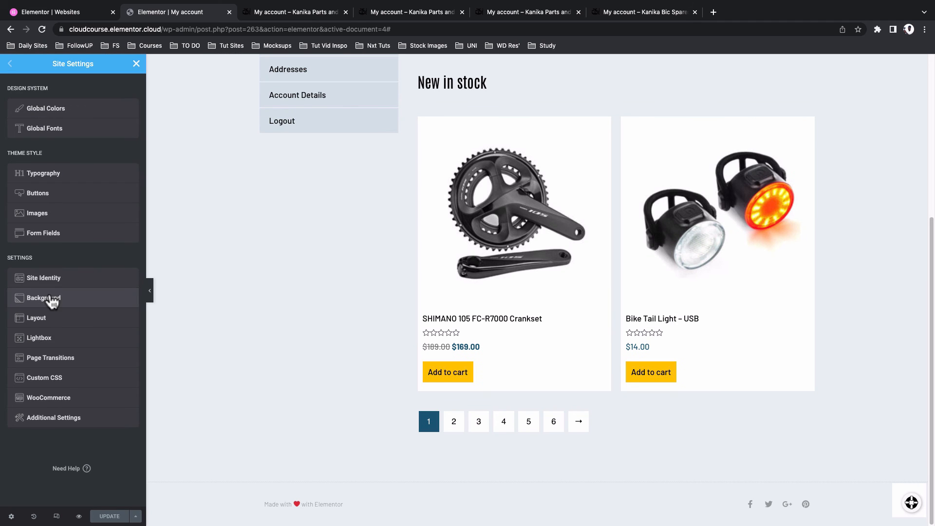
{"action": "left_click", "coordinate": [52, 400]}
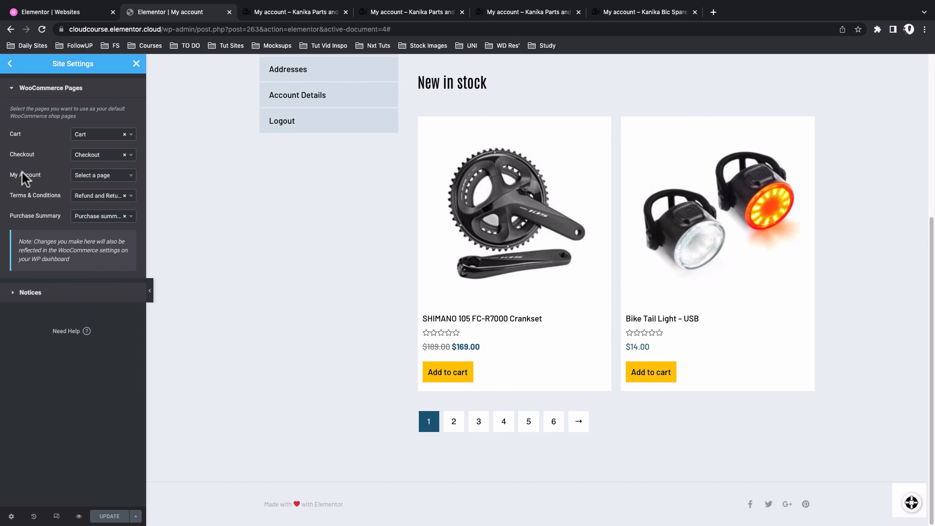
{"action": "left_click", "coordinate": [92, 177]}
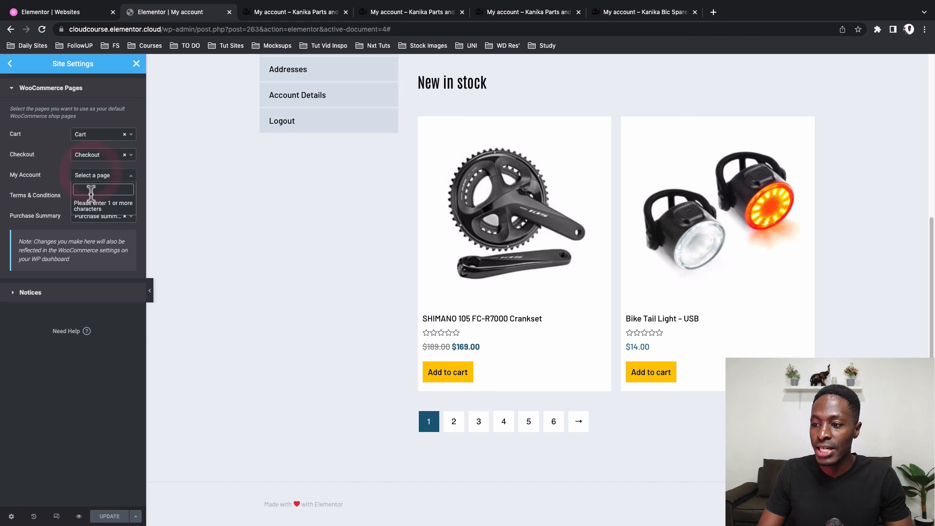
{"action": "type", "text": "m"}
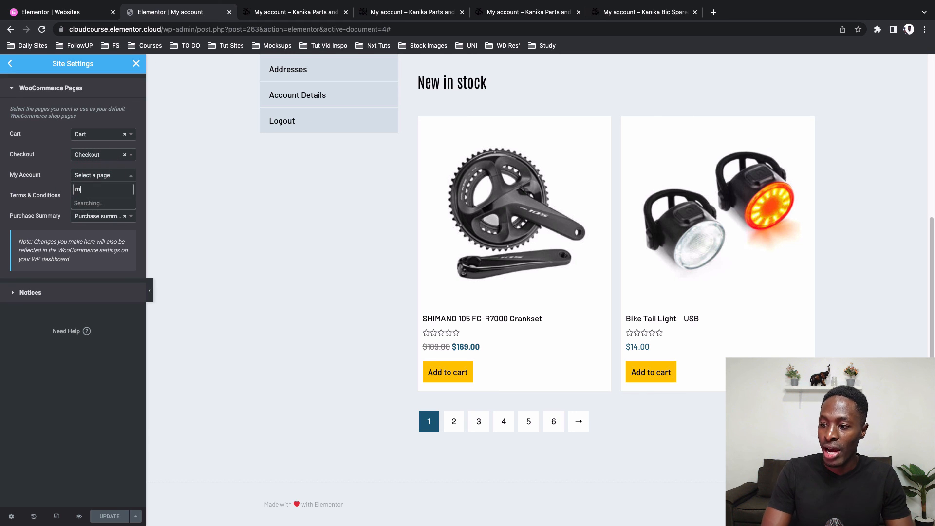
{"action": "type", "text": "y accou"}
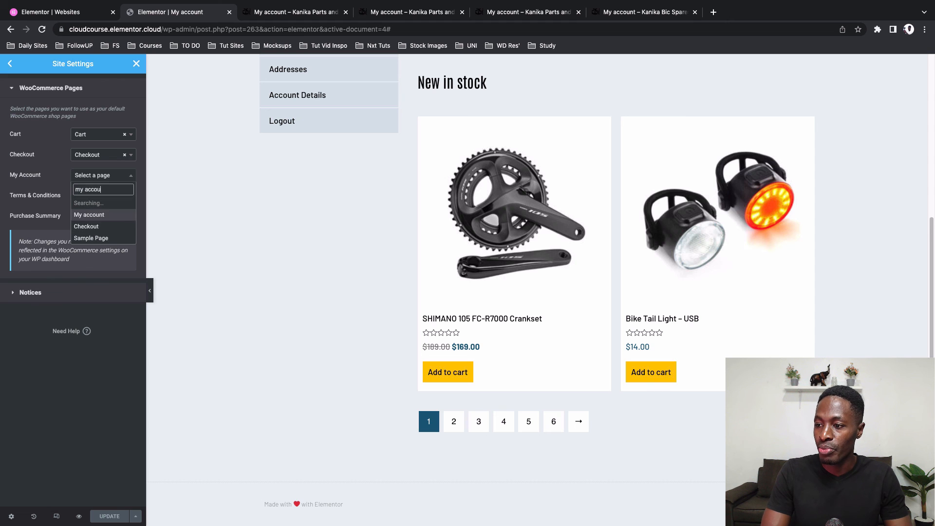
{"action": "left_click", "coordinate": [92, 204]}
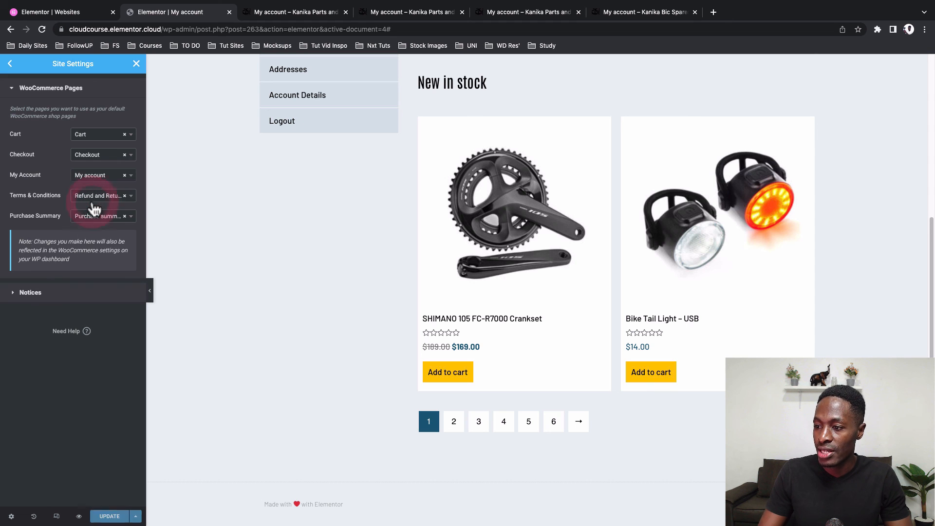
{"action": "left_click", "coordinate": [114, 372]}
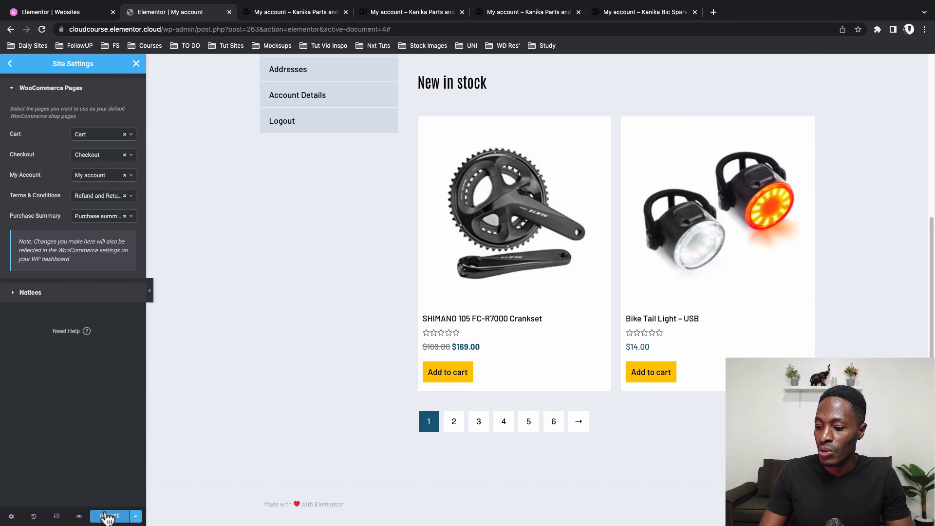
{"action": "left_click", "coordinate": [107, 517]}
Reload the published My account page and compare the custom dashboard, from greeting banner to product grid, with the default WooCommerce account page.
{"action": "key", "text": "super+4"}
{"action": "key", "text": "super+r"}
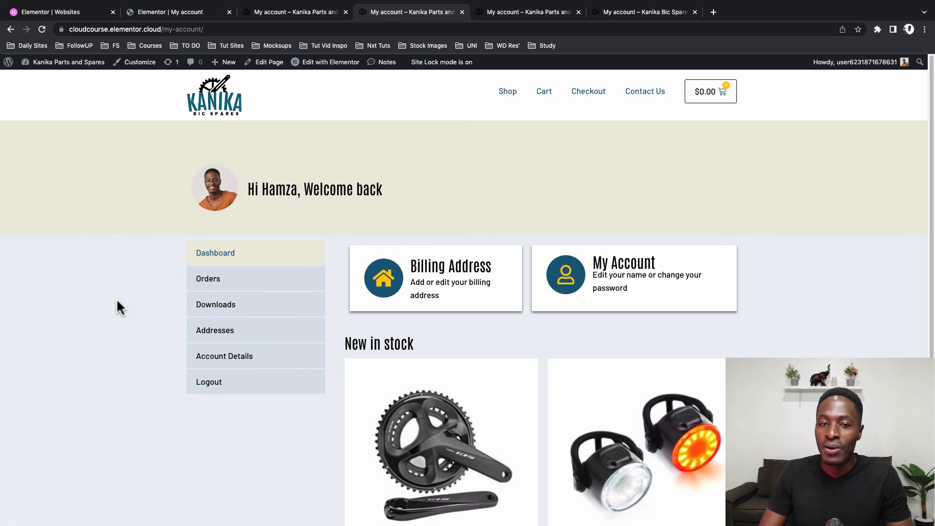
{"action": "scroll", "coordinate": [116, 301], "scroll_direction": "down", "scroll_amount": 5}
{"action": "left_click", "coordinate": [490, 10]}
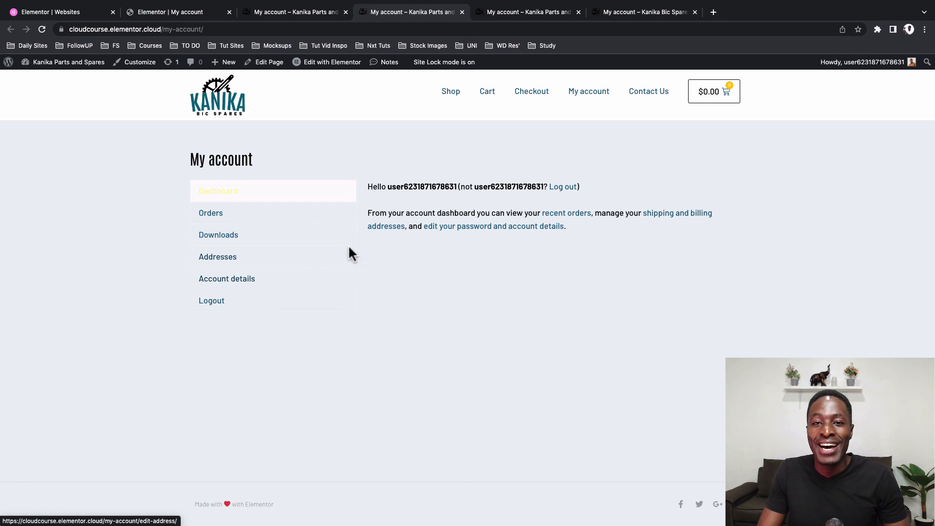
{"action": "left_click", "coordinate": [509, 12]}
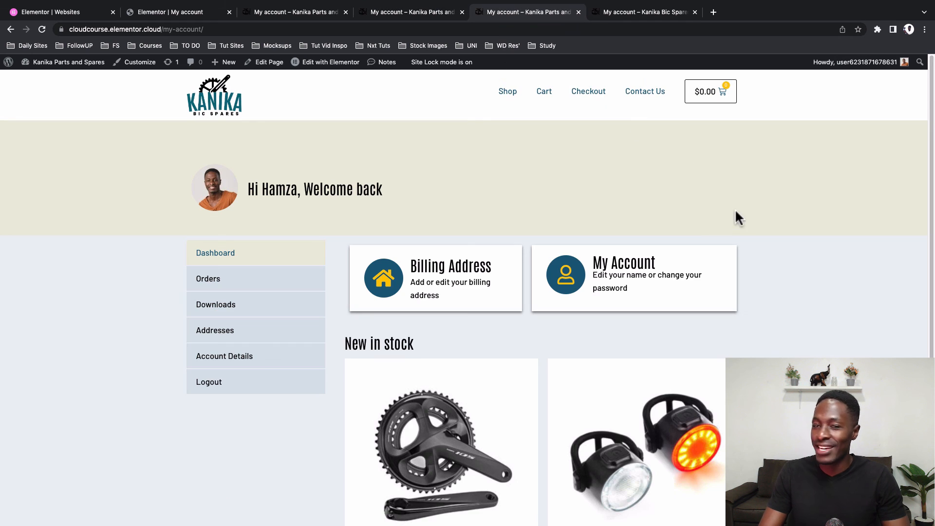
{"action": "scroll", "coordinate": [742, 225], "scroll_direction": "down", "scroll_amount": 1}
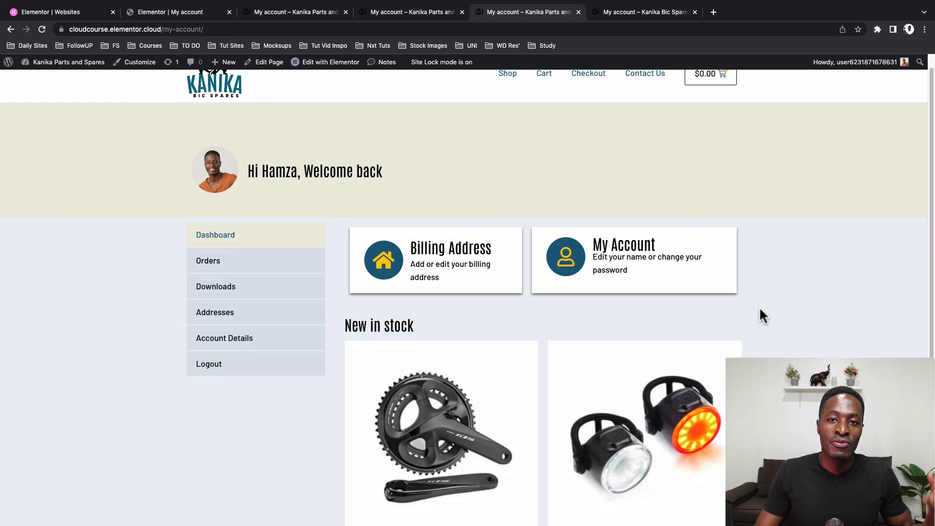
{"action": "scroll", "coordinate": [761, 310], "scroll_direction": "down", "scroll_amount": 5}
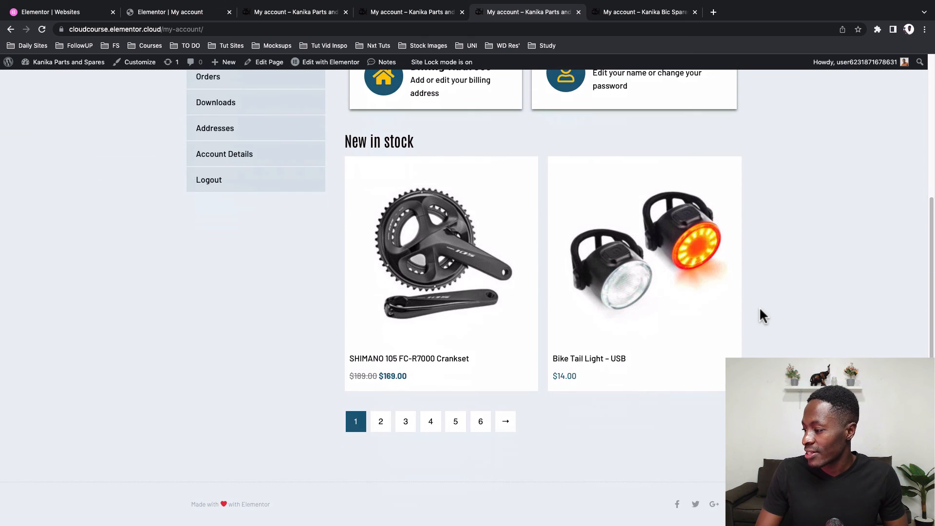